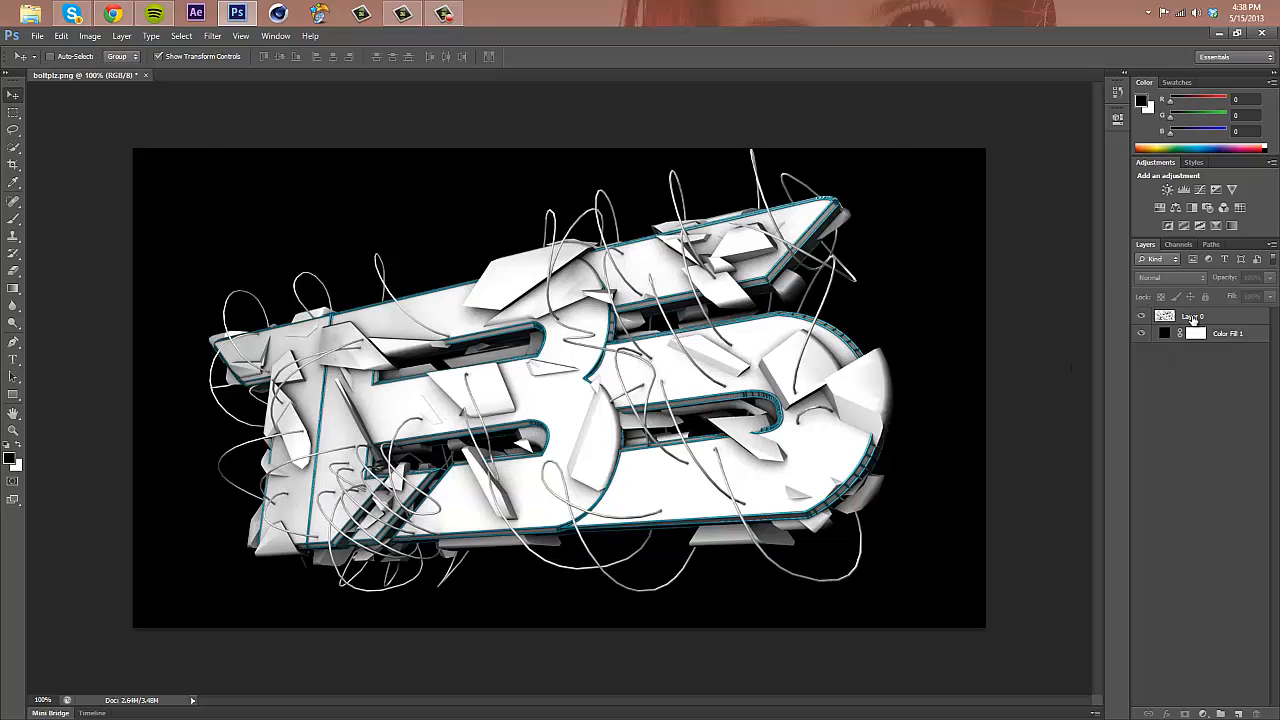
- Create a new layer group above Layer 0
click(1192, 318)
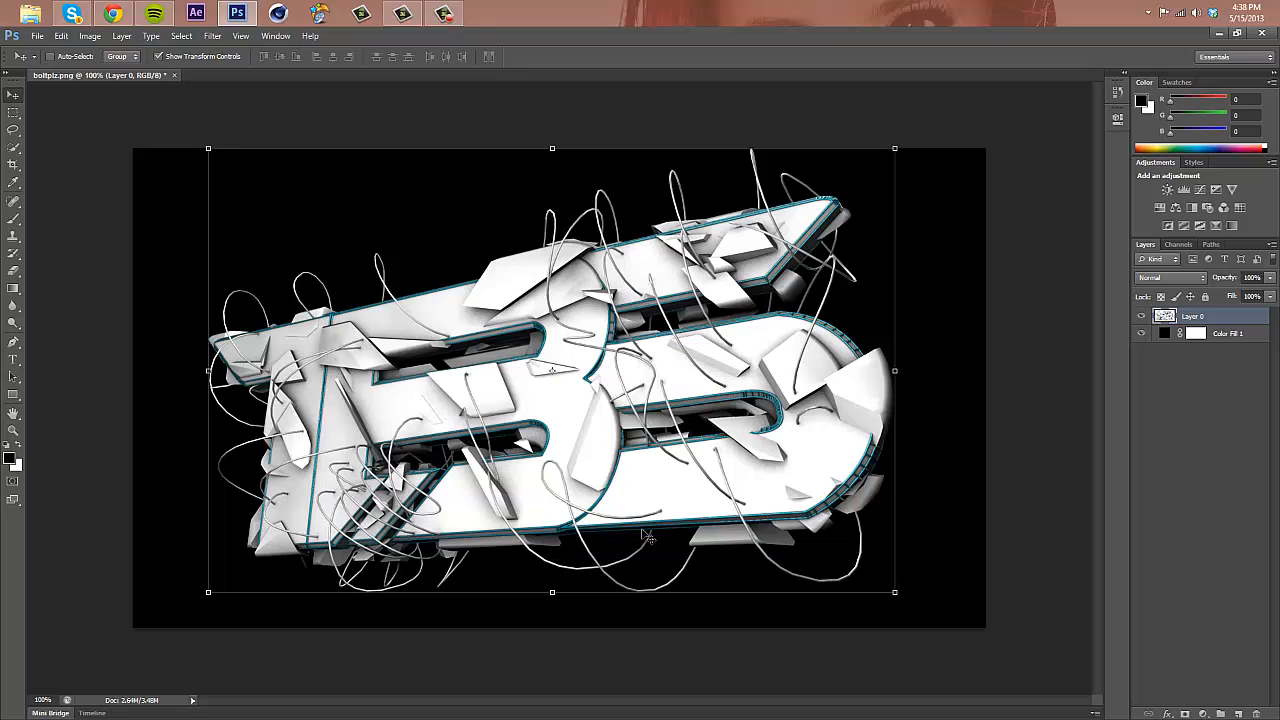
click(1215, 484)
click(1220, 713)
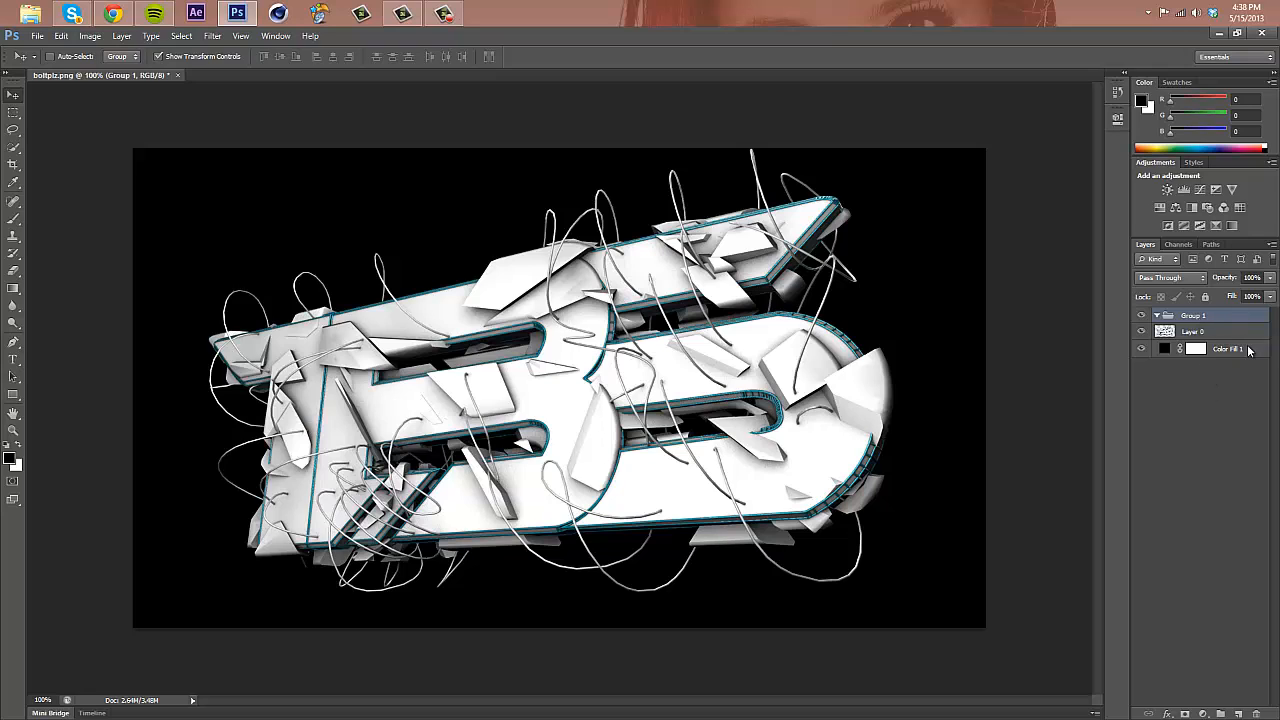
- Try a black-to-white Gradient Map adjustment in Group 1, testing Hue blending before returning to Normal at 50% opacity
click(1204, 713)
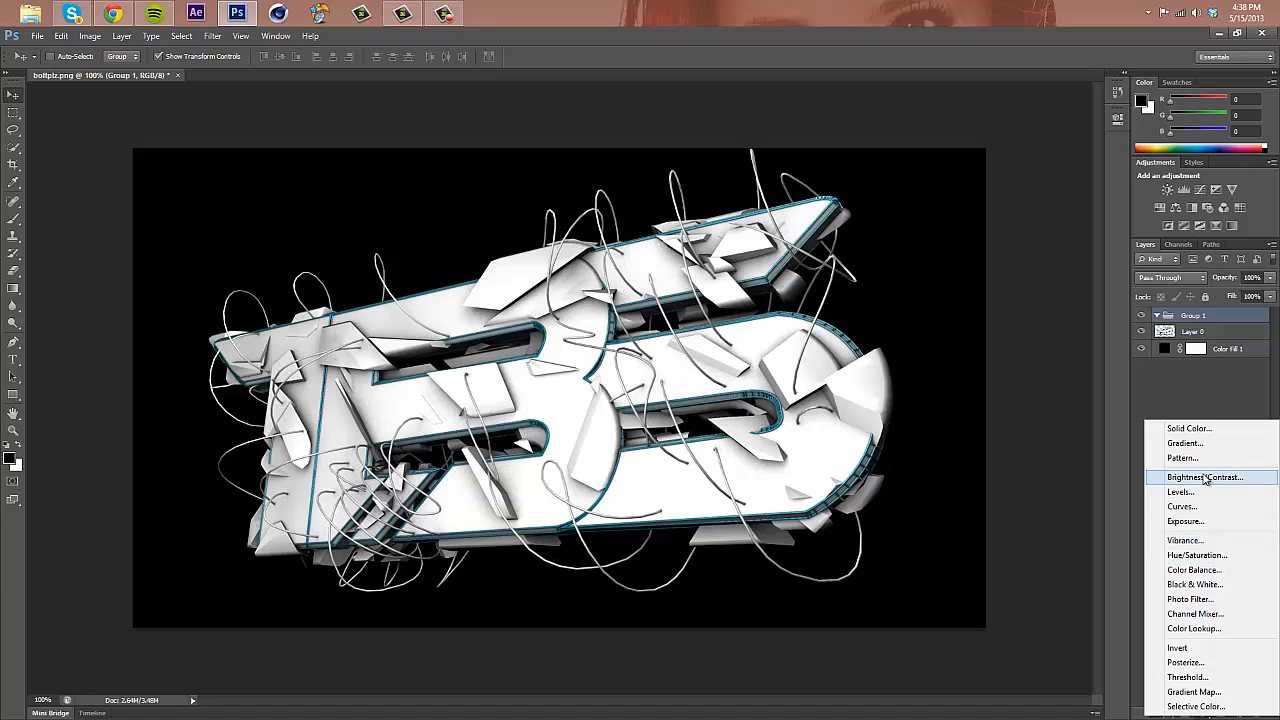
click(1228, 693)
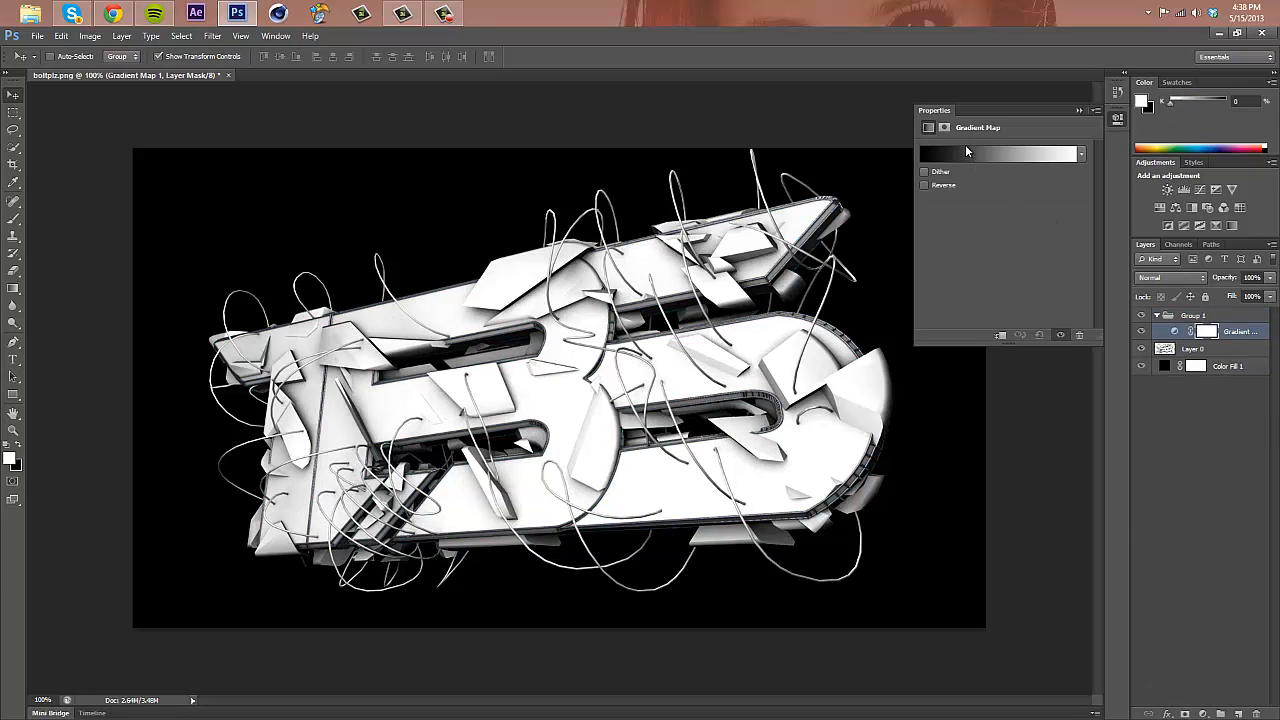
click(1078, 113)
click(1172, 277)
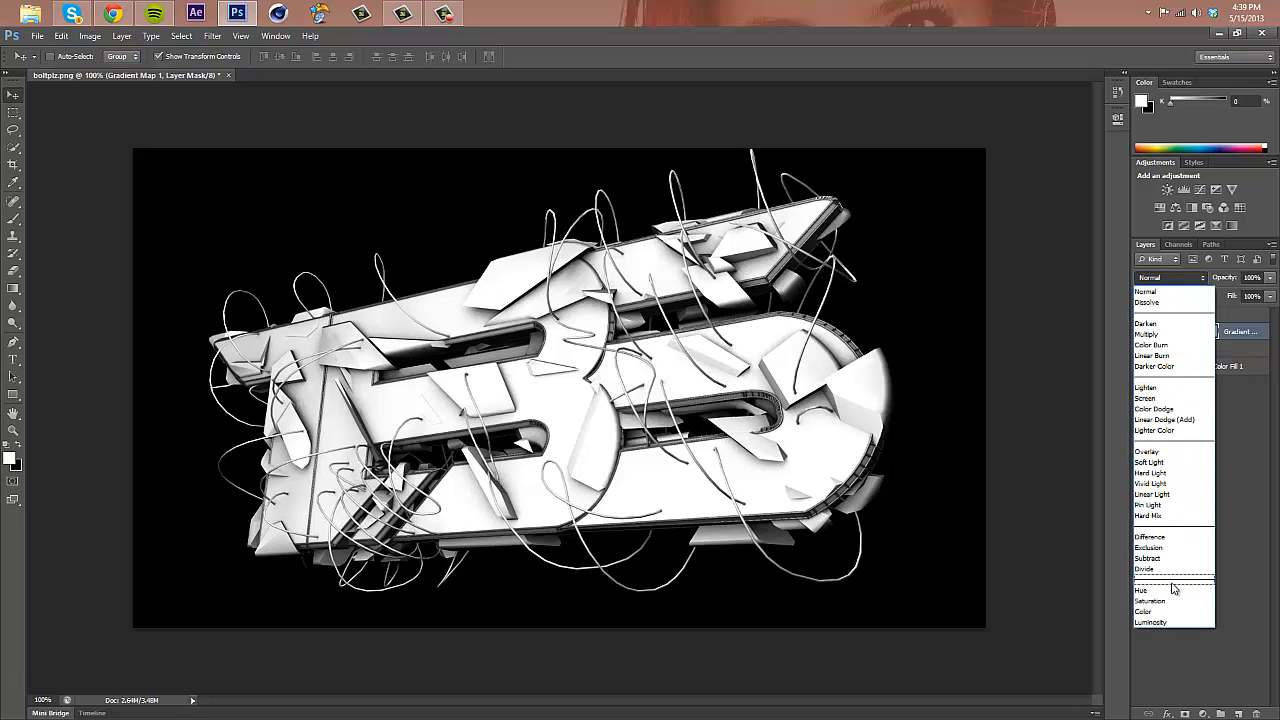
click(1177, 590)
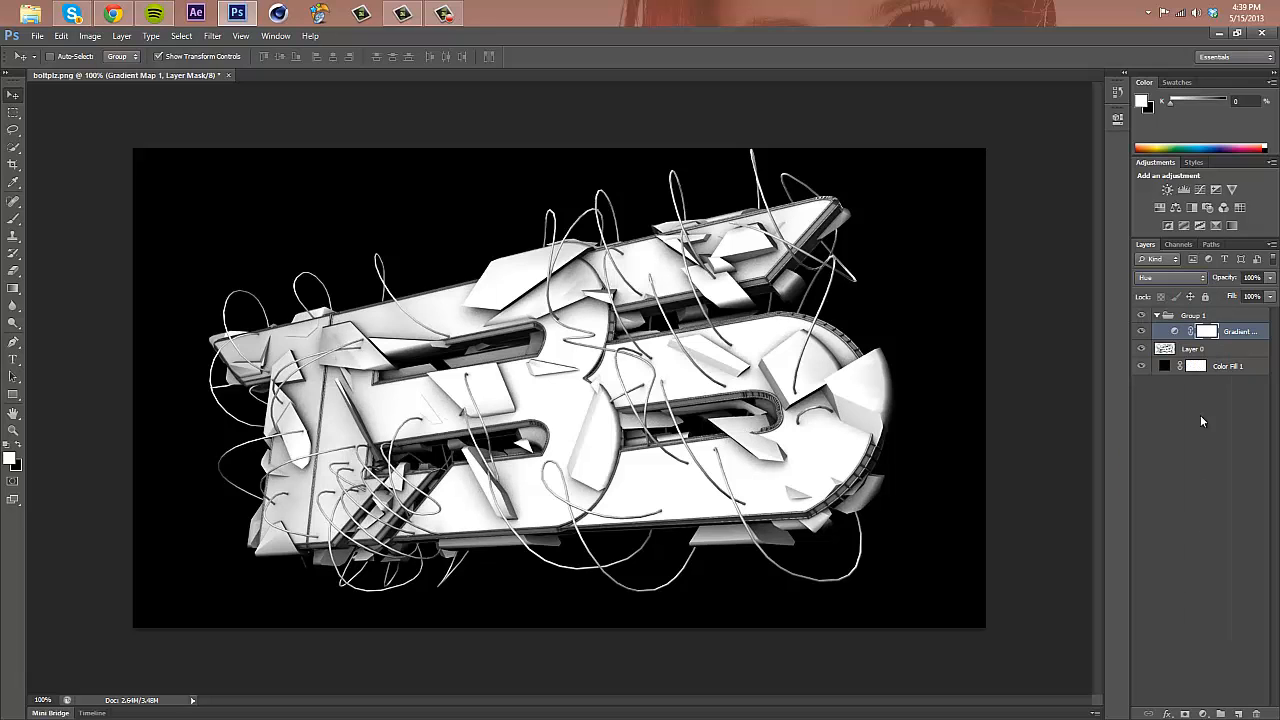
click(1172, 277)
click(1165, 287)
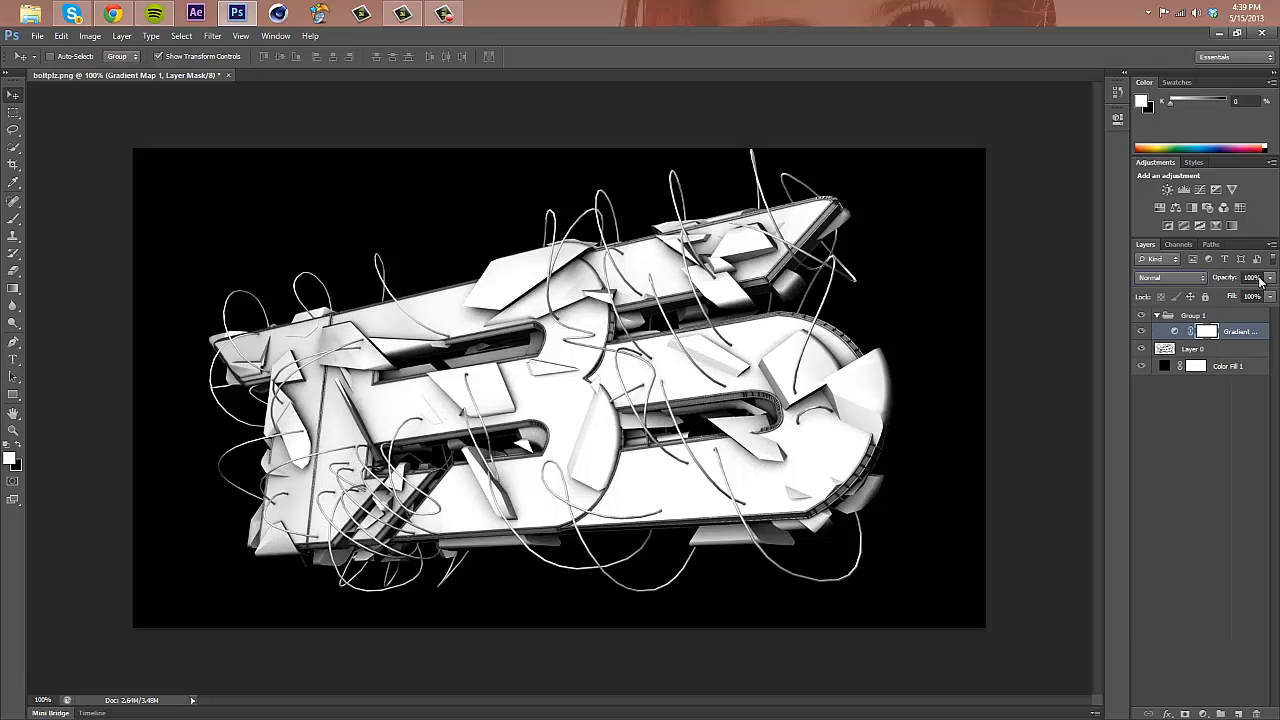
click(1231, 279)
text(50)
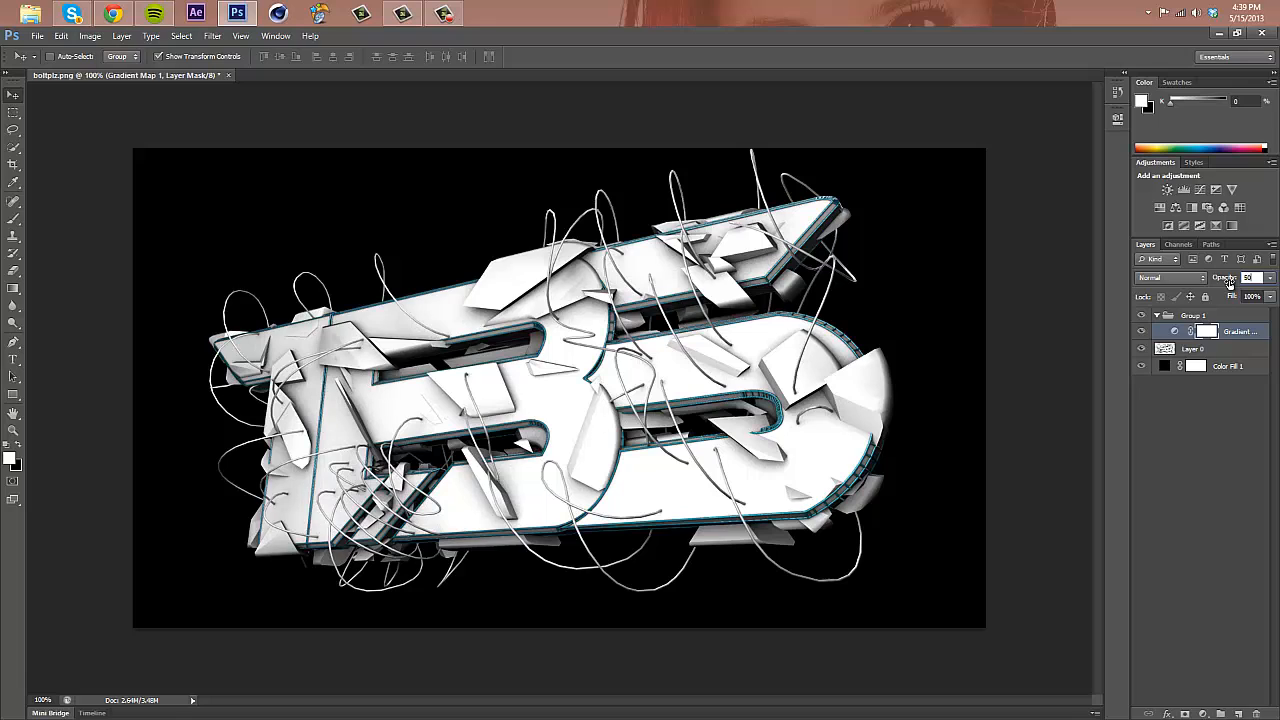
- Delete the Gradient Map adjustment layer from Group 1
click(1184, 491)
click(1234, 332)
key(Delete)
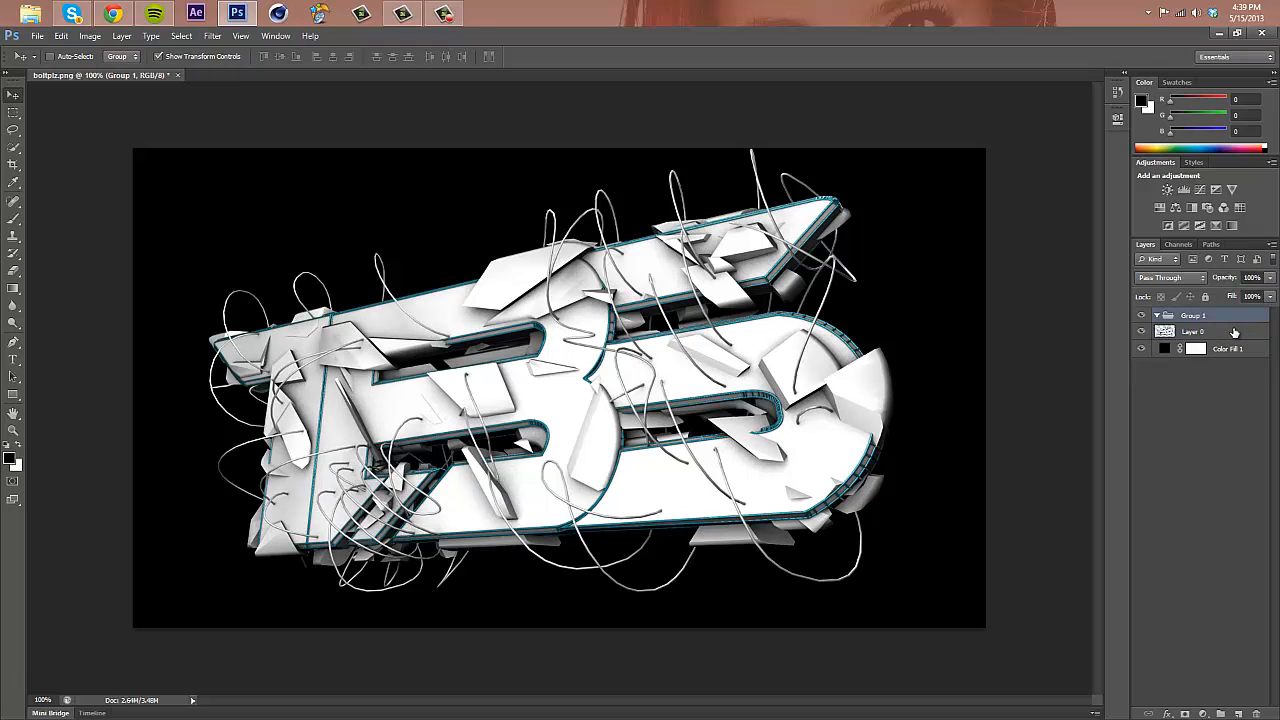
click(1205, 715)
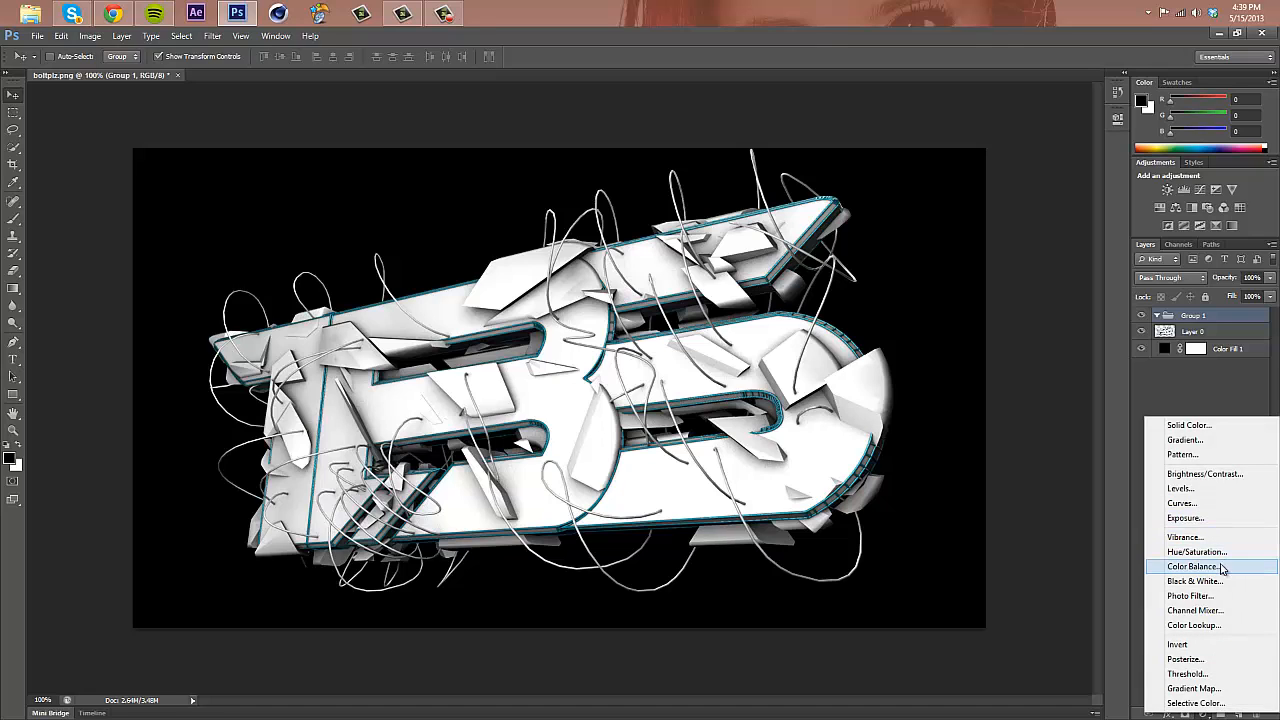
click(1208, 440)
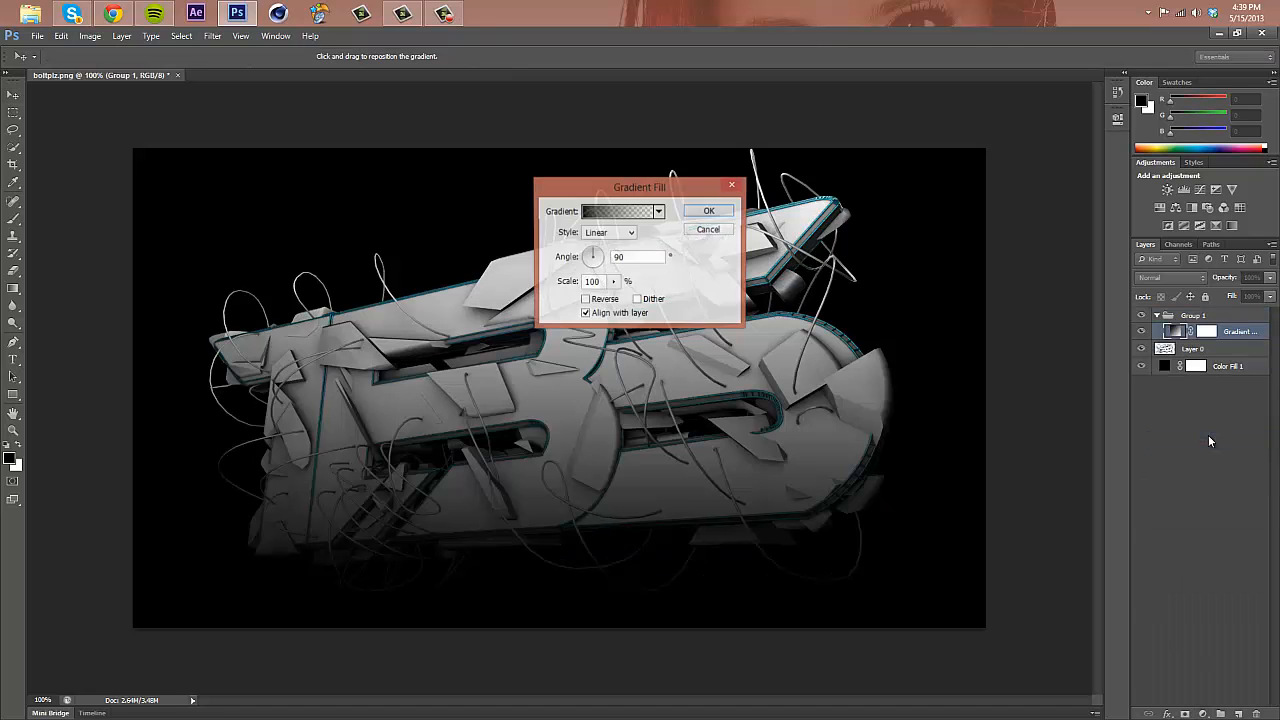
click(710, 230)
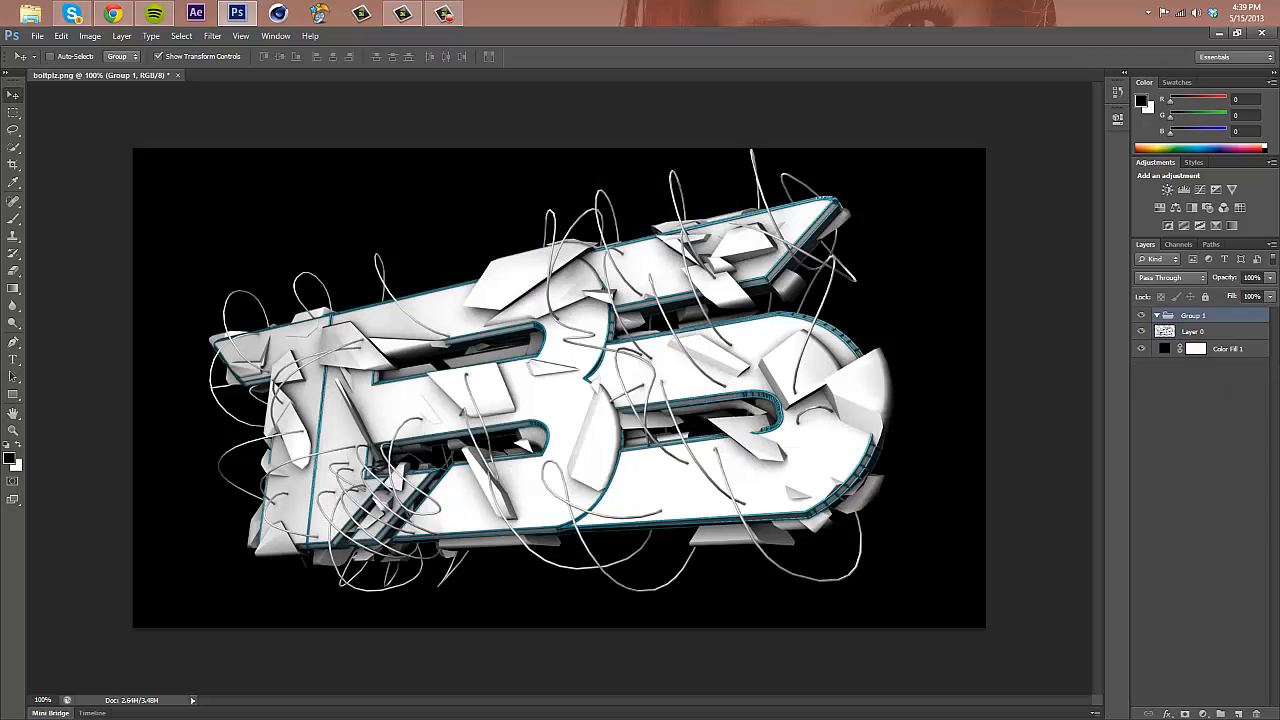
- Add a black-to-white Gradient Map adjustment layer inside Group 1
click(1210, 714)
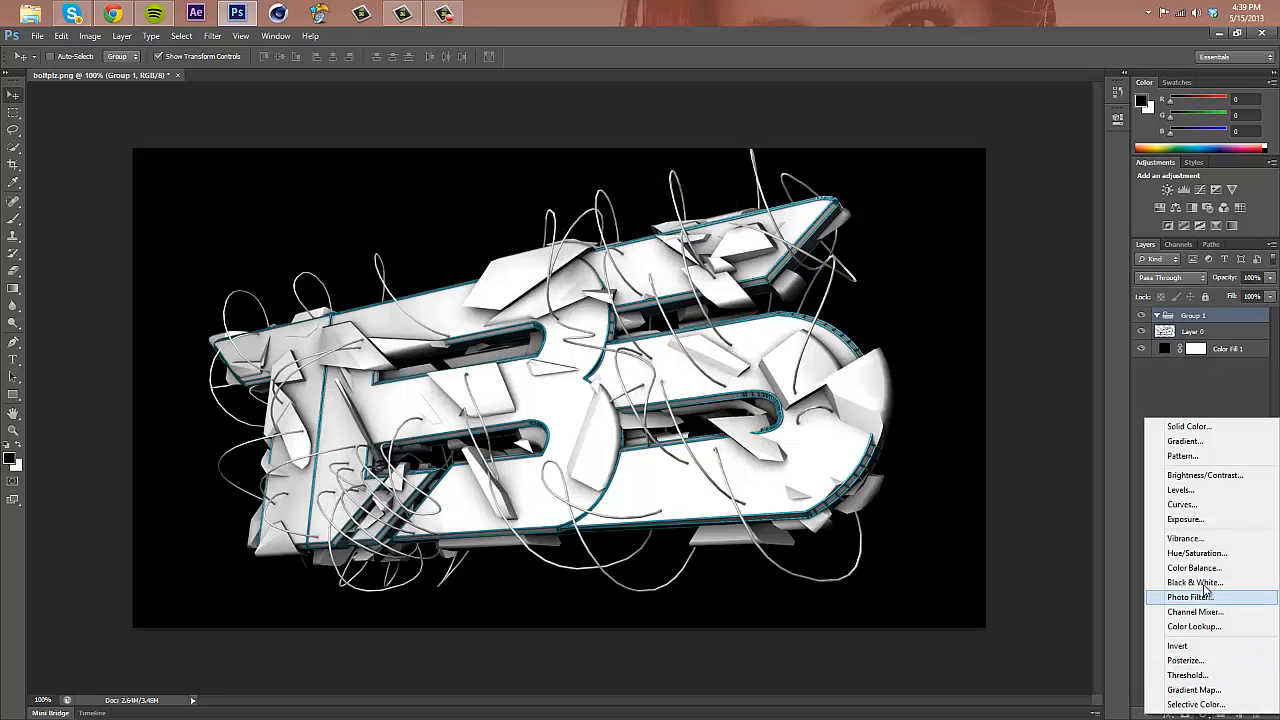
click(1226, 689)
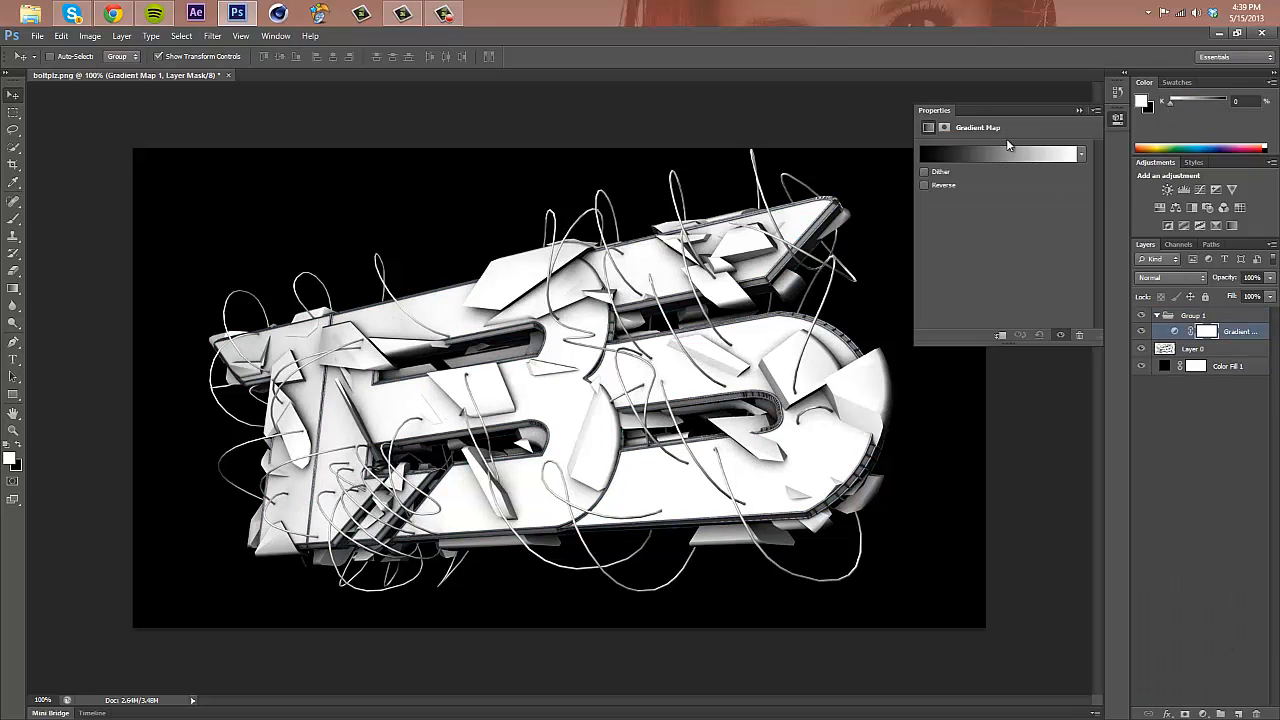
click(1078, 111)
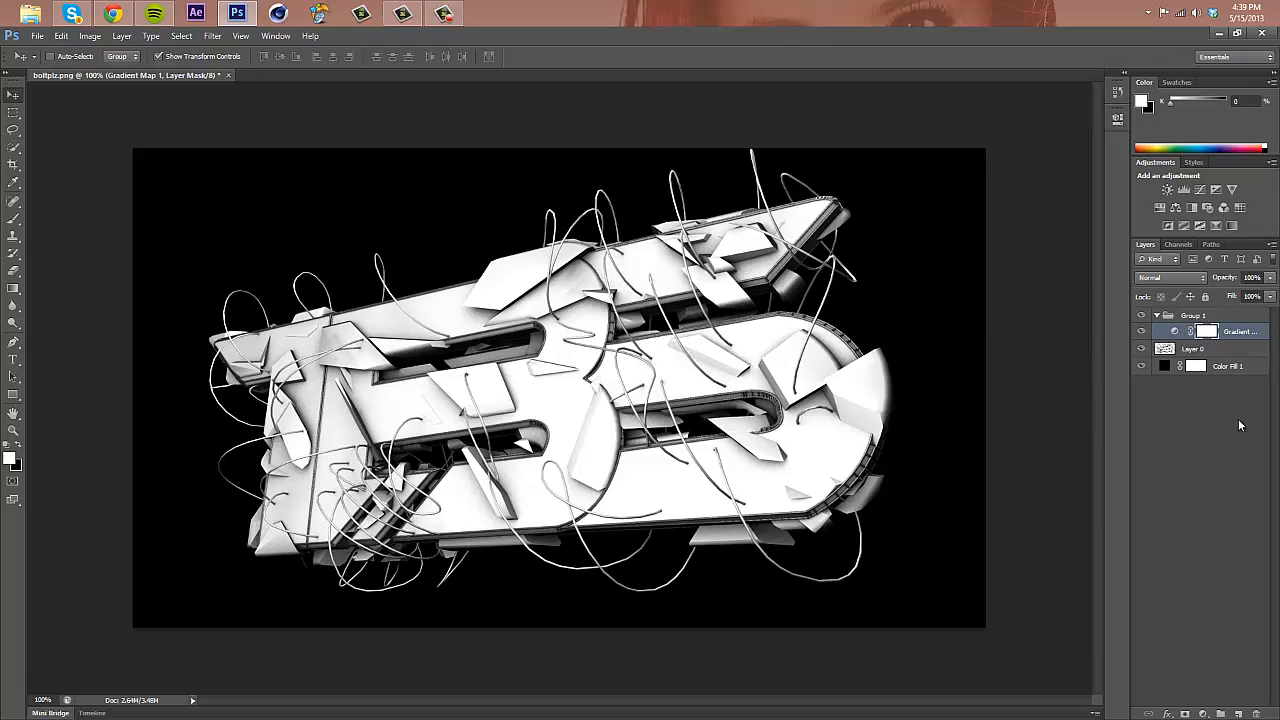
click(1204, 713)
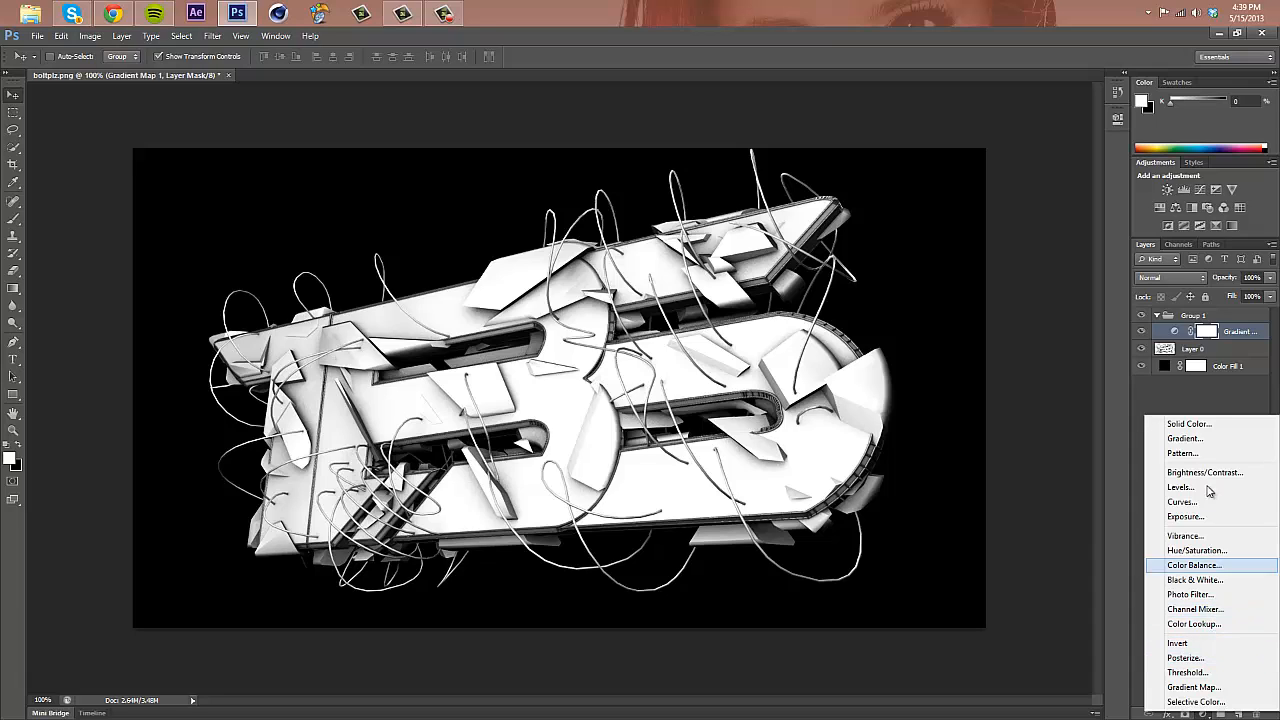
click(1206, 556)
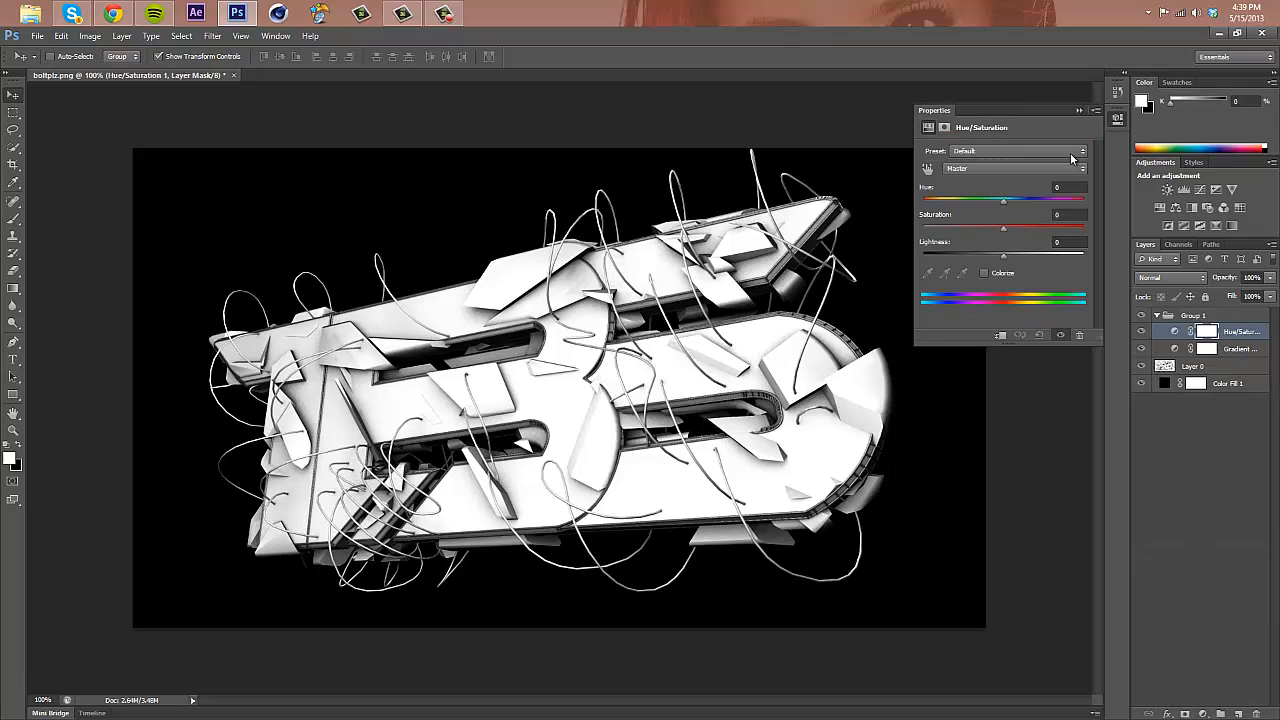
click(1079, 110)
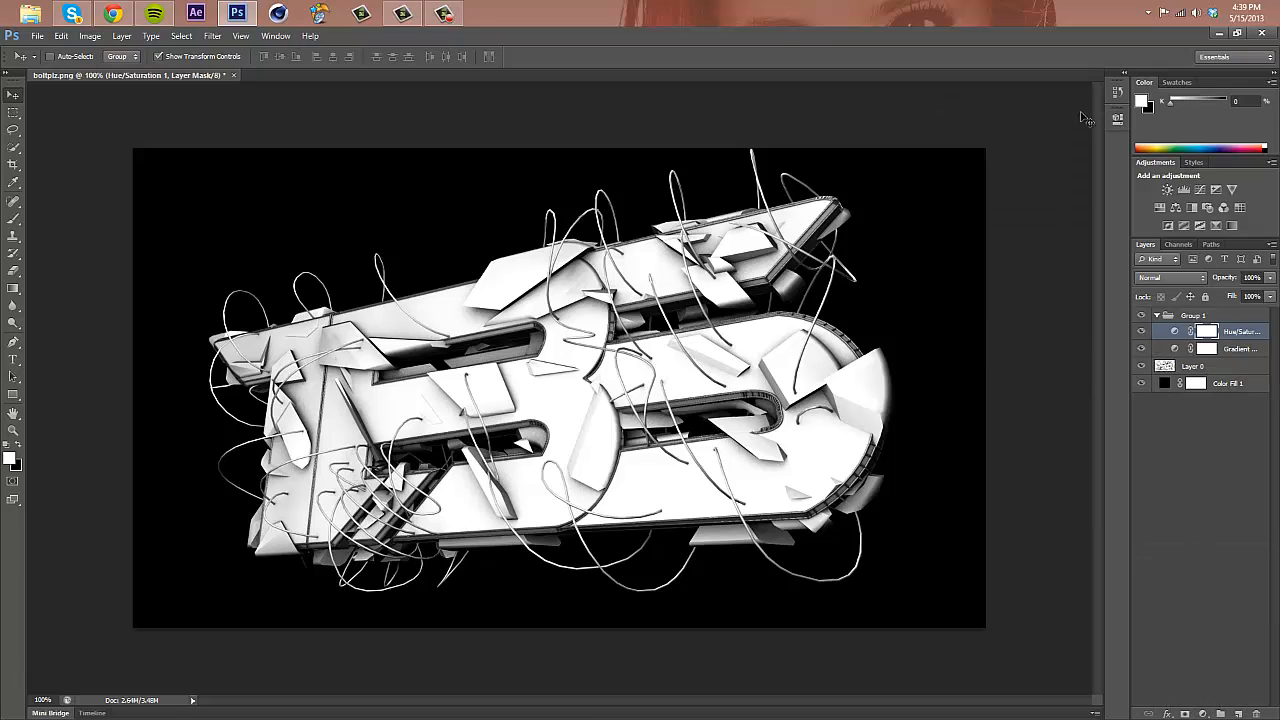
key(Delete)
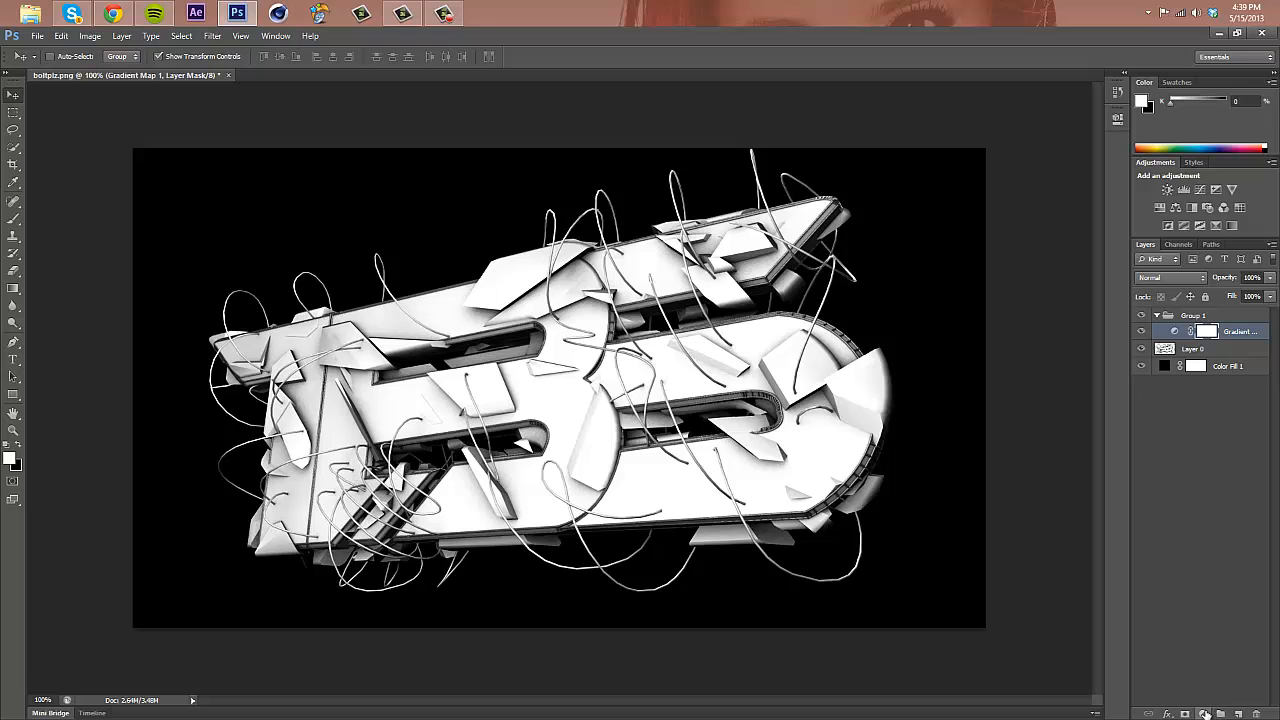
- Add a dark gray (#484848) Solid Color fill layer above the Gradient Map and set its blend mode to Lighten
click(1204, 713)
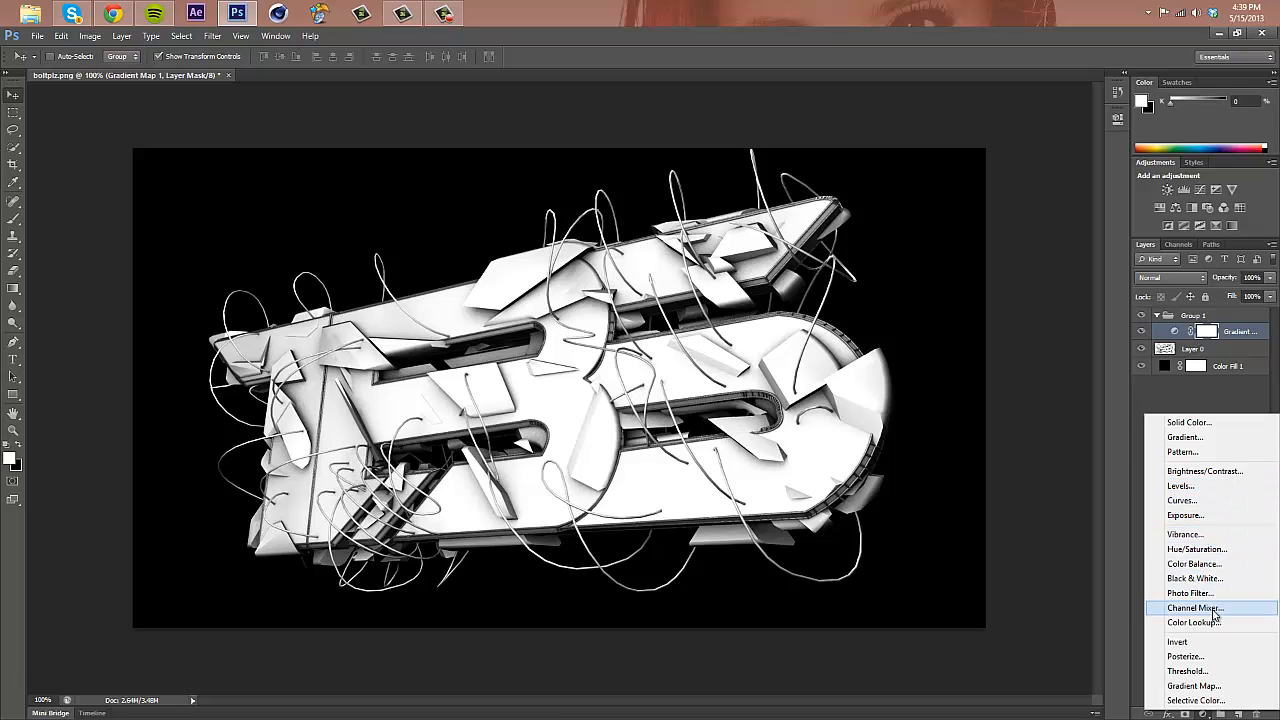
click(1218, 423)
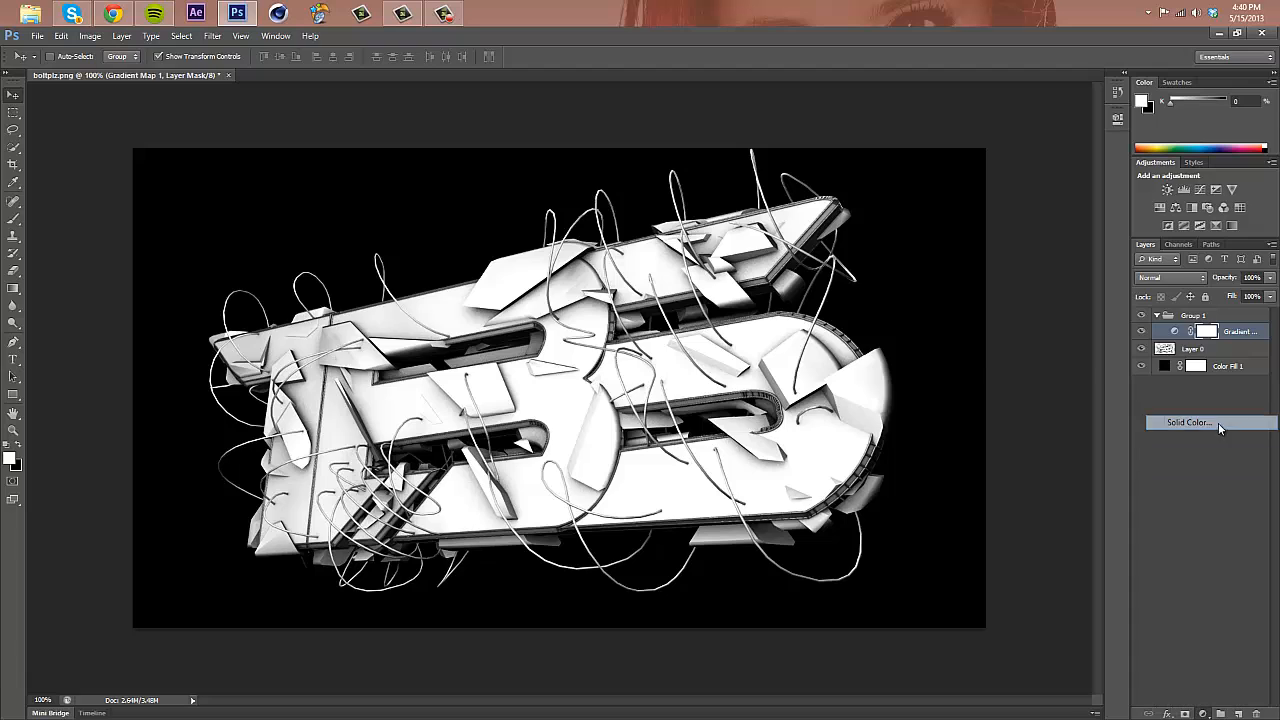
drag(848, 259, 763, 290)
click(1100, 165)
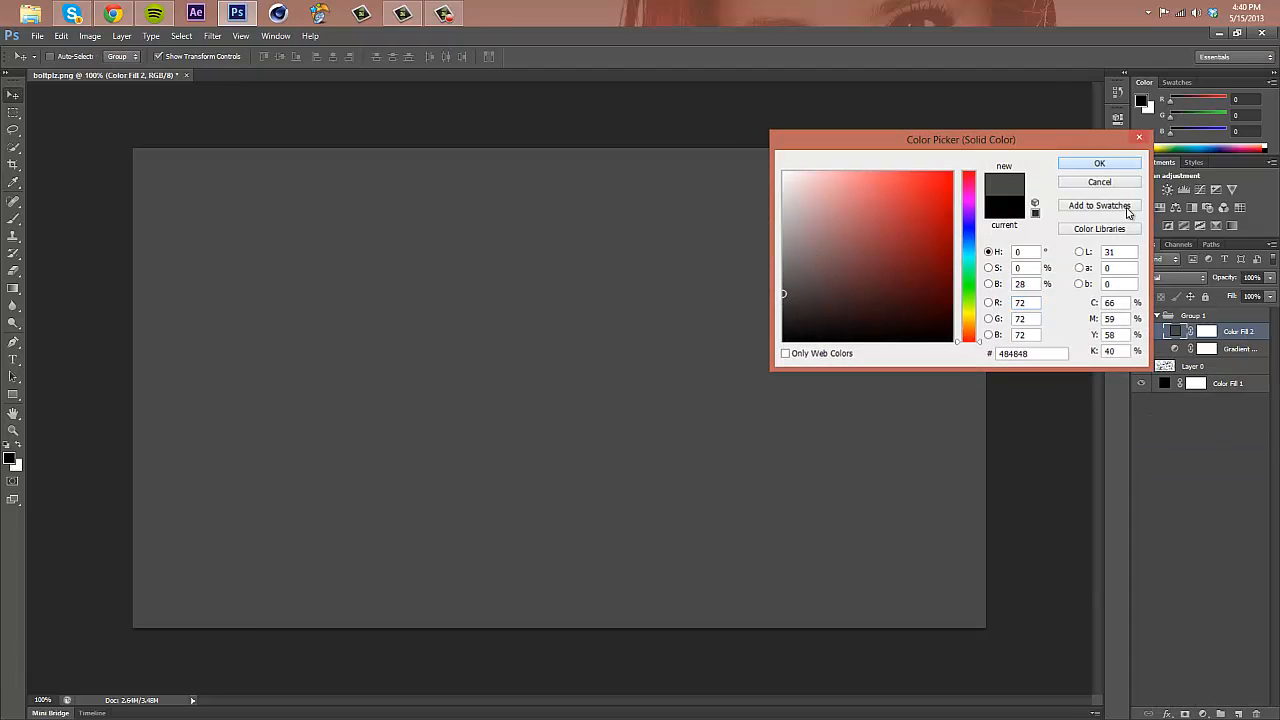
click(1170, 277)
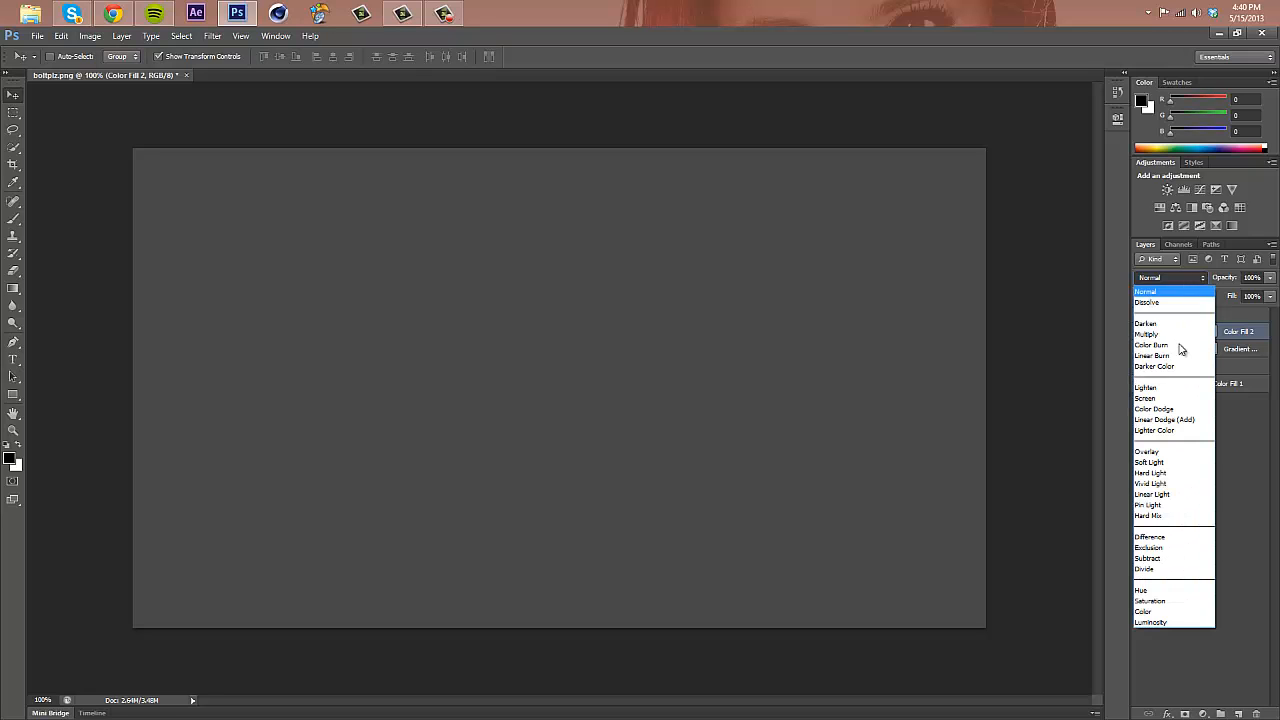
click(1179, 386)
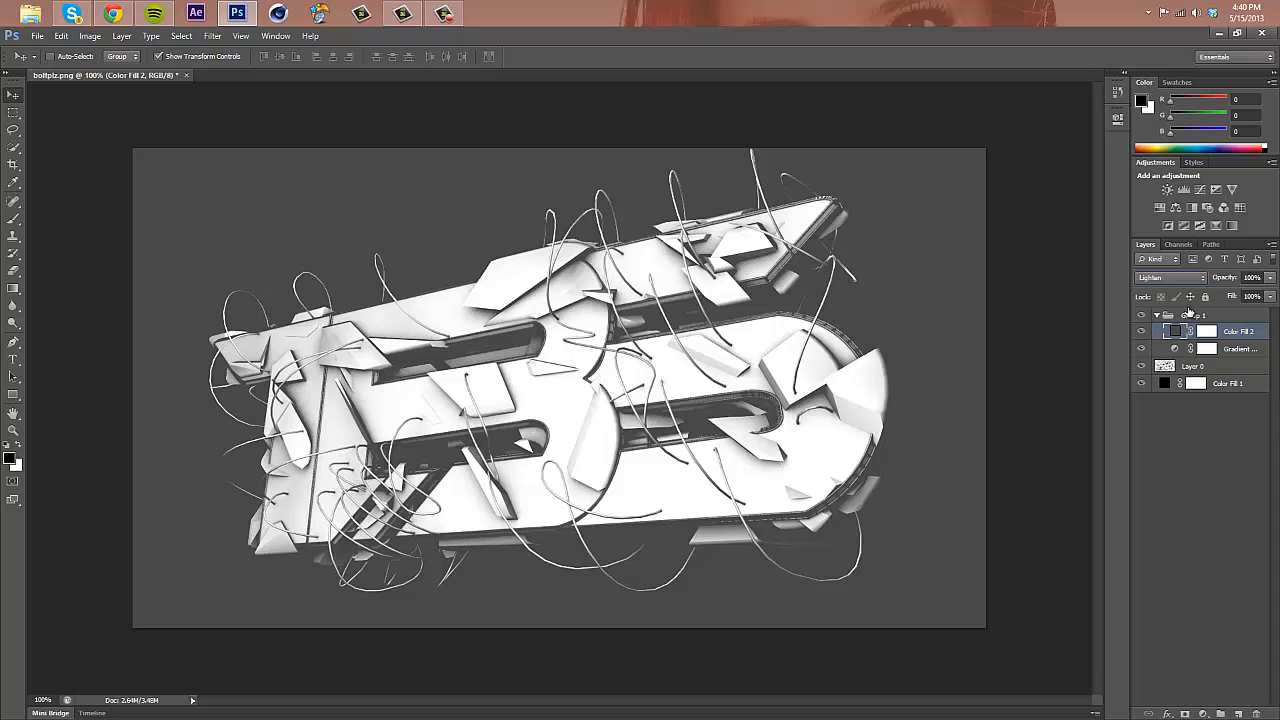
double_click(1180, 334)
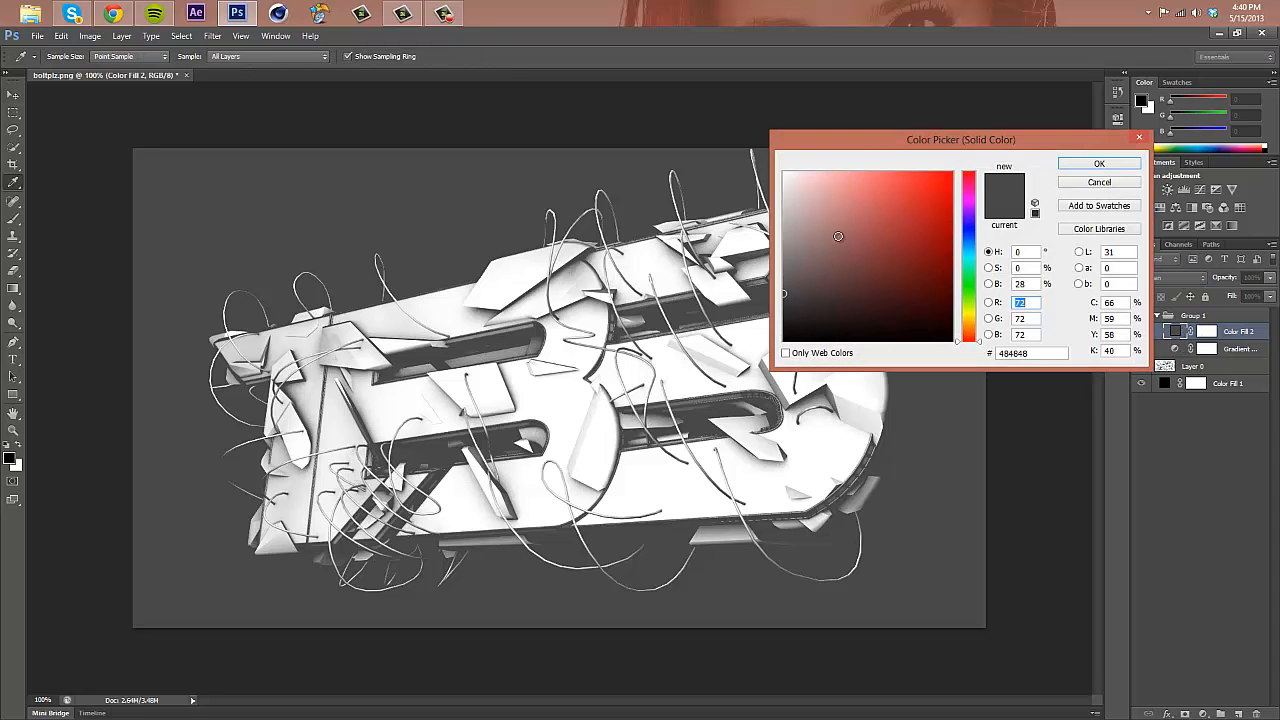
drag(839, 236, 765, 190)
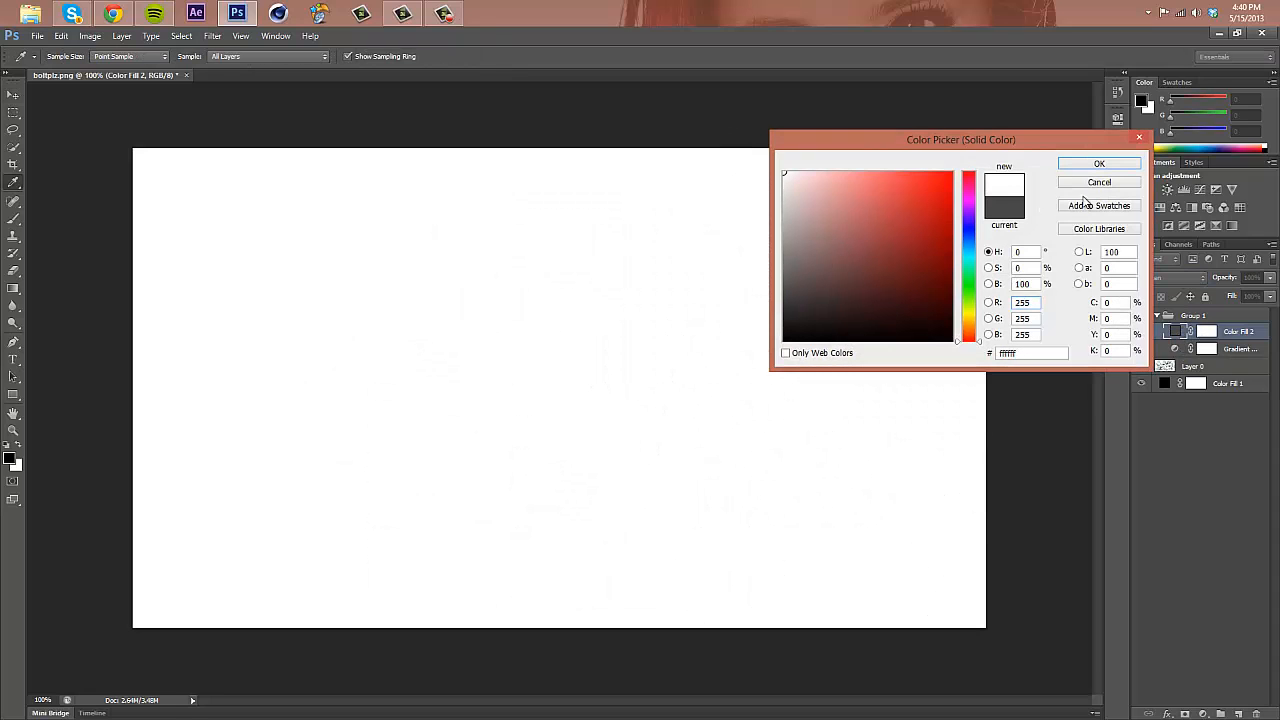
click(1095, 183)
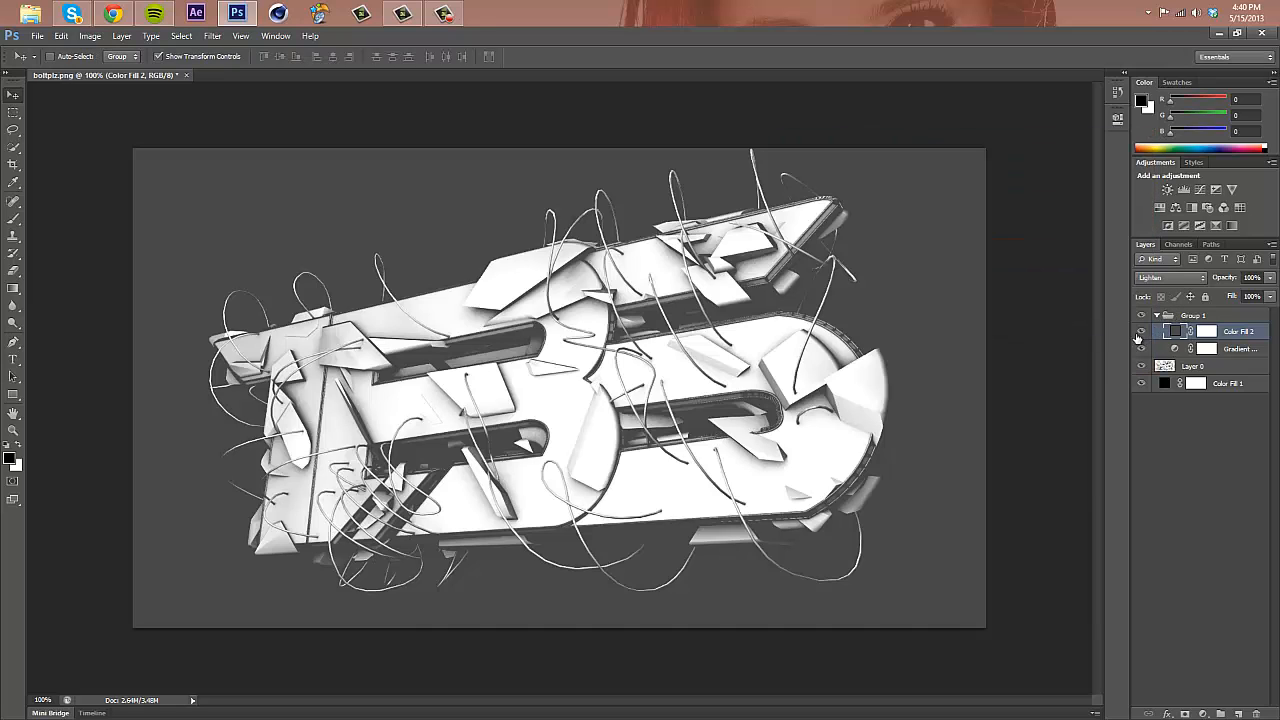
- Compare the artwork with the Color Fill 2 layer hidden and shown
click(1141, 332)
click(1142, 333)
- Add a Levels adjustment layer above Color Fill 2 with output levels of 8 and 234
click(1203, 713)
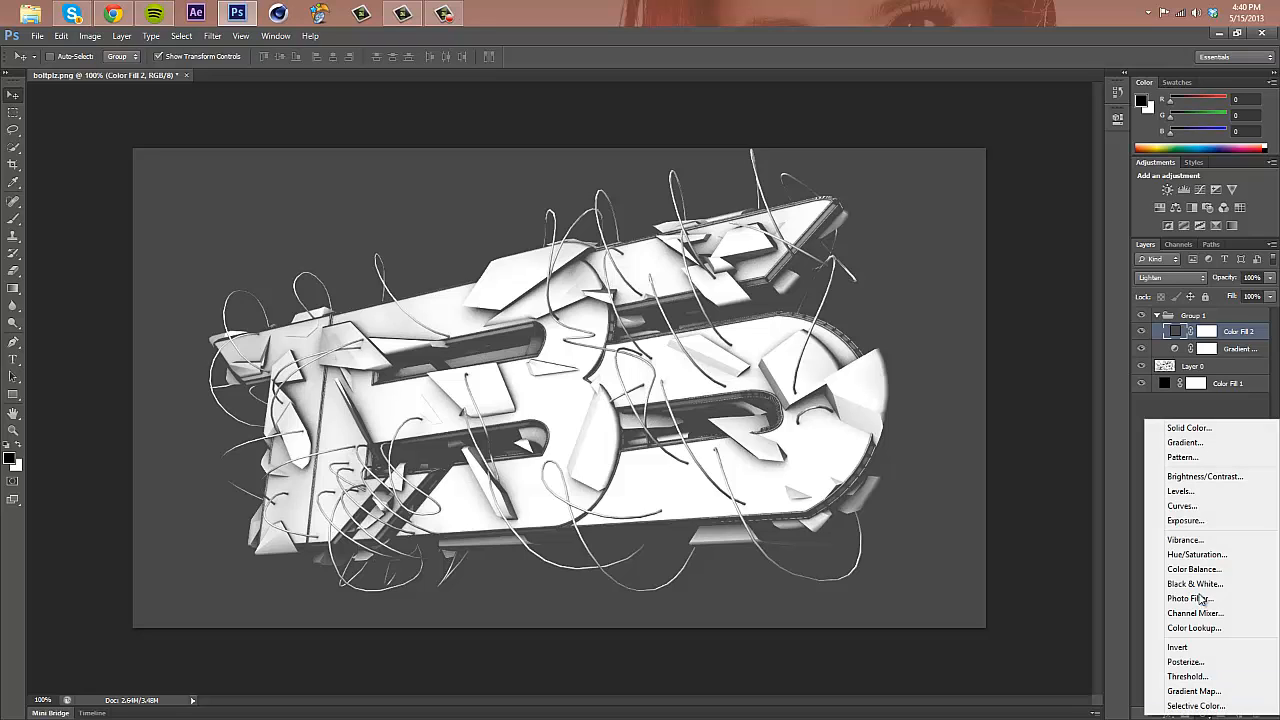
click(1189, 494)
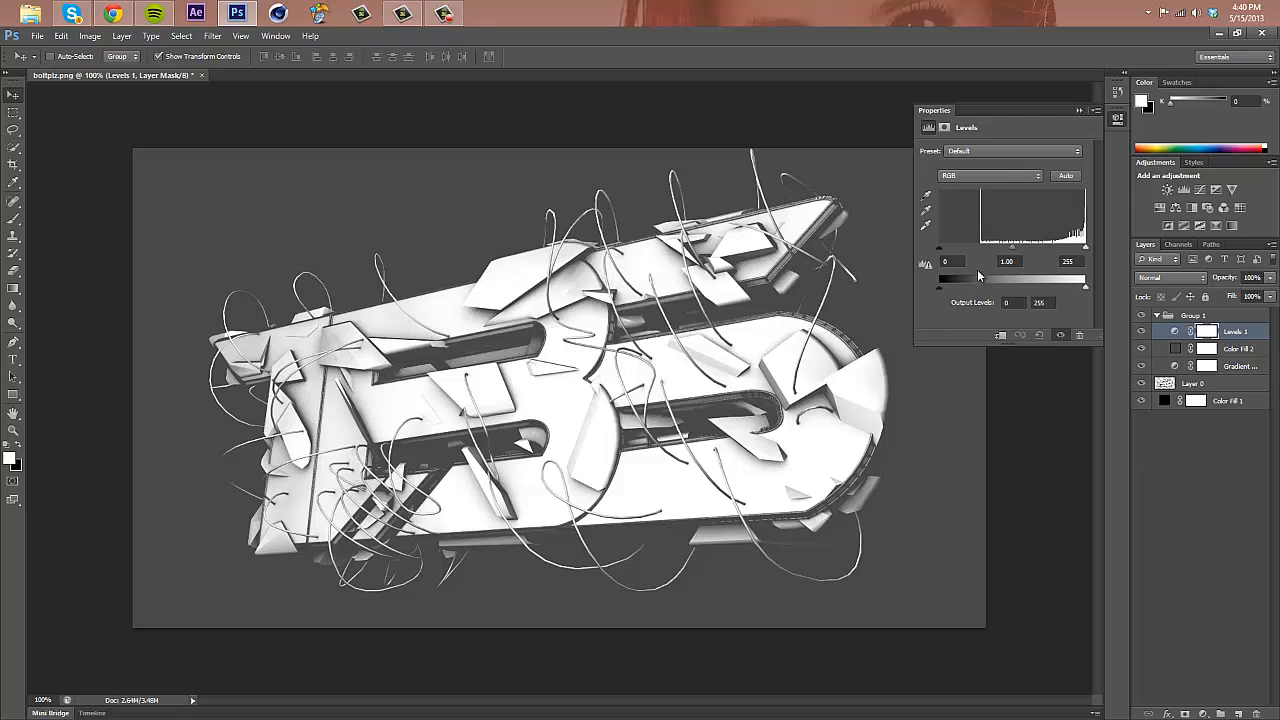
drag(941, 286, 945, 286)
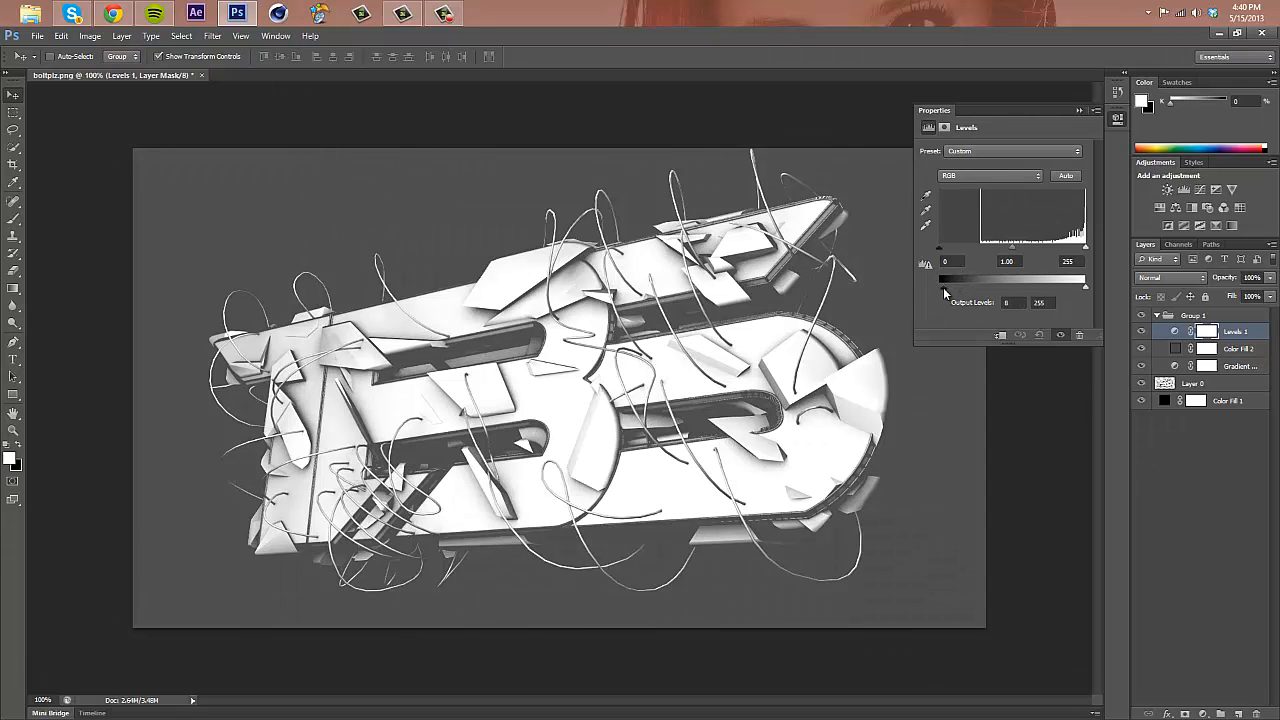
drag(1084, 288, 1077, 292)
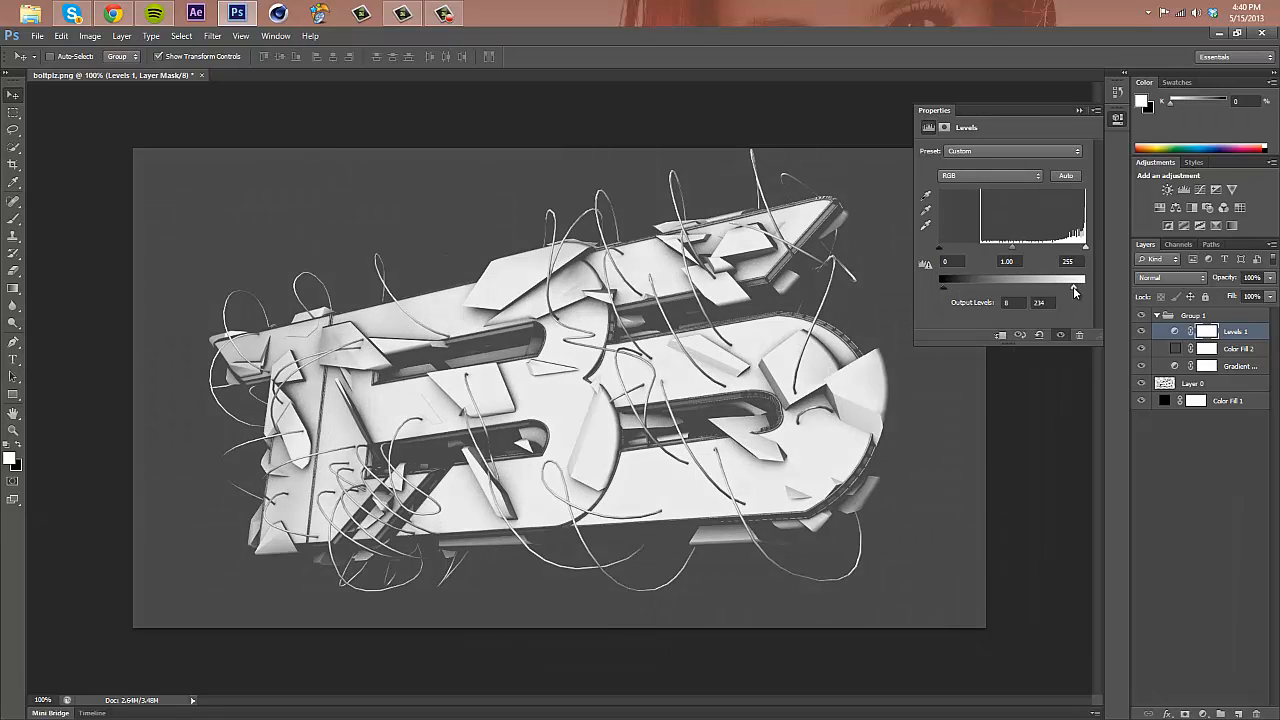
click(1078, 111)
- Add a Gradient Map adjustment layer above the Levels layer and change its black color stop to red (#ff0000)
click(1205, 713)
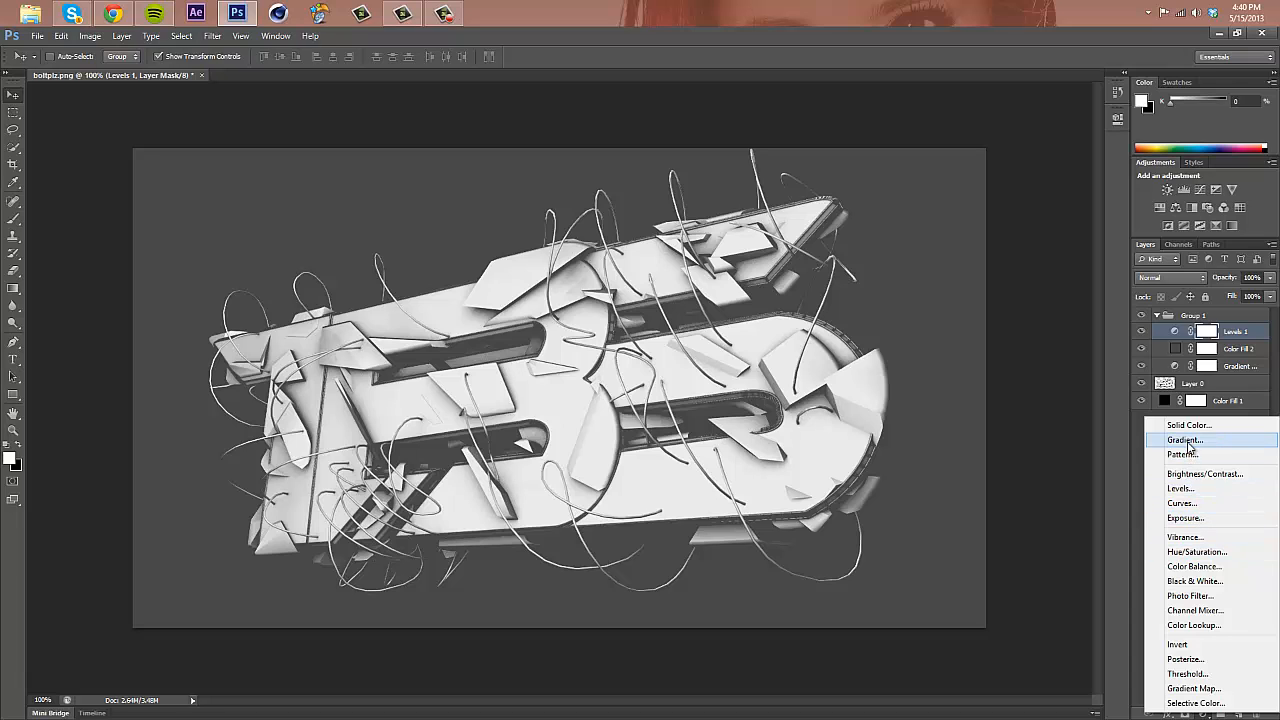
click(1195, 688)
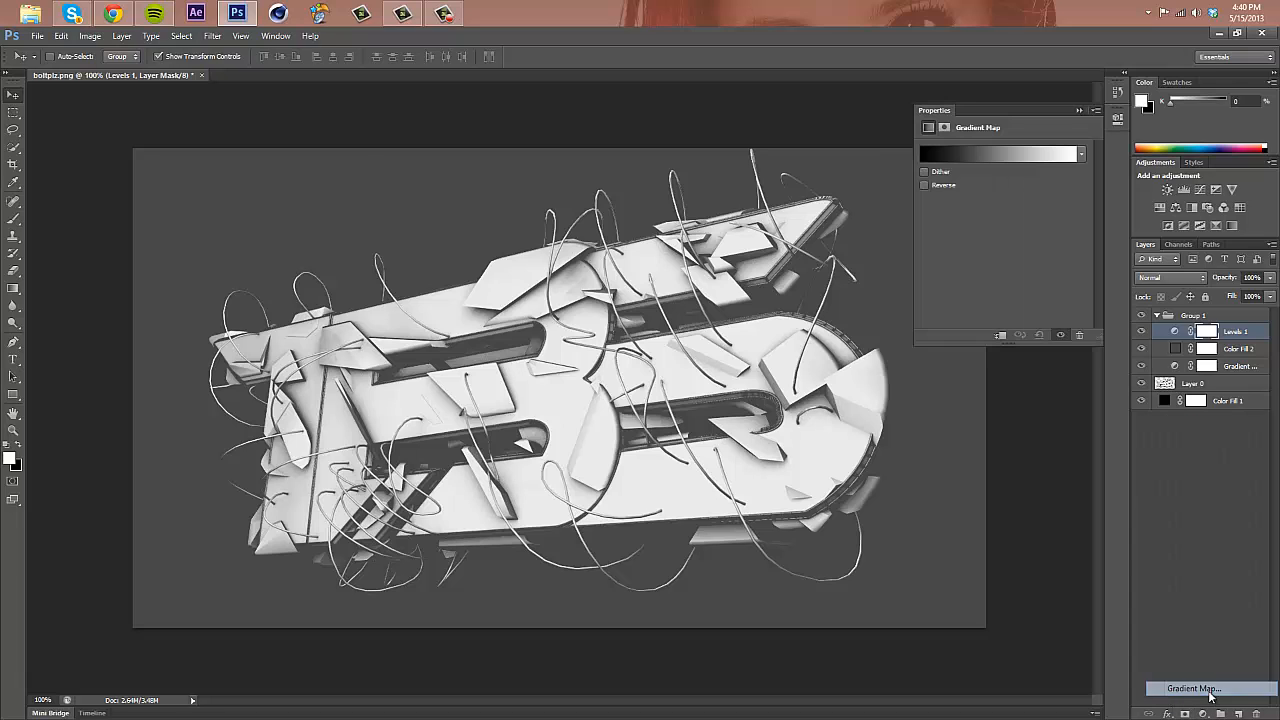
click(1018, 154)
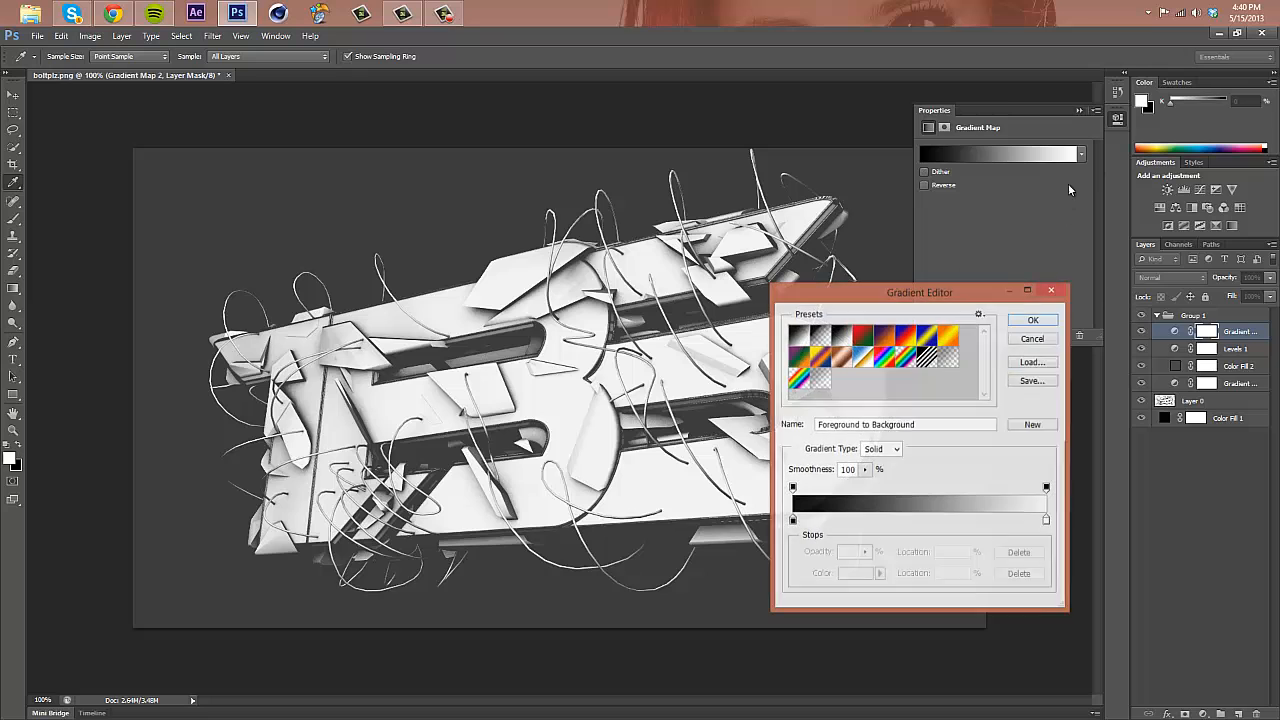
double_click(792, 521)
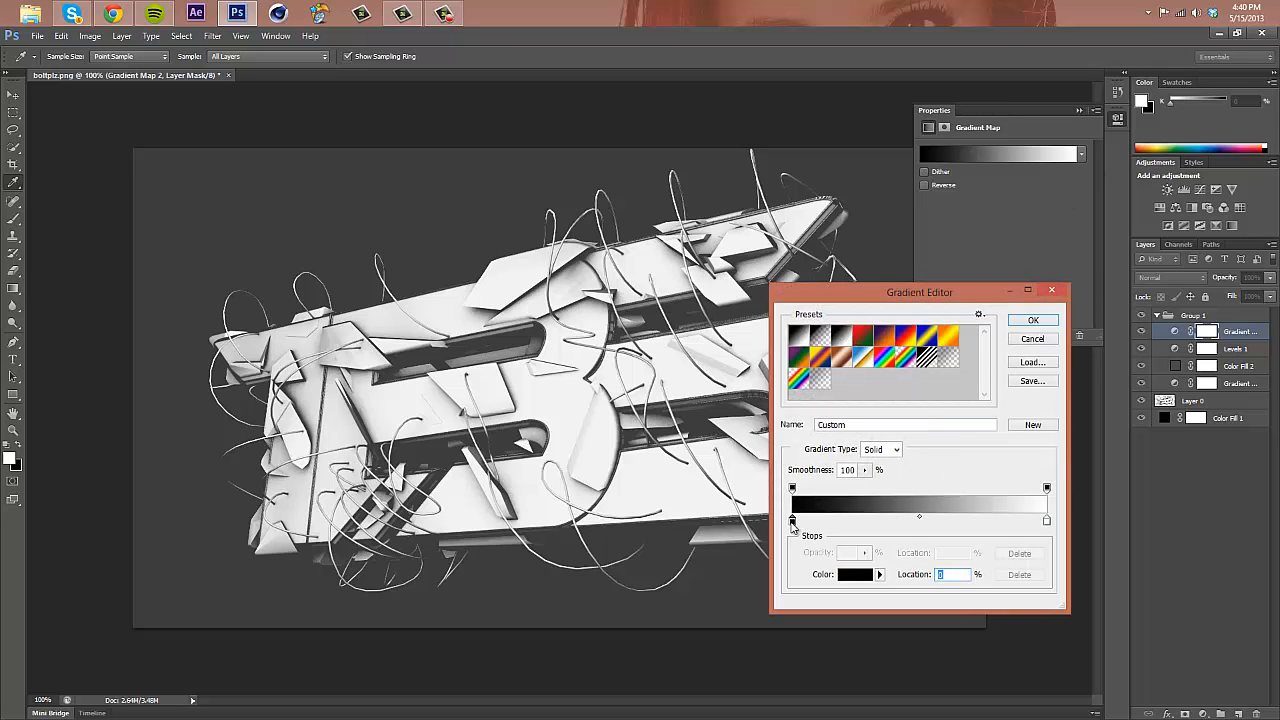
text(255)
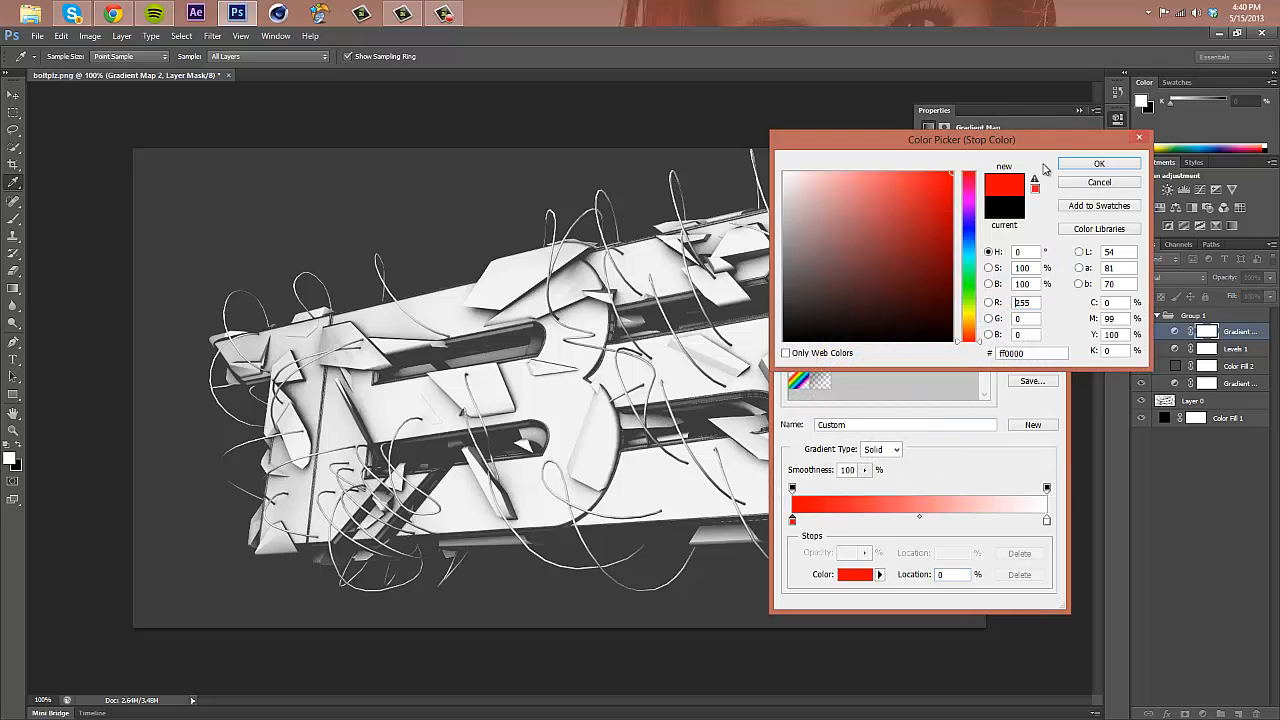
click(1098, 163)
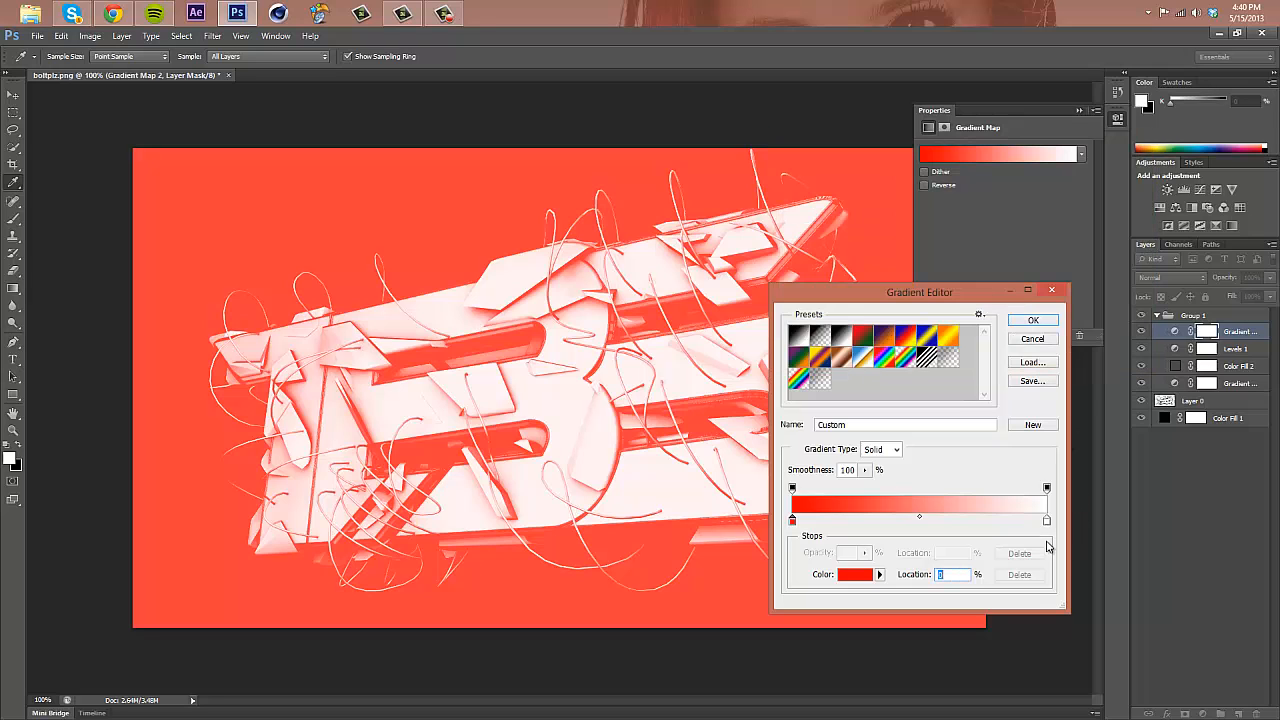
- Change the new gradient map's white color stop to blue (#0600ff) and apply the gradient
click(1047, 521)
double_click(1047, 521)
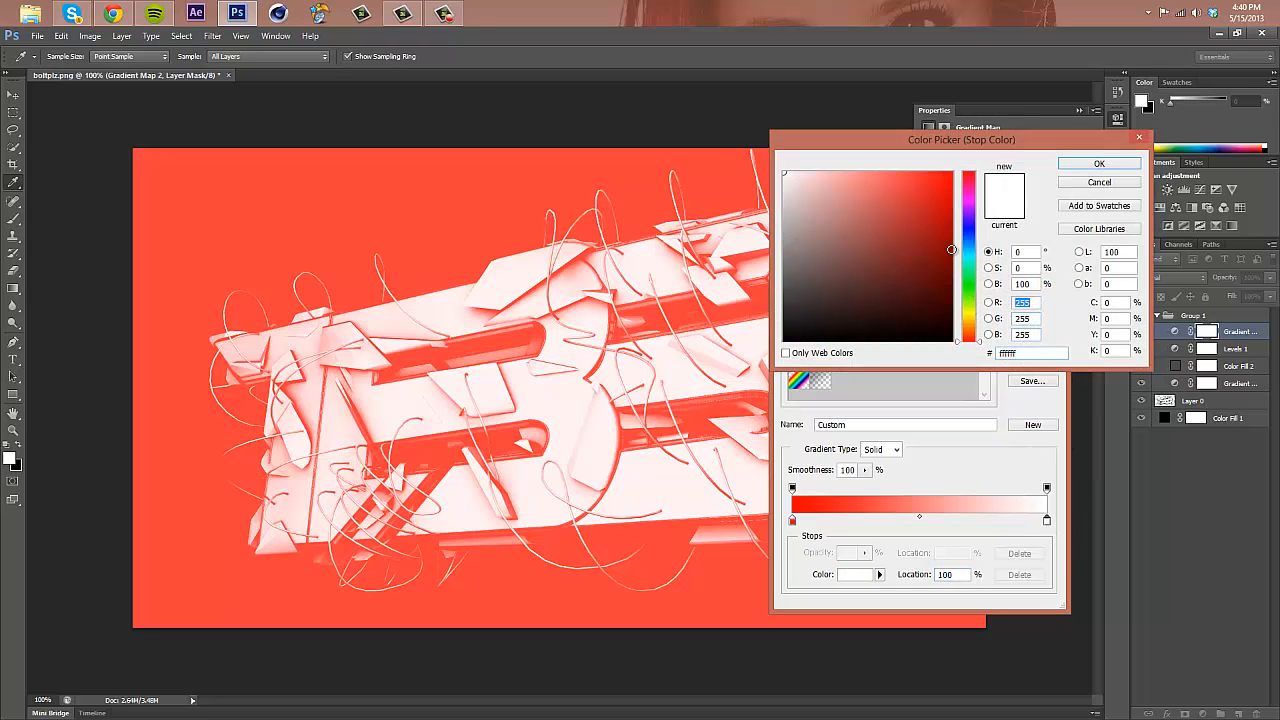
click(967, 229)
drag(911, 226, 962, 166)
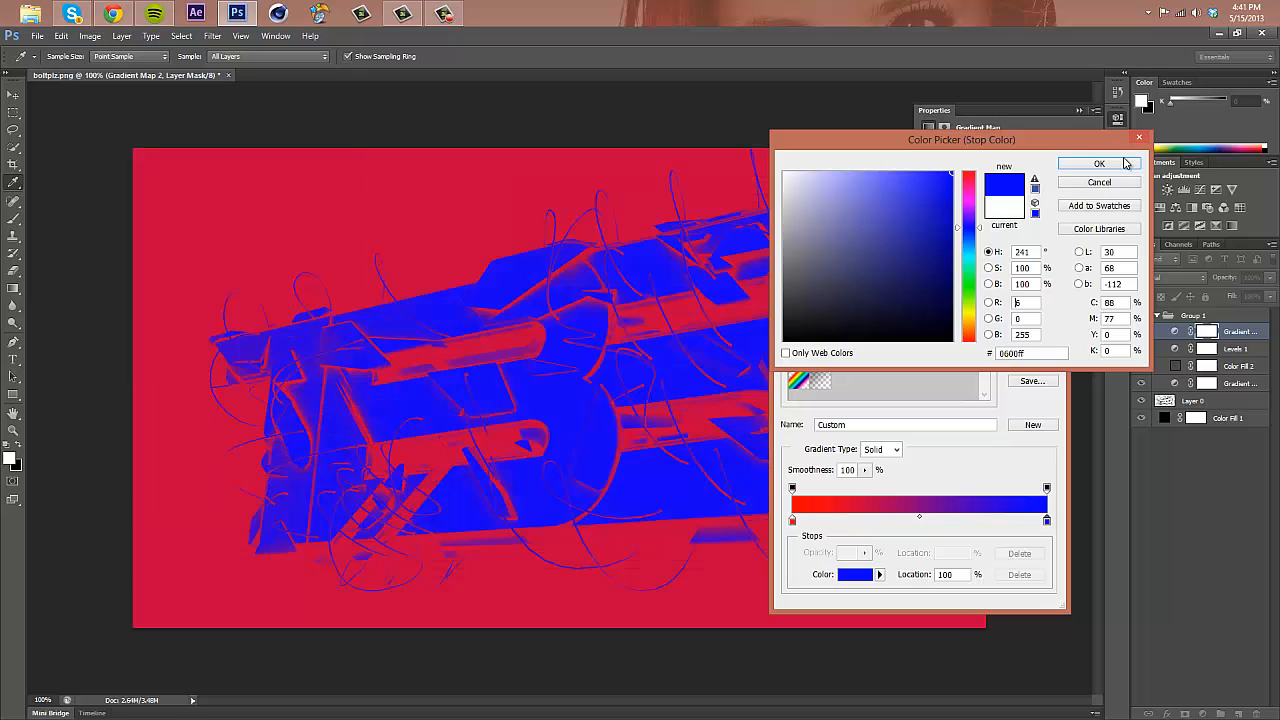
click(1098, 163)
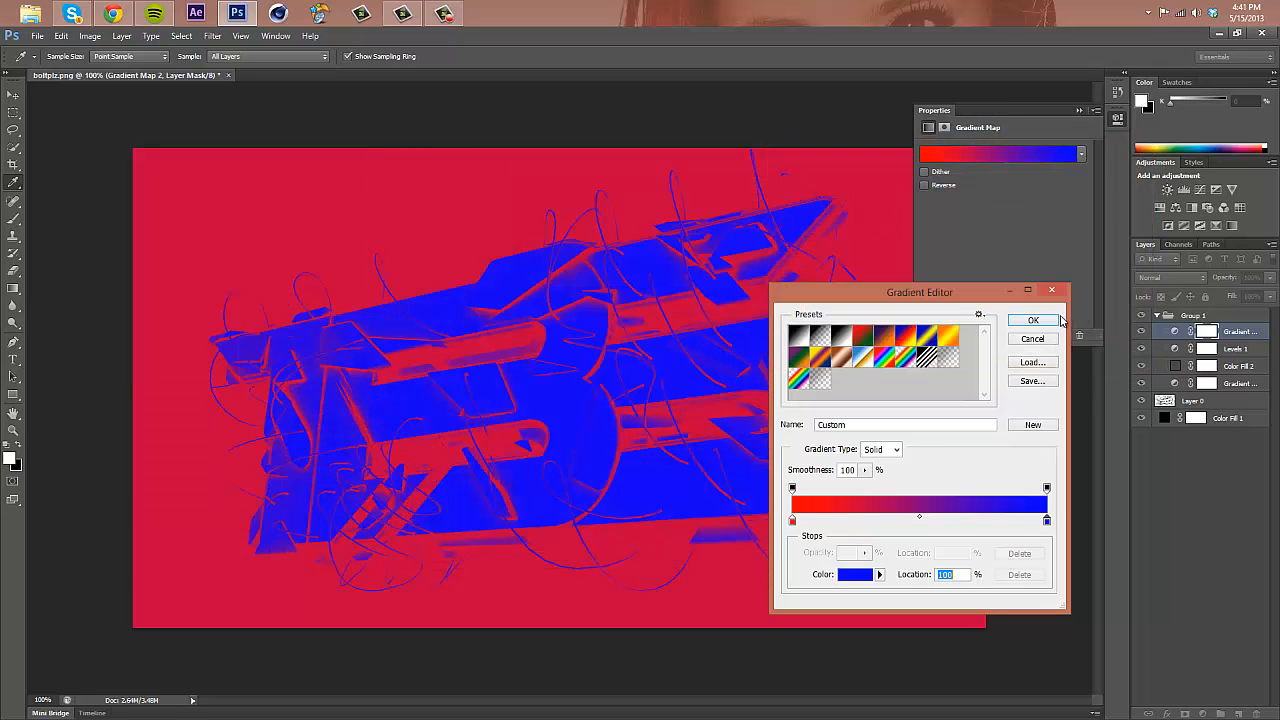
click(1050, 320)
- Set the red-to-blue gradient map's blend mode to Hue and the black-to-white gradient map's blend mode to Lighten
click(1079, 110)
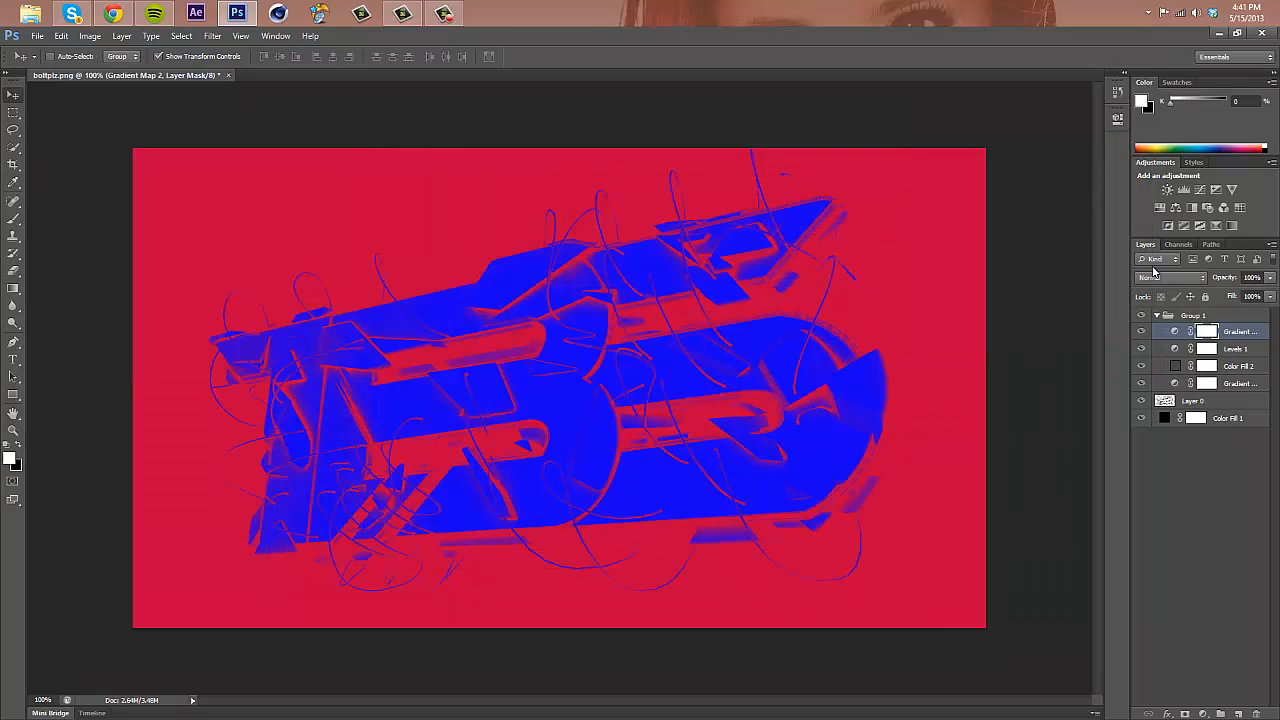
click(1154, 275)
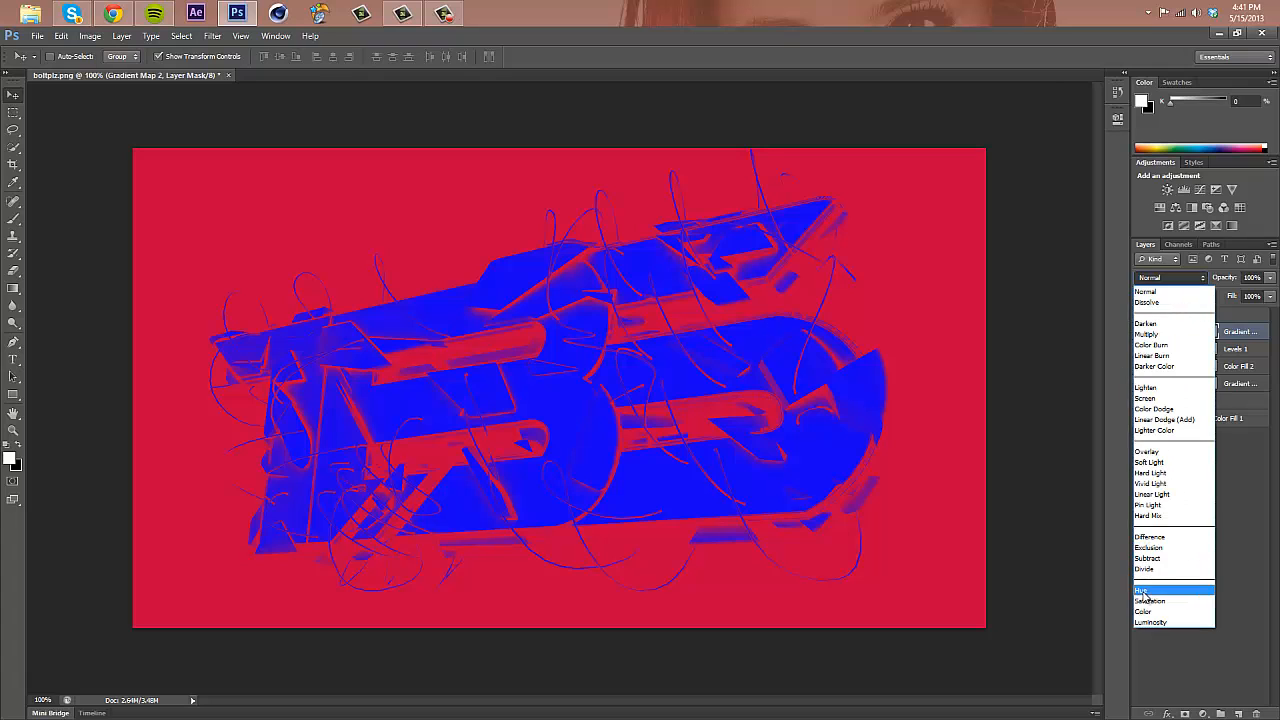
click(1142, 591)
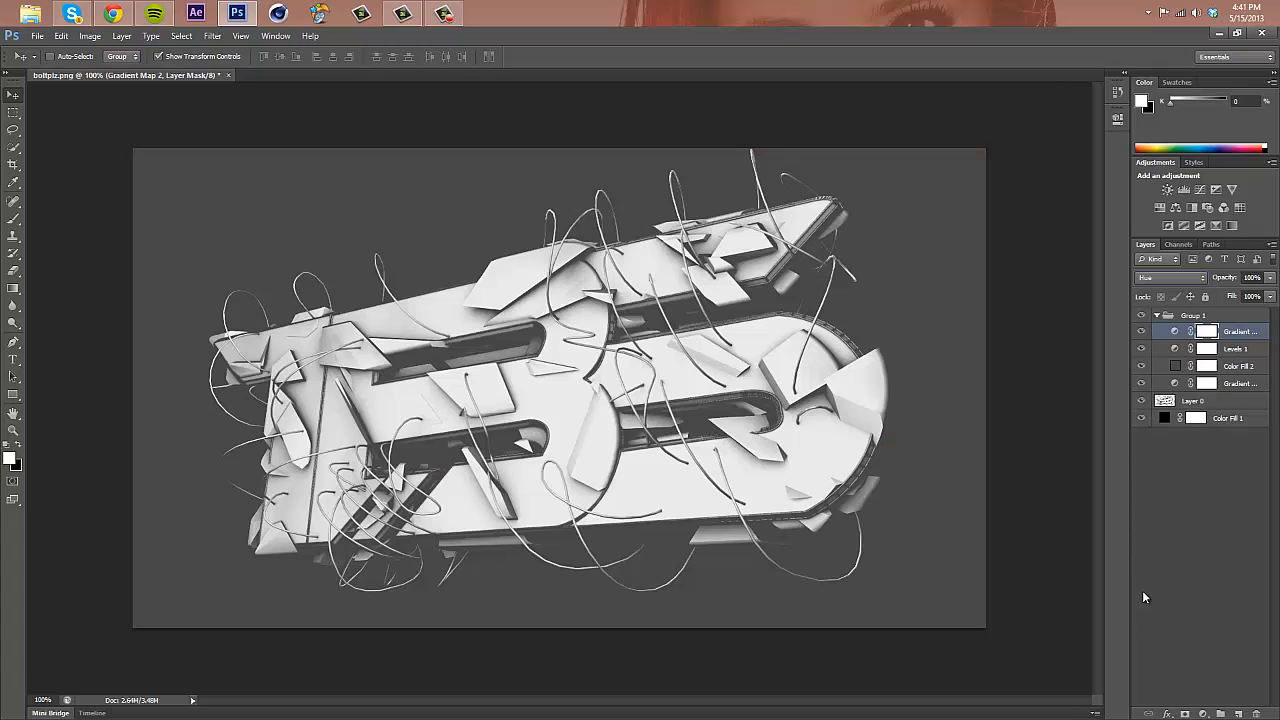
click(1227, 383)
click(1175, 280)
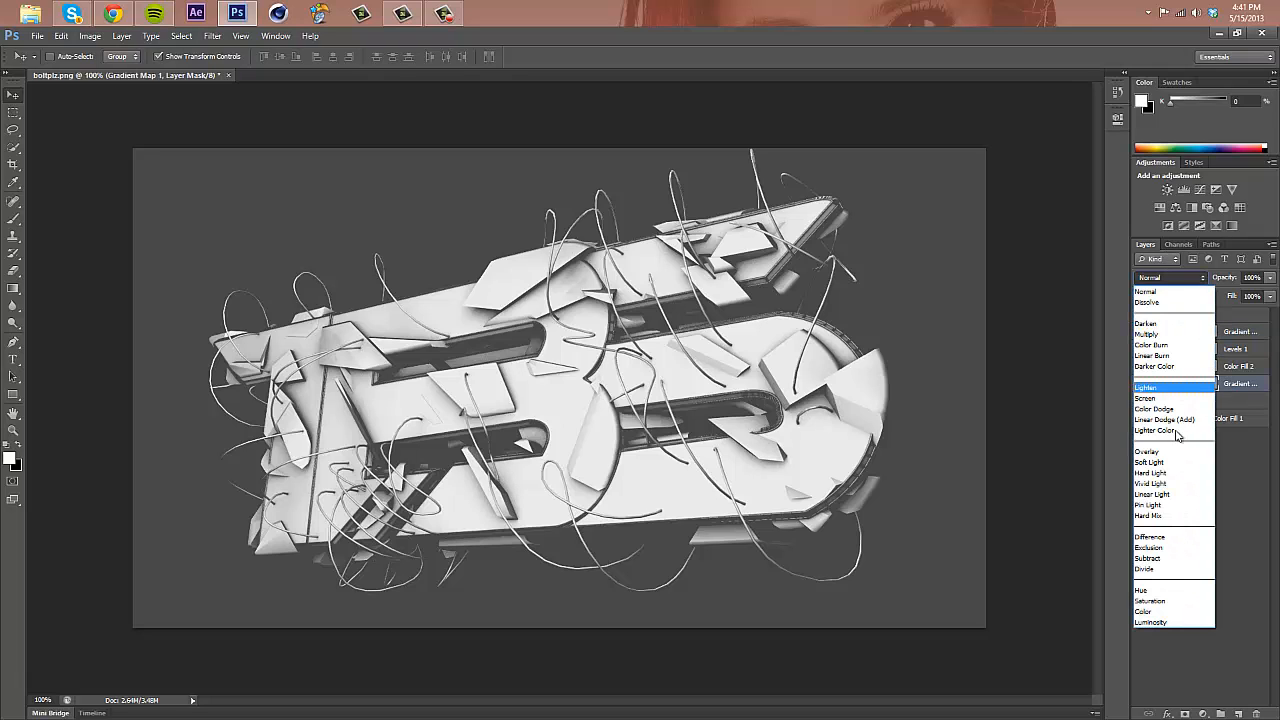
click(1183, 394)
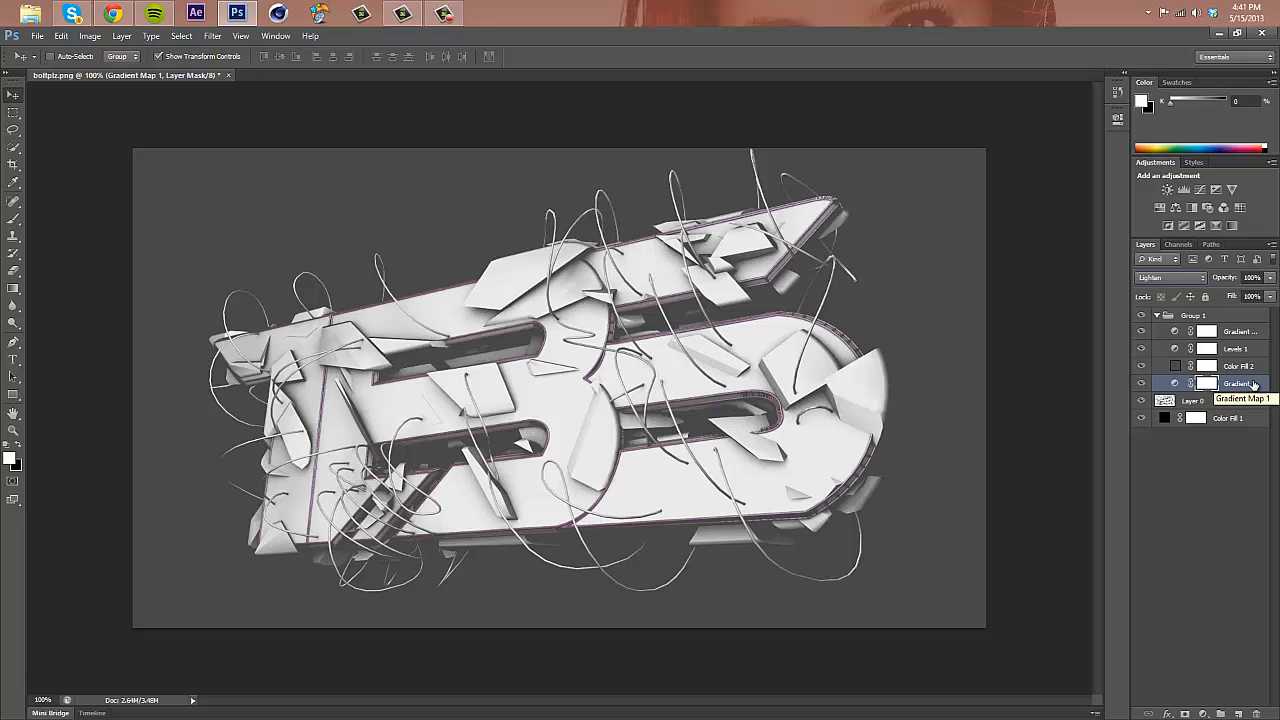
click(1235, 471)
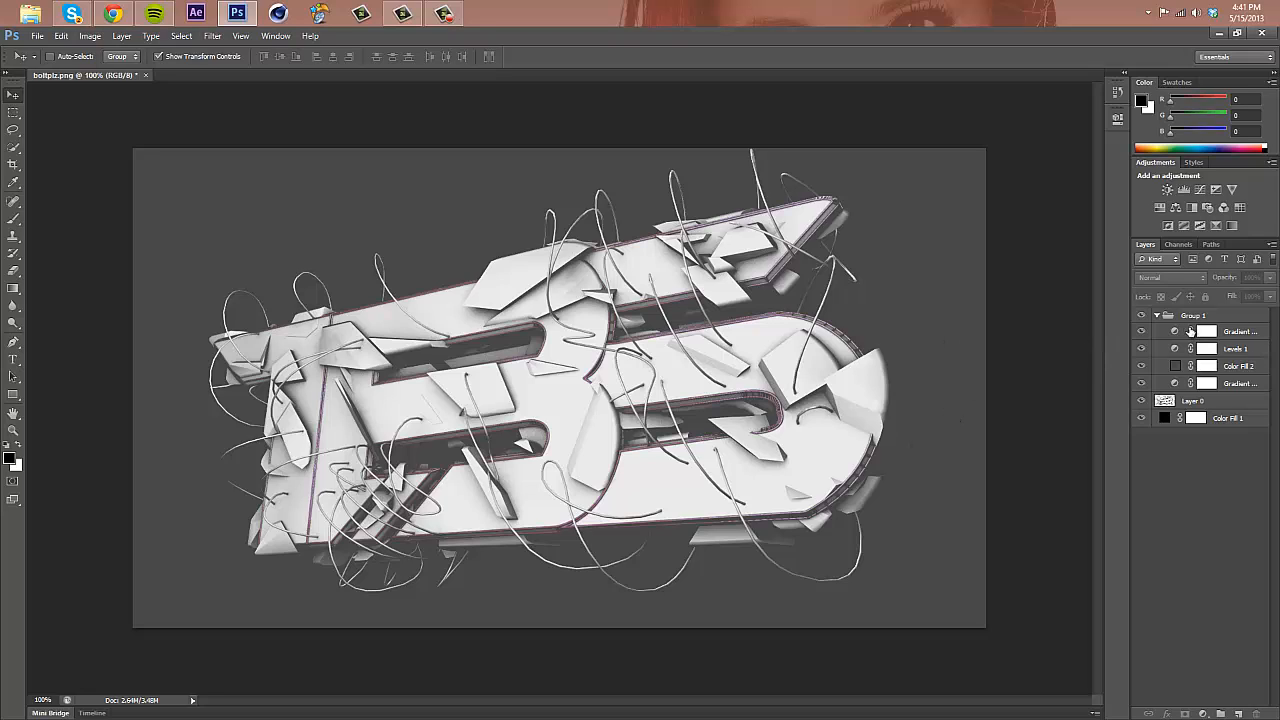
- Draw a white rectangle spanning the lower part of the canvas on a new layer above the red-to-blue gradient map
click(1191, 331)
click(1215, 333)
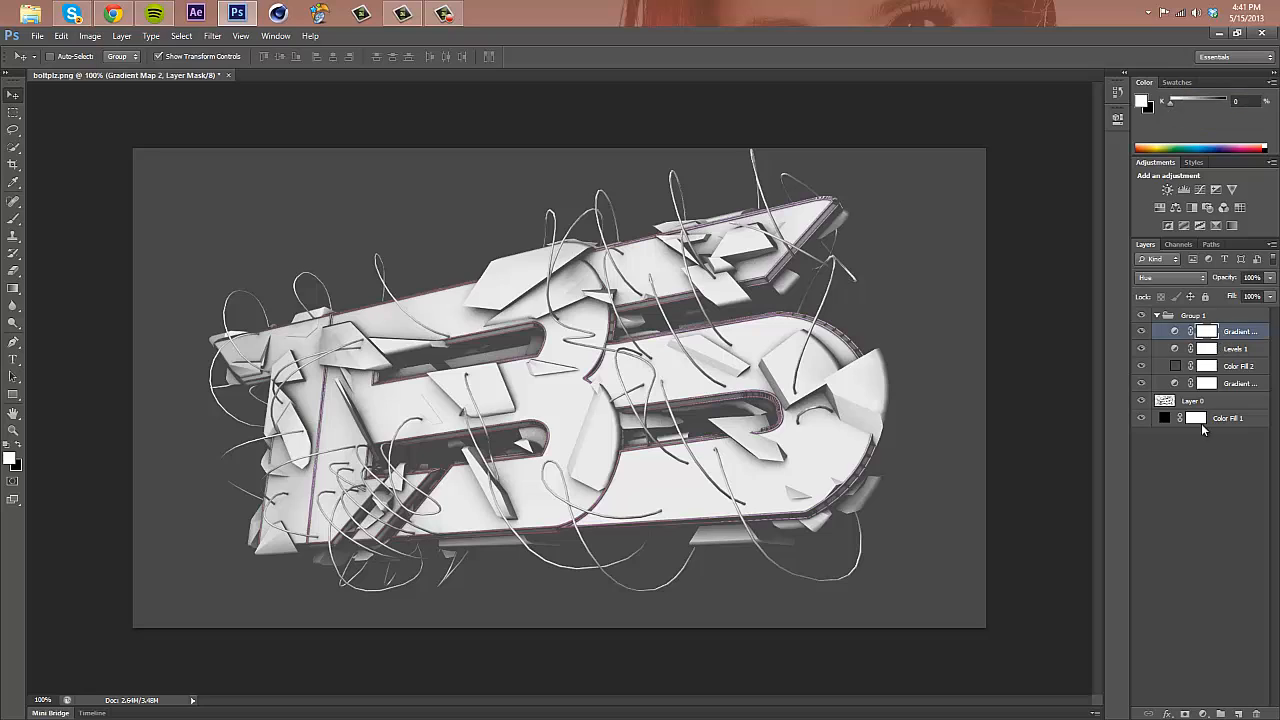
click(1239, 713)
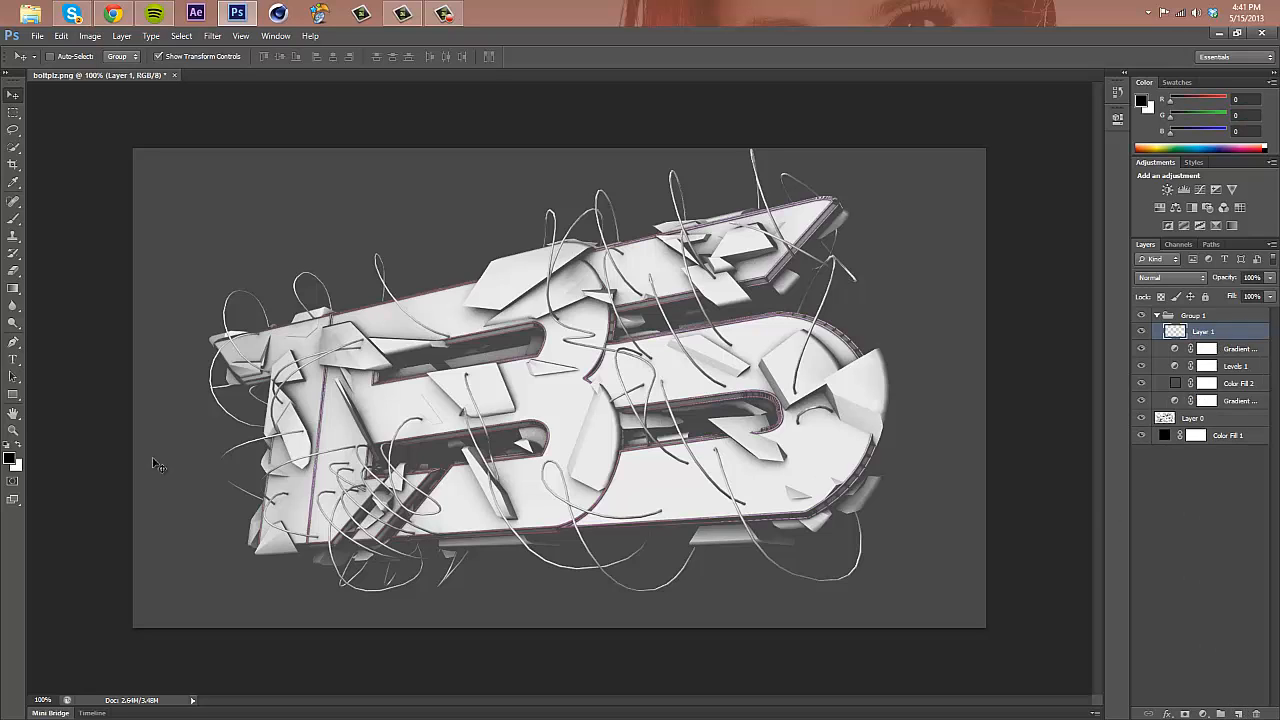
click(20, 446)
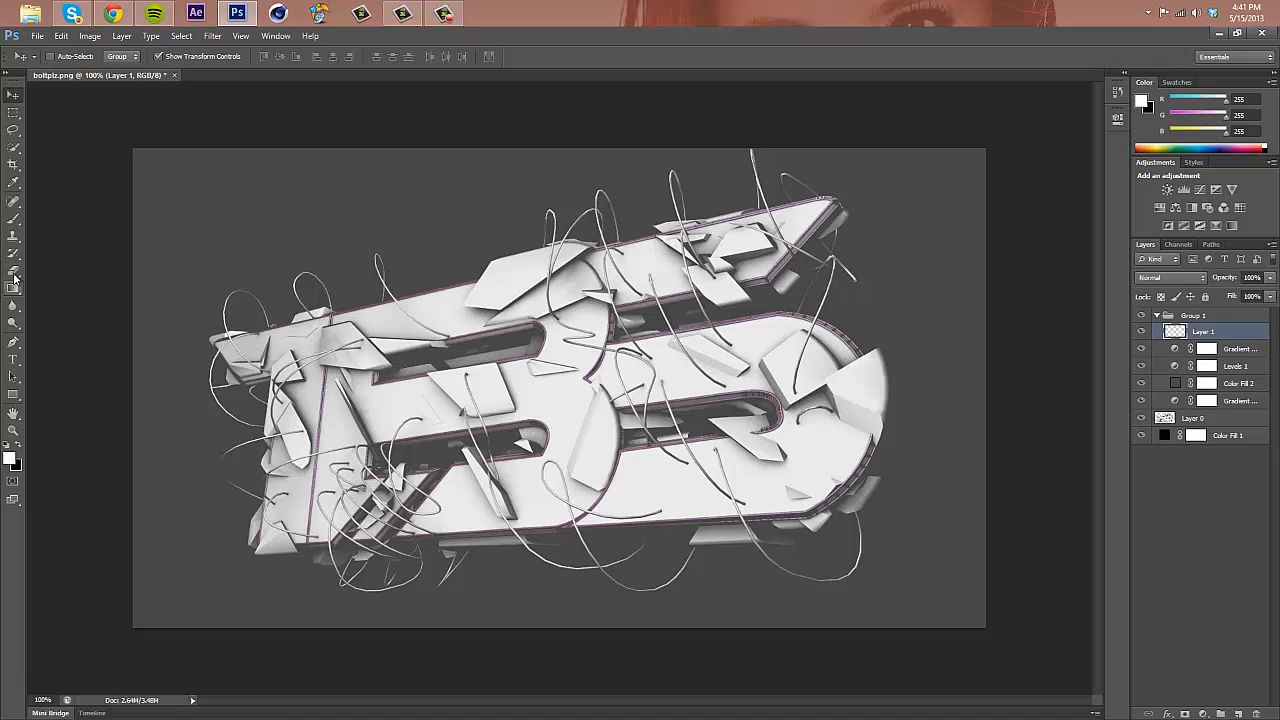
click(12, 396)
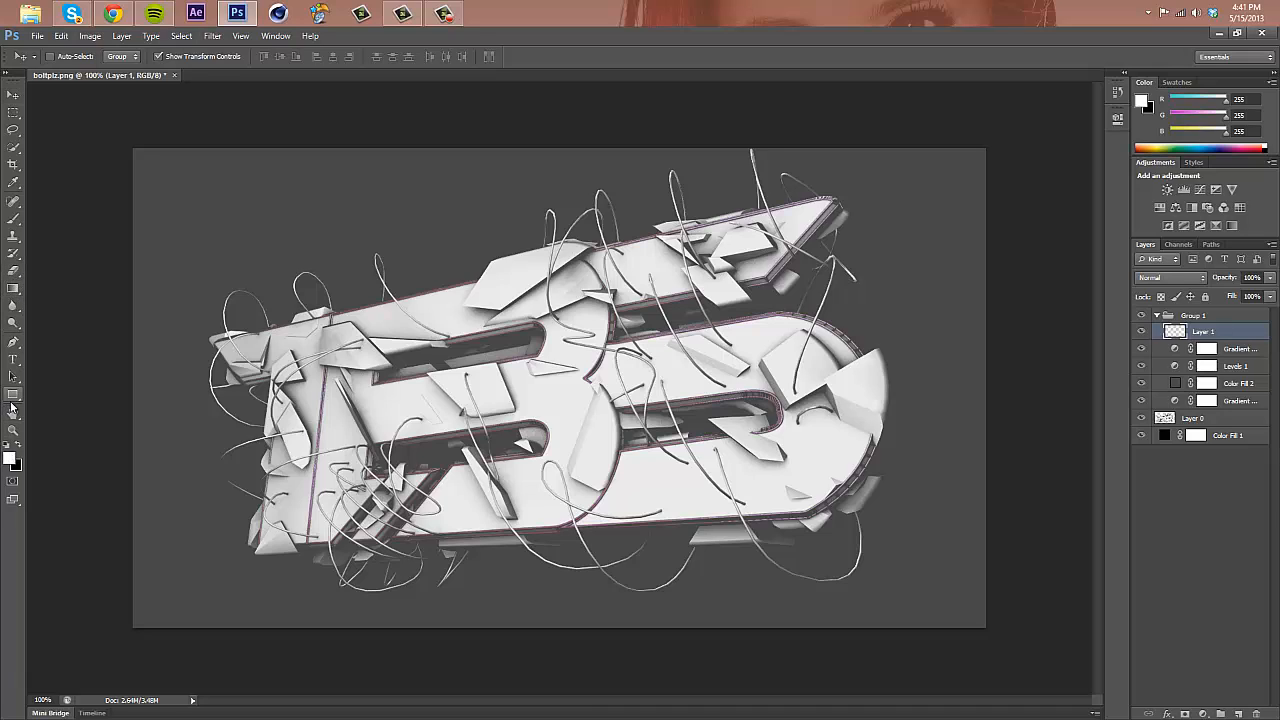
drag(115, 346, 1010, 644)
click(13, 94)
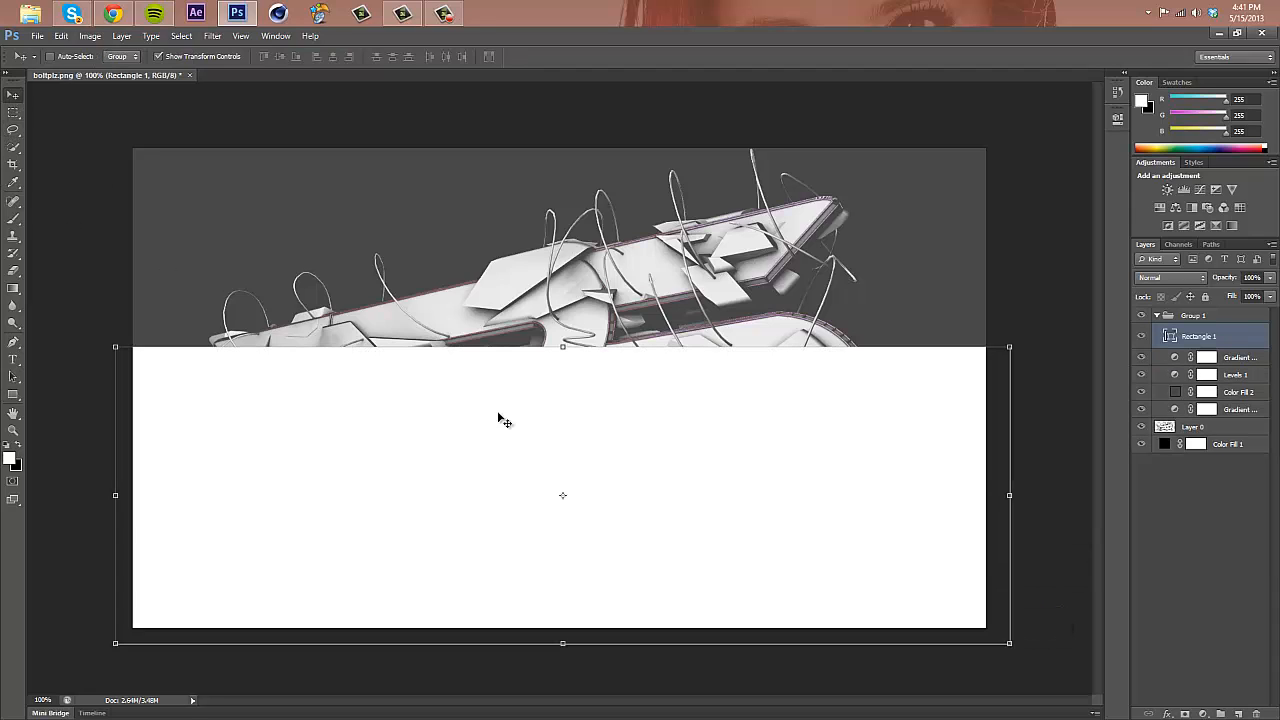
drag(646, 477, 640, 491)
- Set the rectangle's blend mode to Hue, rotate it about -5.7° and shift it slightly down to slant across the text
click(1202, 280)
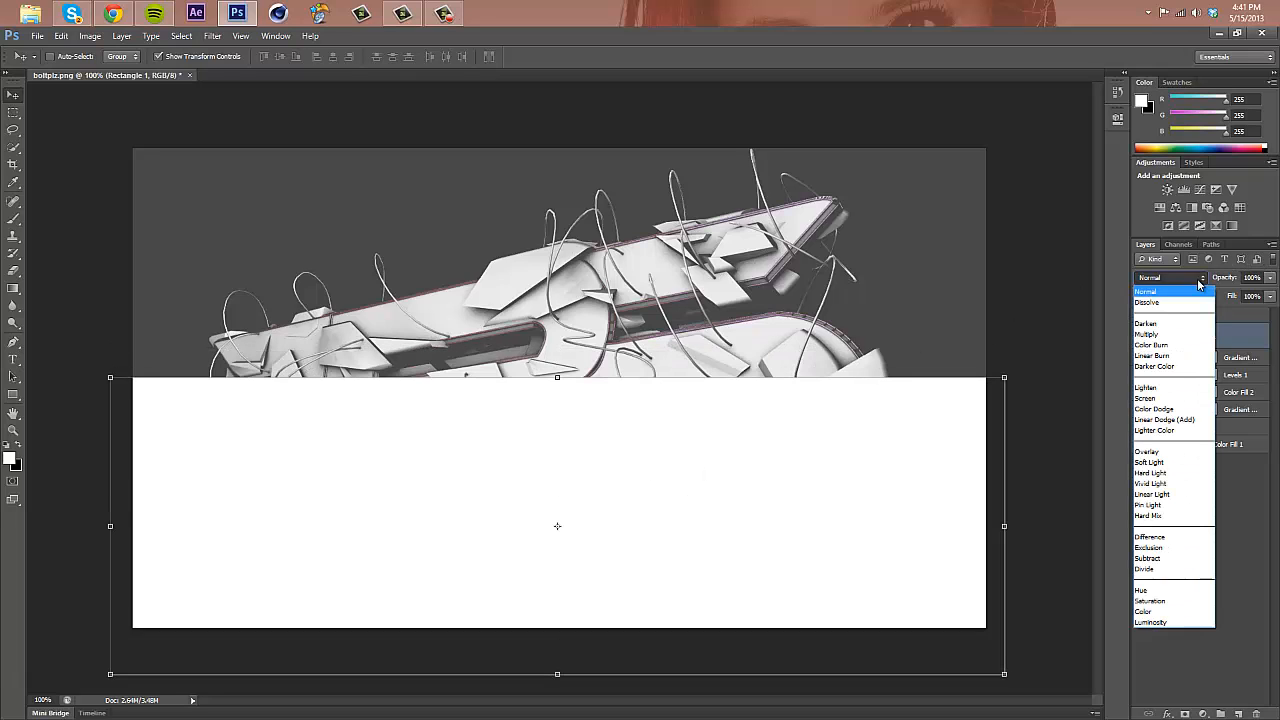
click(1166, 591)
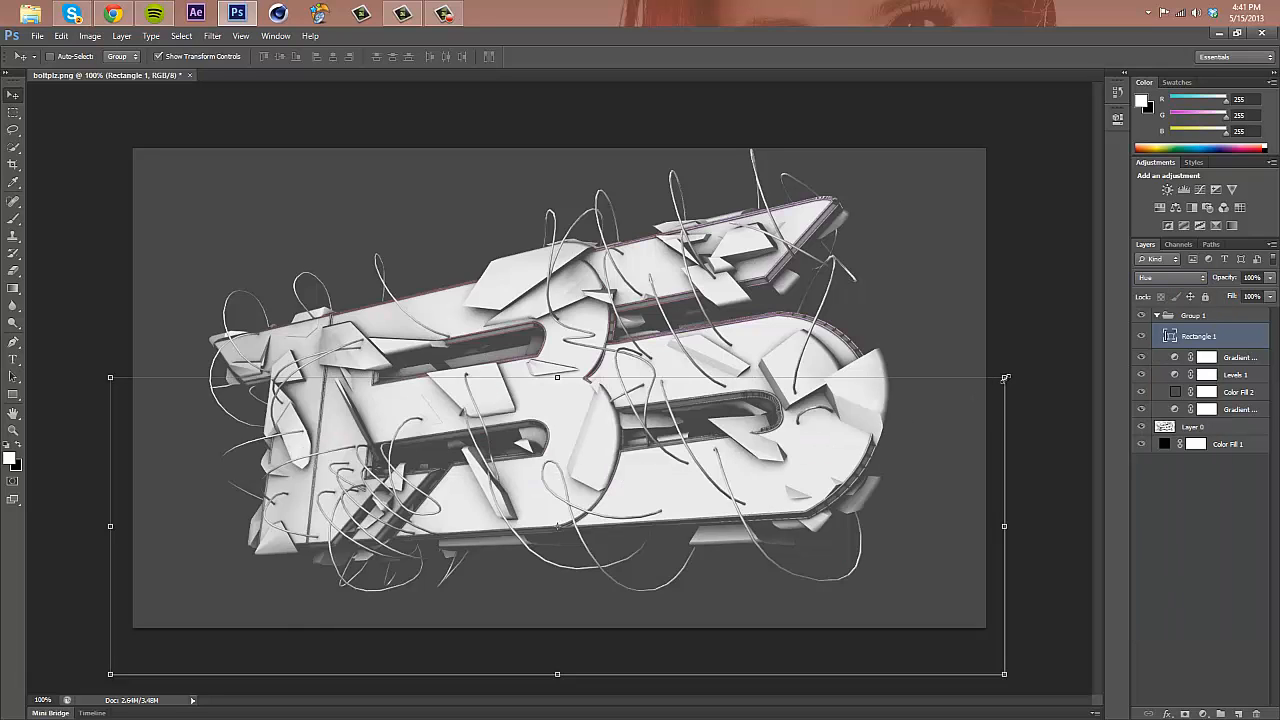
drag(1049, 360, 1039, 330)
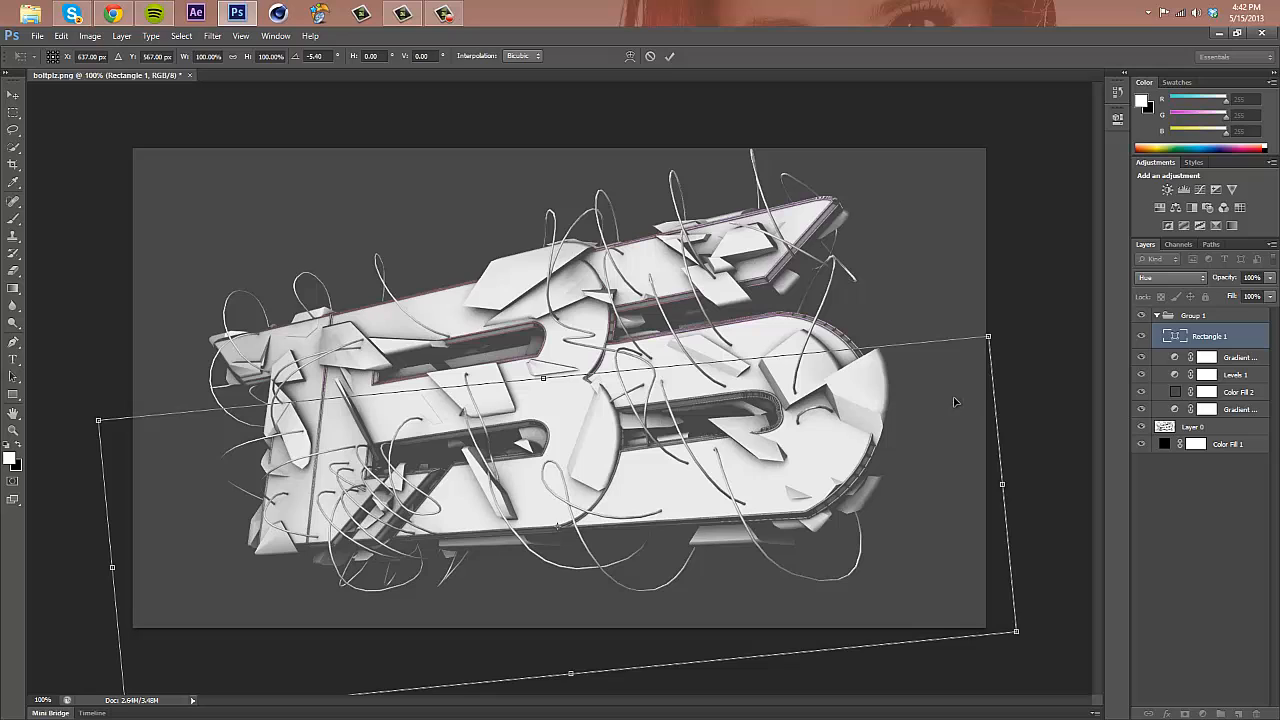
drag(954, 402, 956, 421)
drag(1049, 377, 1058, 371)
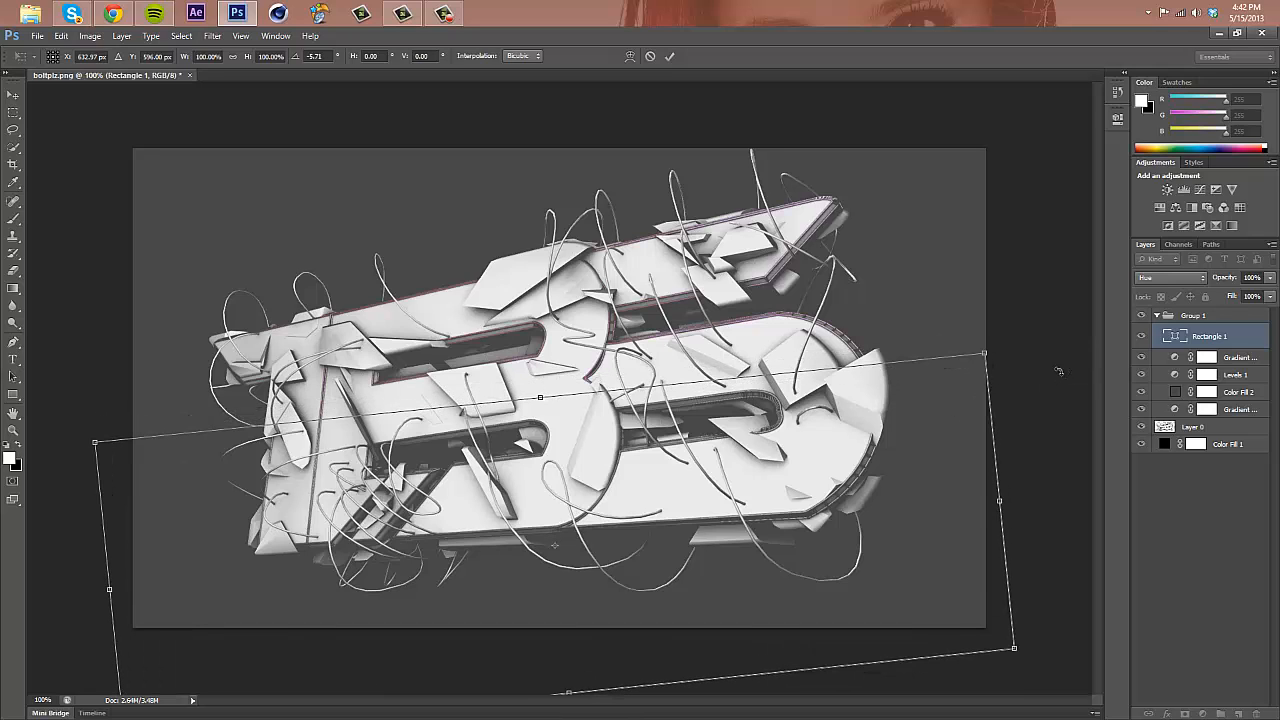
key(Return)
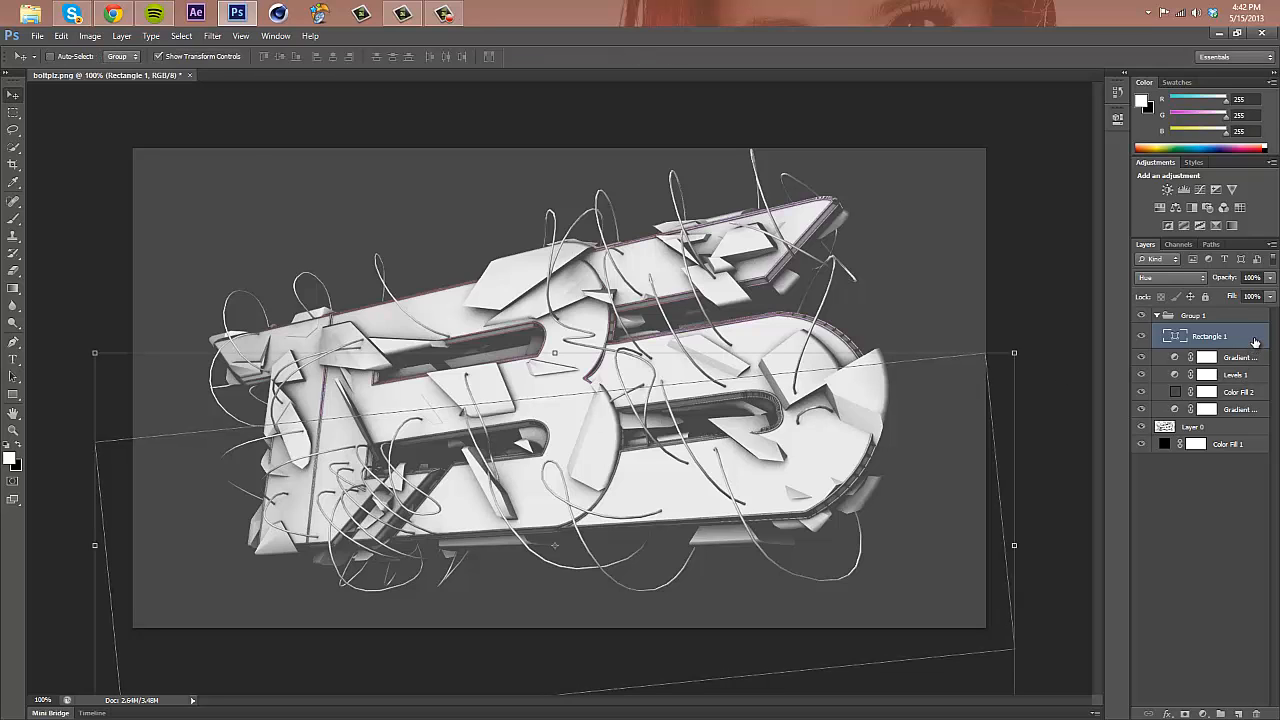
- Add a yellow (#fffc00) Color Overlay with Normal blending and 100% opacity to the rectangle layer
double_click(1225, 418)
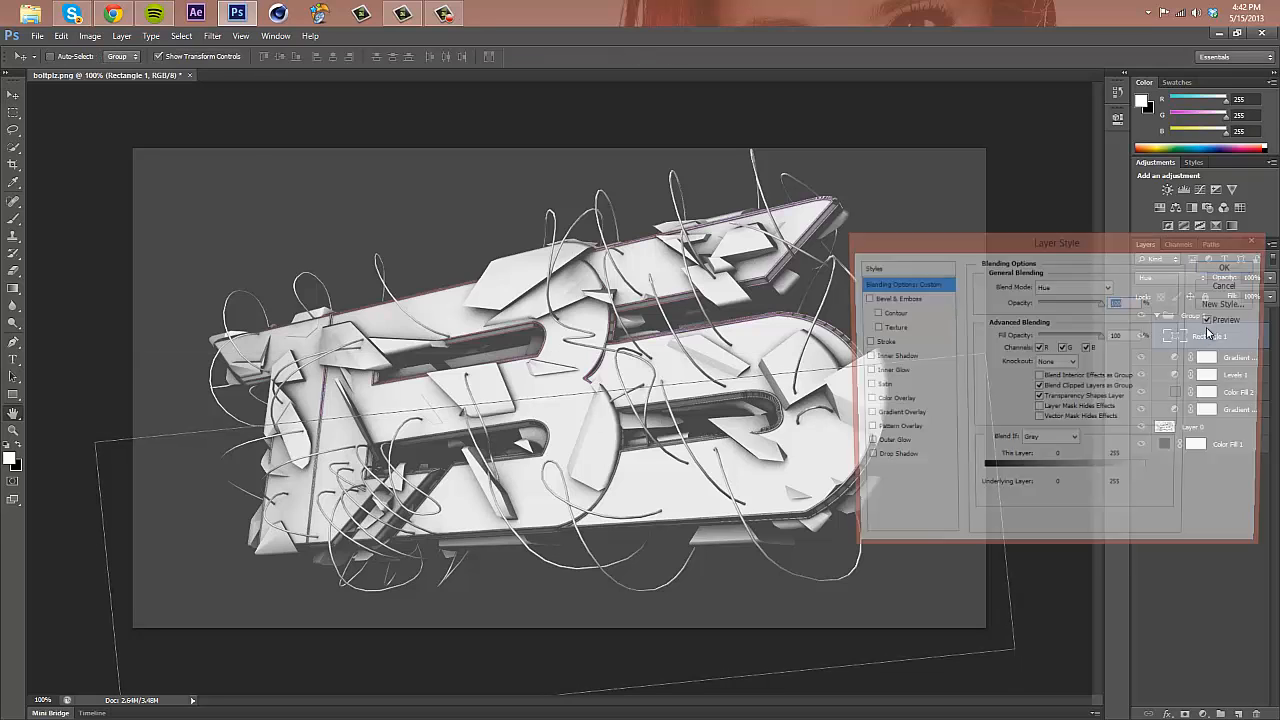
click(916, 404)
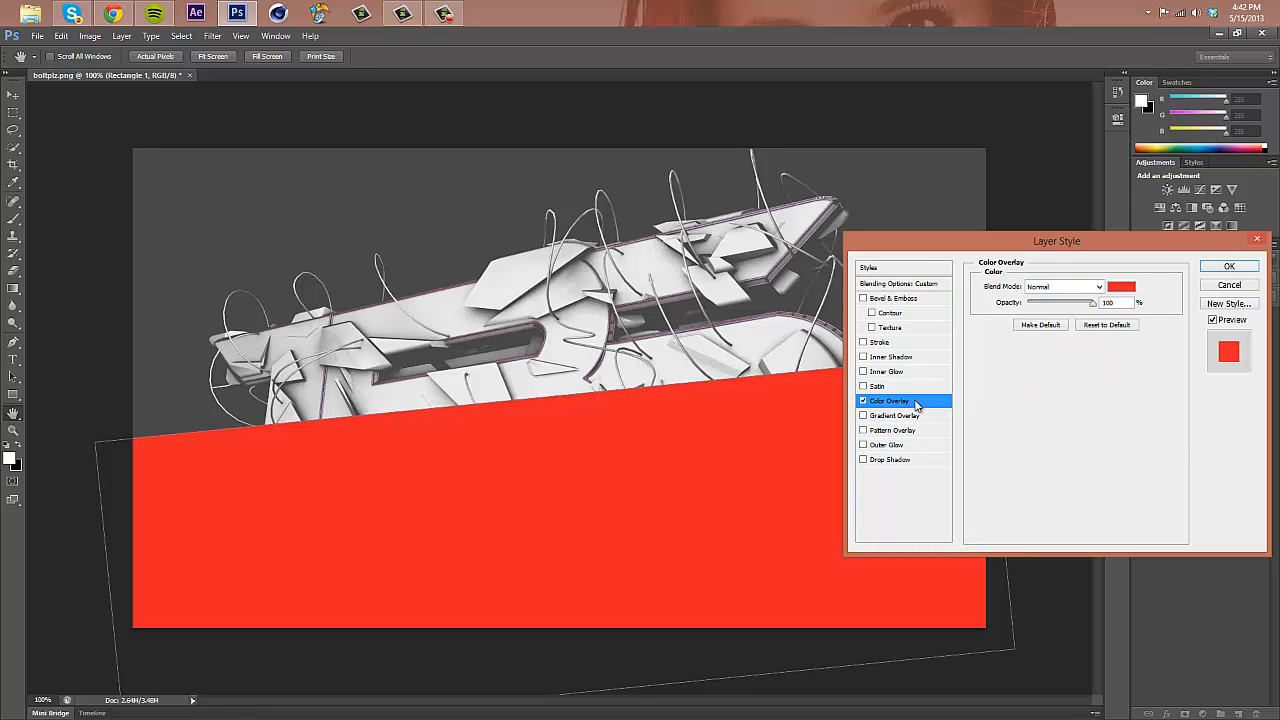
click(1123, 288)
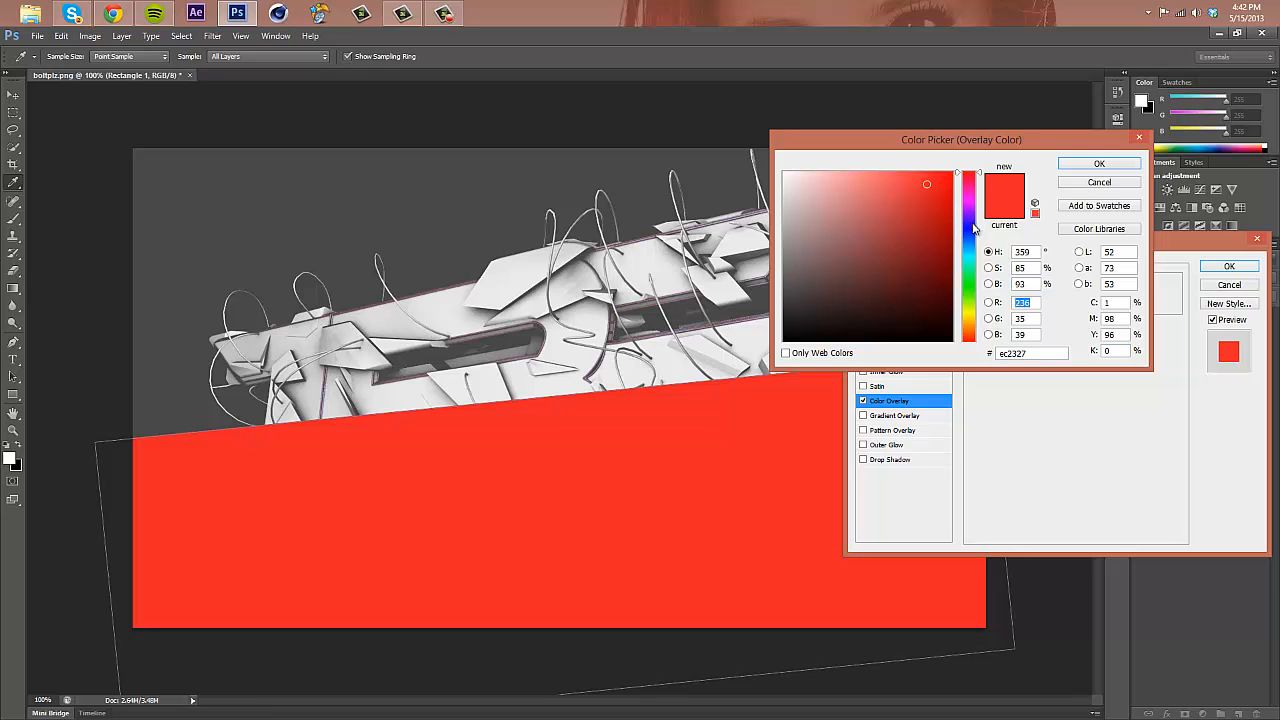
drag(975, 228, 972, 313)
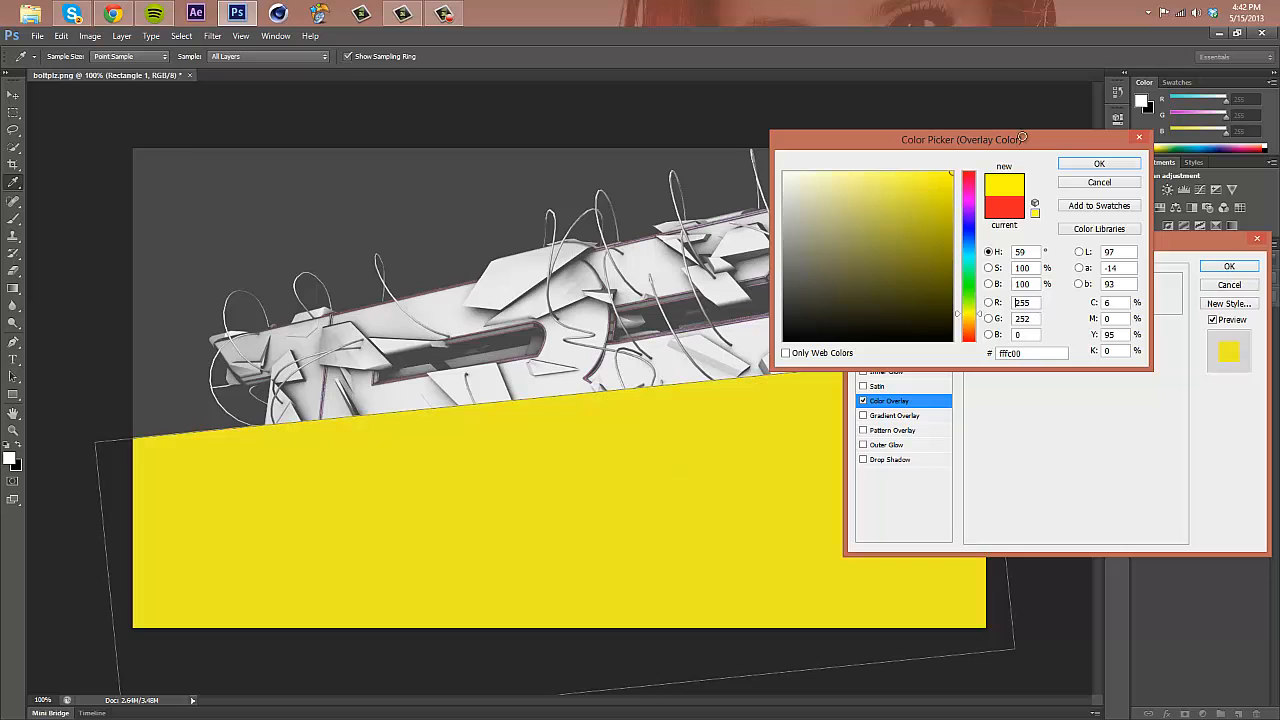
click(1120, 163)
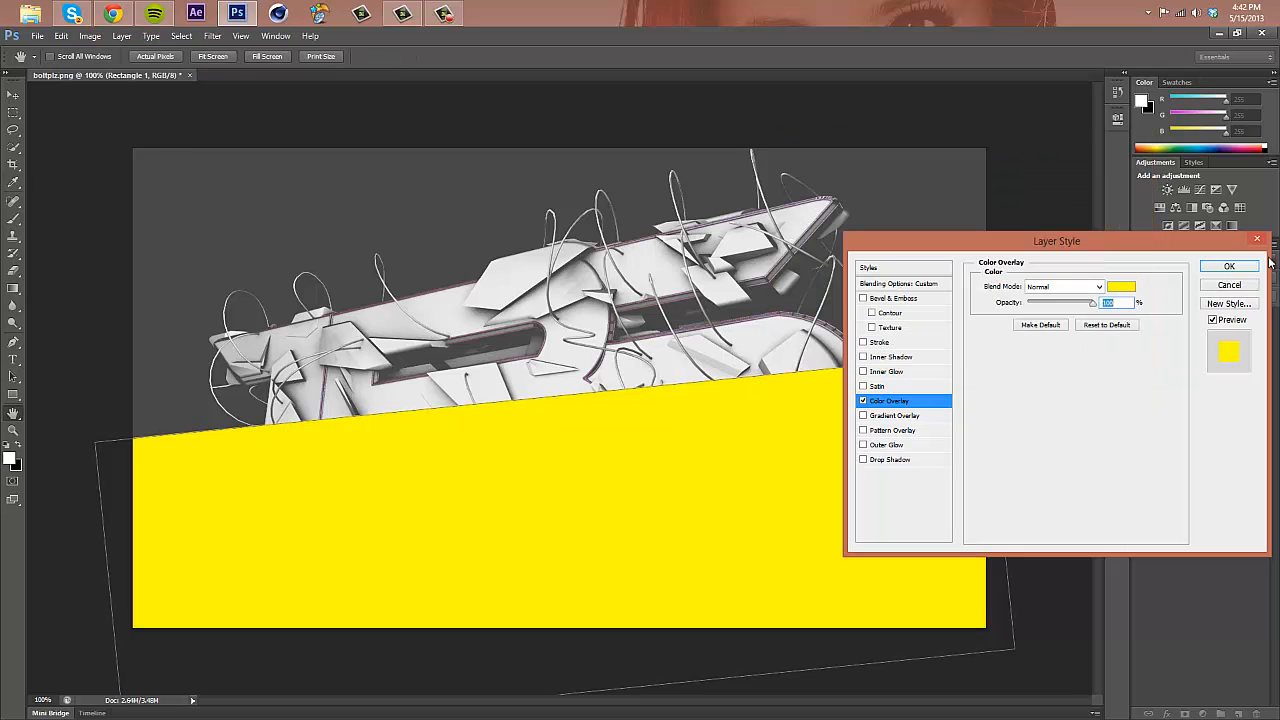
click(1229, 266)
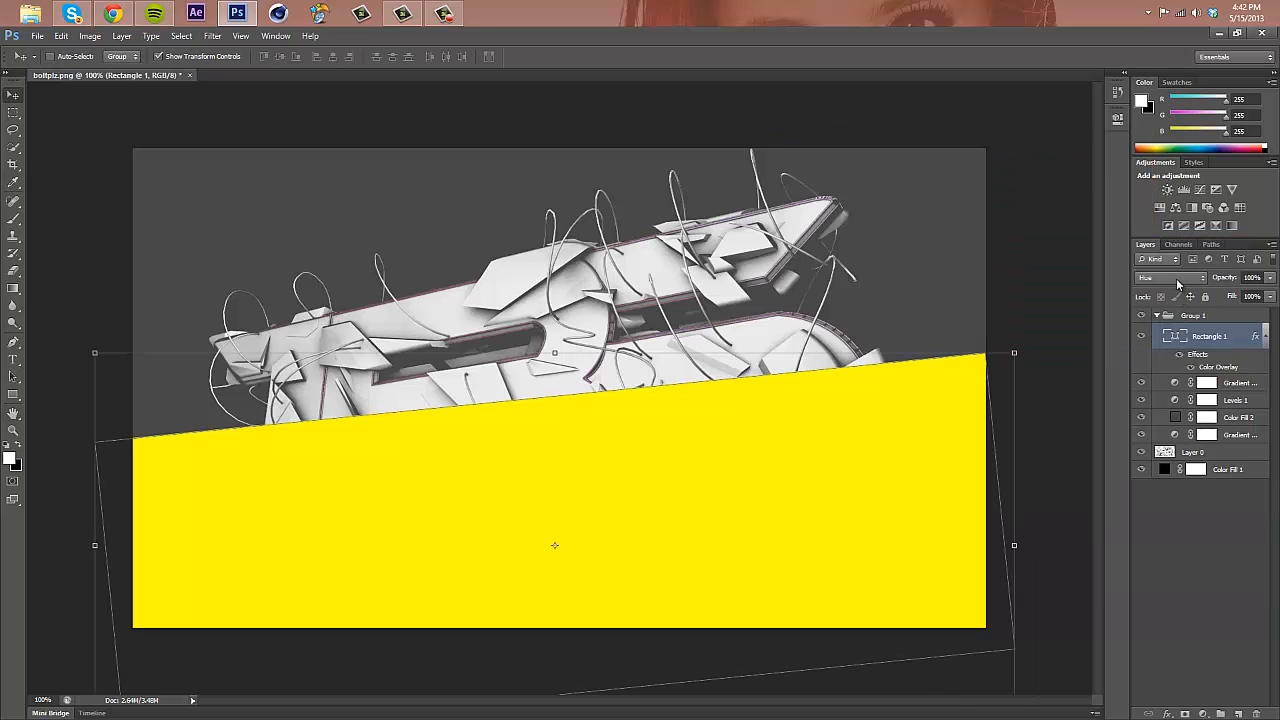
- Try the Normal and Overlay blend modes on the rectangle layer, ending on Hue again
click(1178, 280)
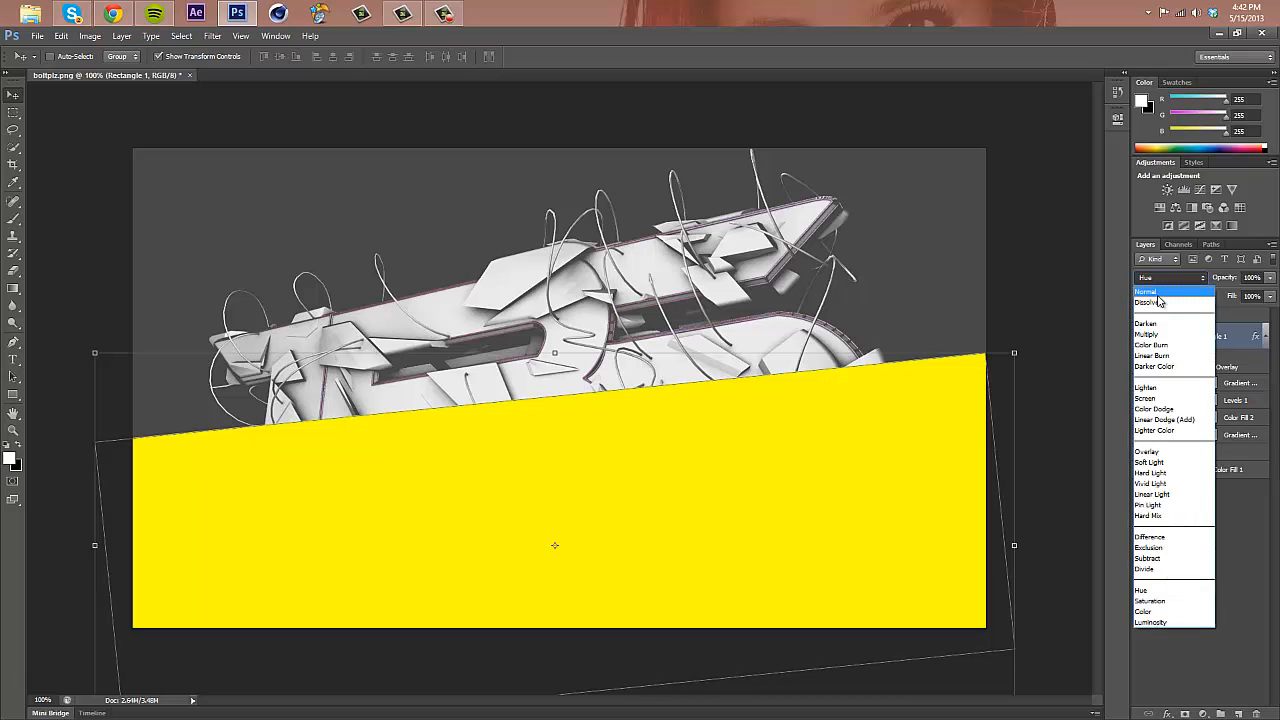
click(1150, 291)
click(1162, 279)
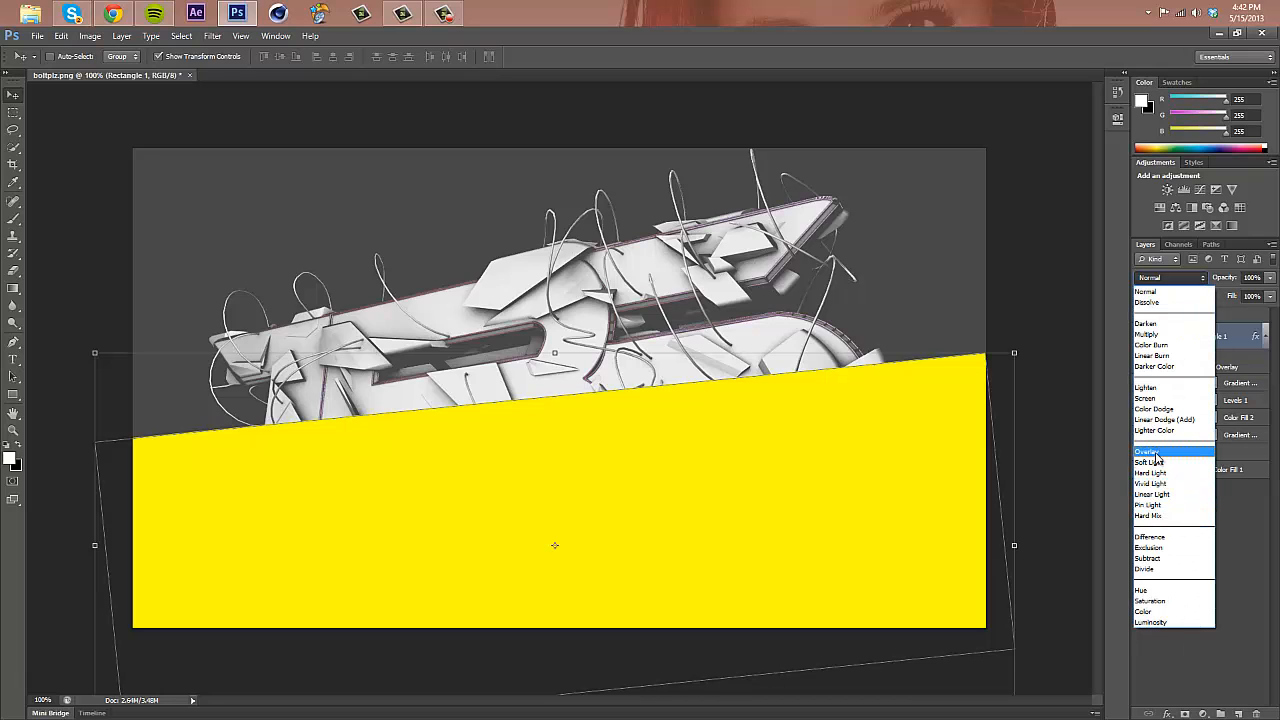
click(1150, 451)
click(1157, 281)
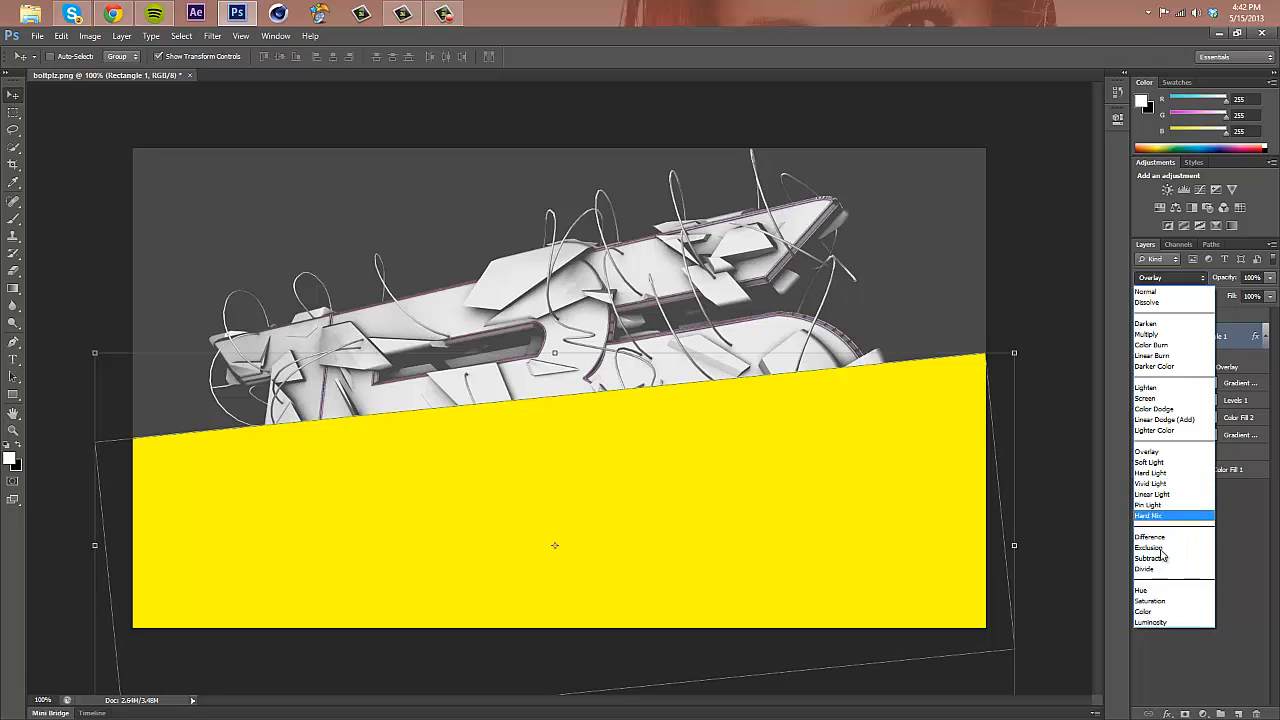
click(1152, 590)
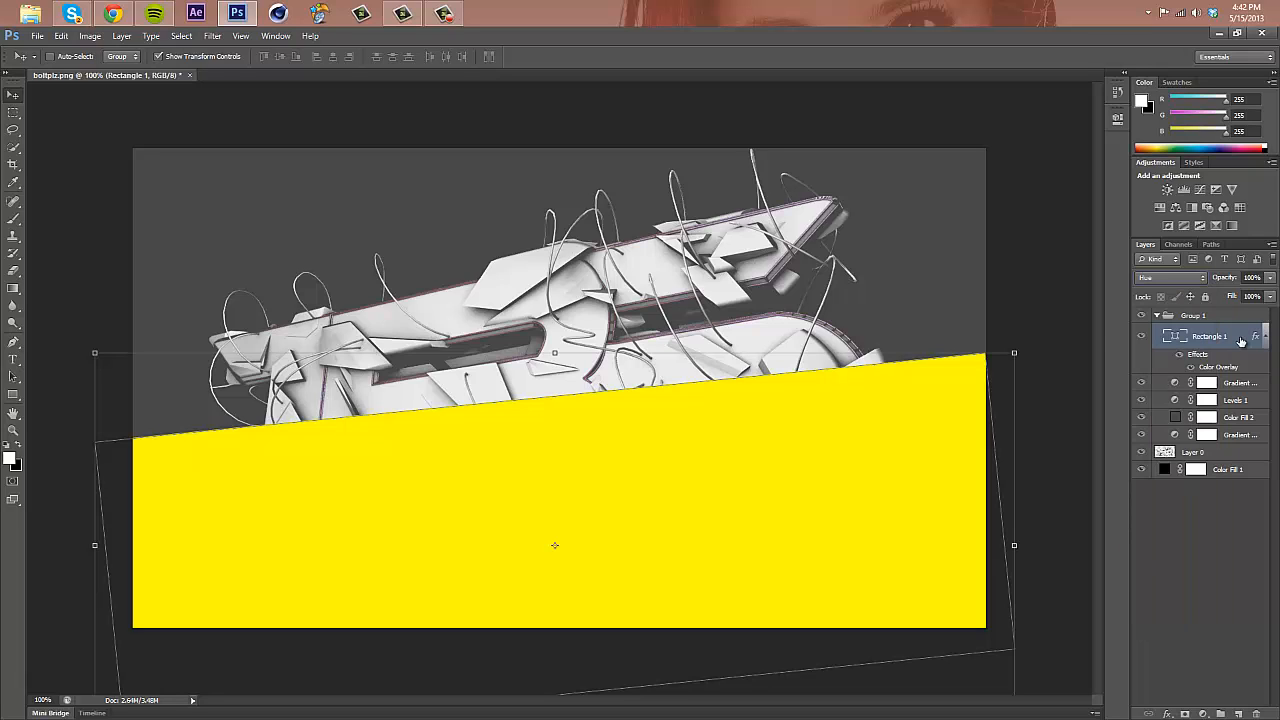
- Collapse the rectangle layer's effects list and delete the Rectangle 1 layer
click(1266, 334)
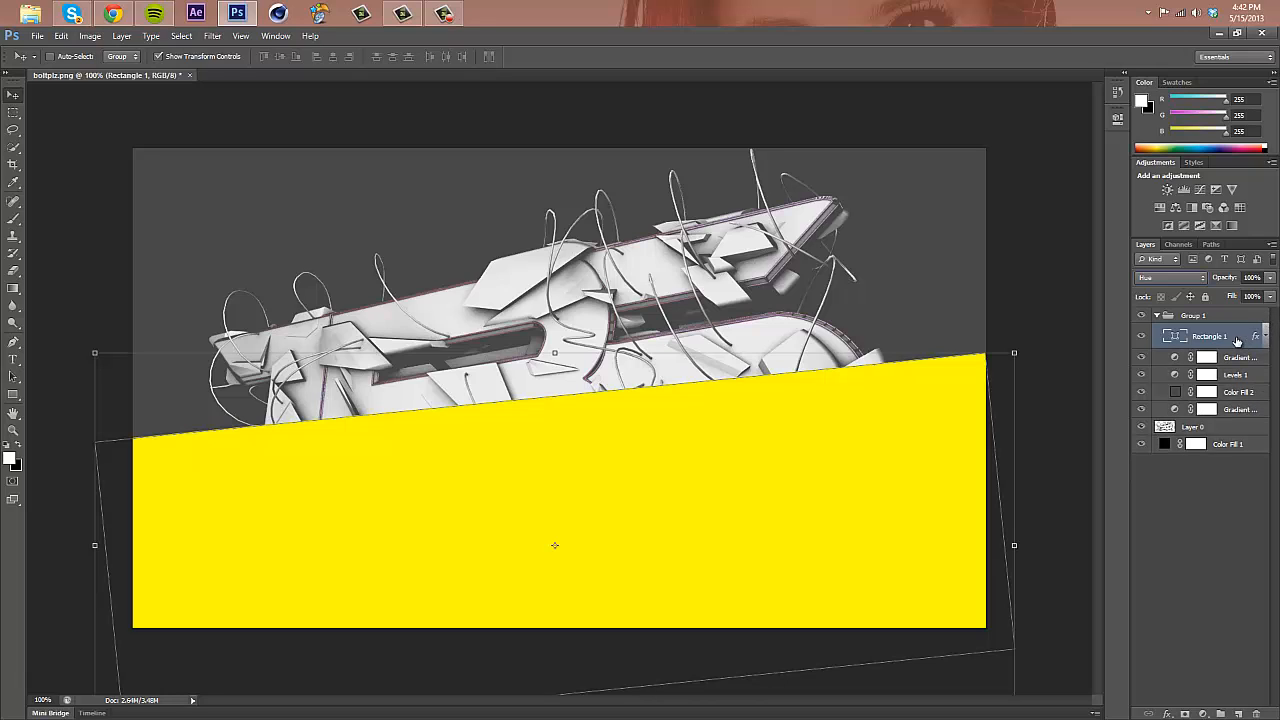
click(1256, 713)
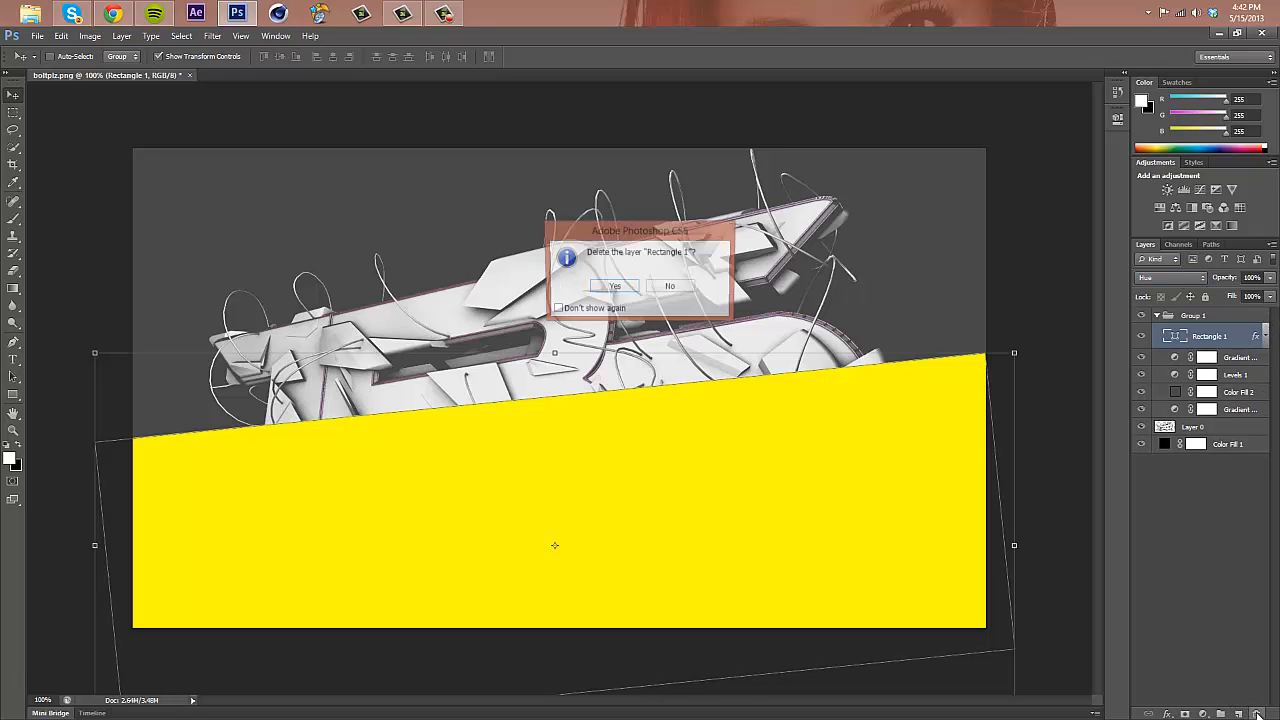
click(613, 287)
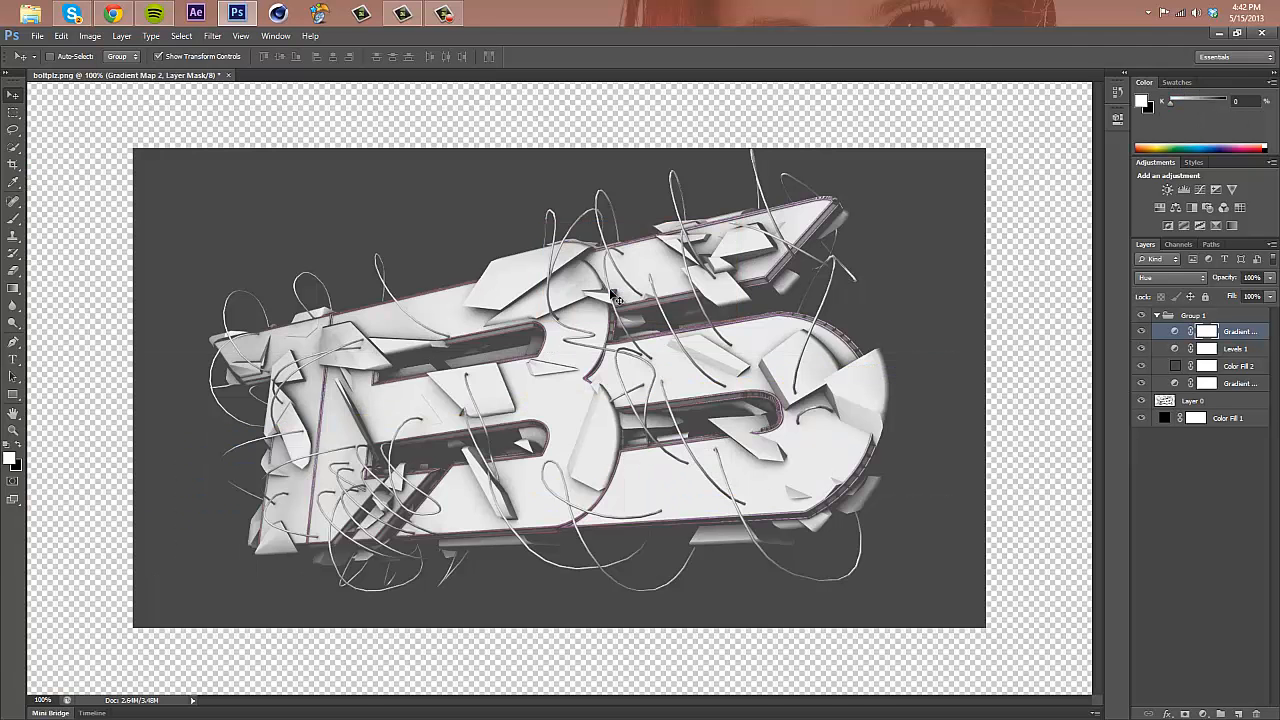
- Add a new empty layer at the top of Group 1 and set the foreground colour to bright green (#60ff00)
click(1238, 713)
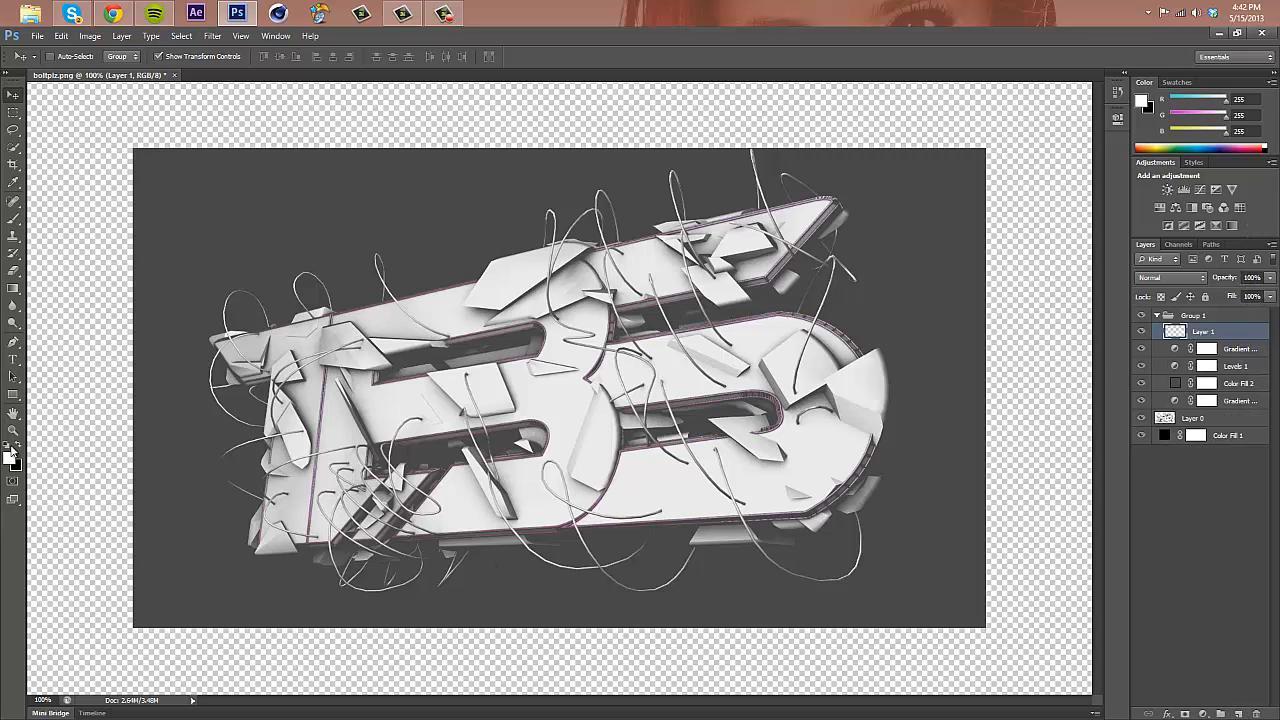
click(12, 452)
drag(975, 251, 1011, 158)
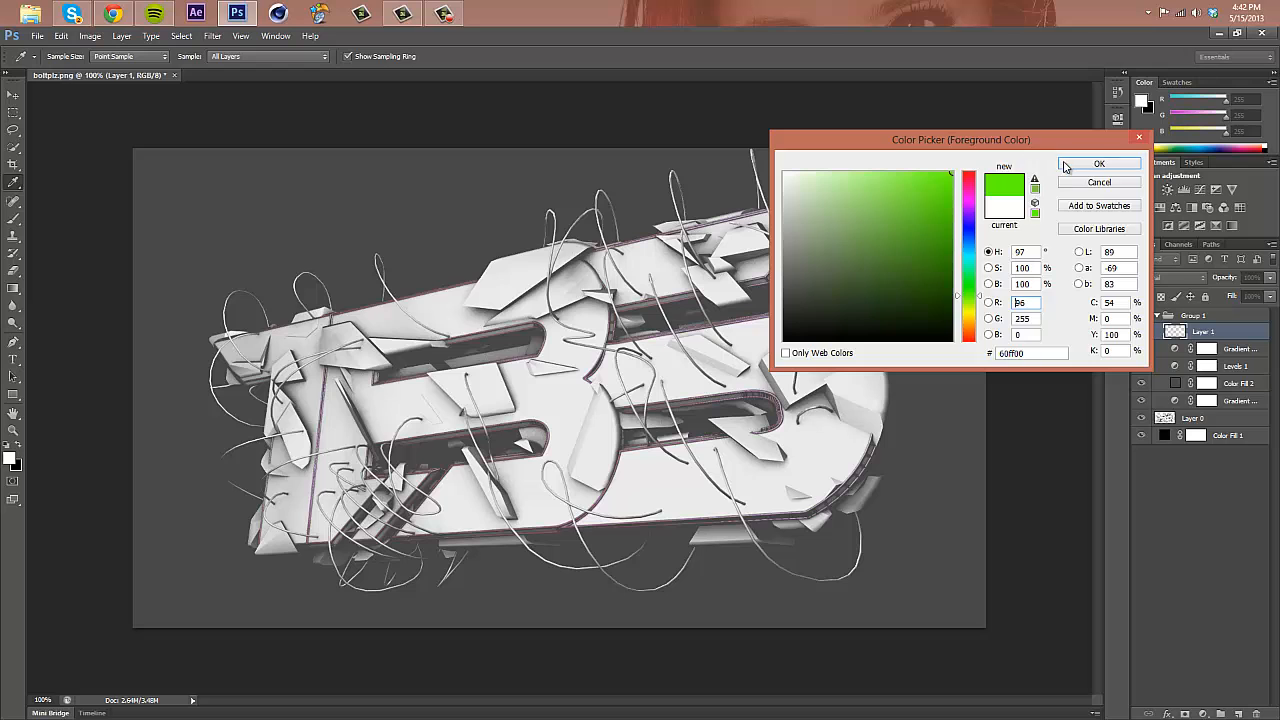
click(1097, 164)
- Brush solid green over the lower part of the text on the new layer and set its blend mode to Hue
click(13, 270)
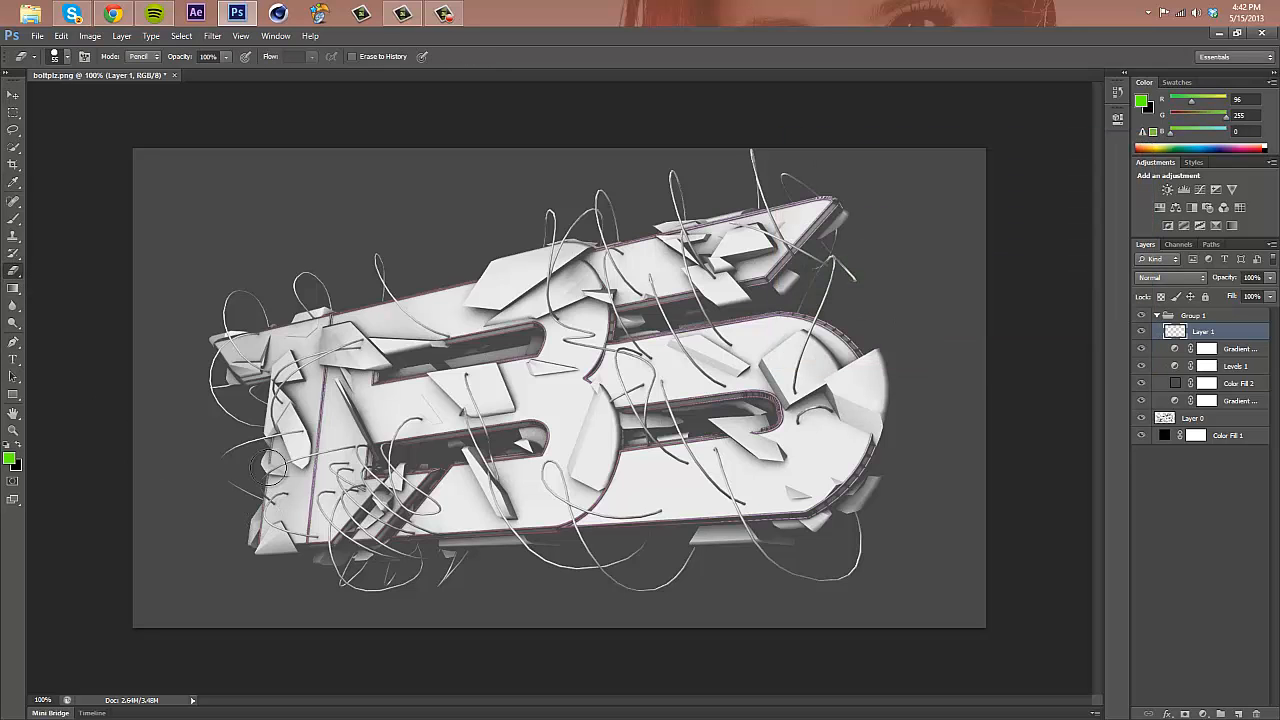
click(449, 440)
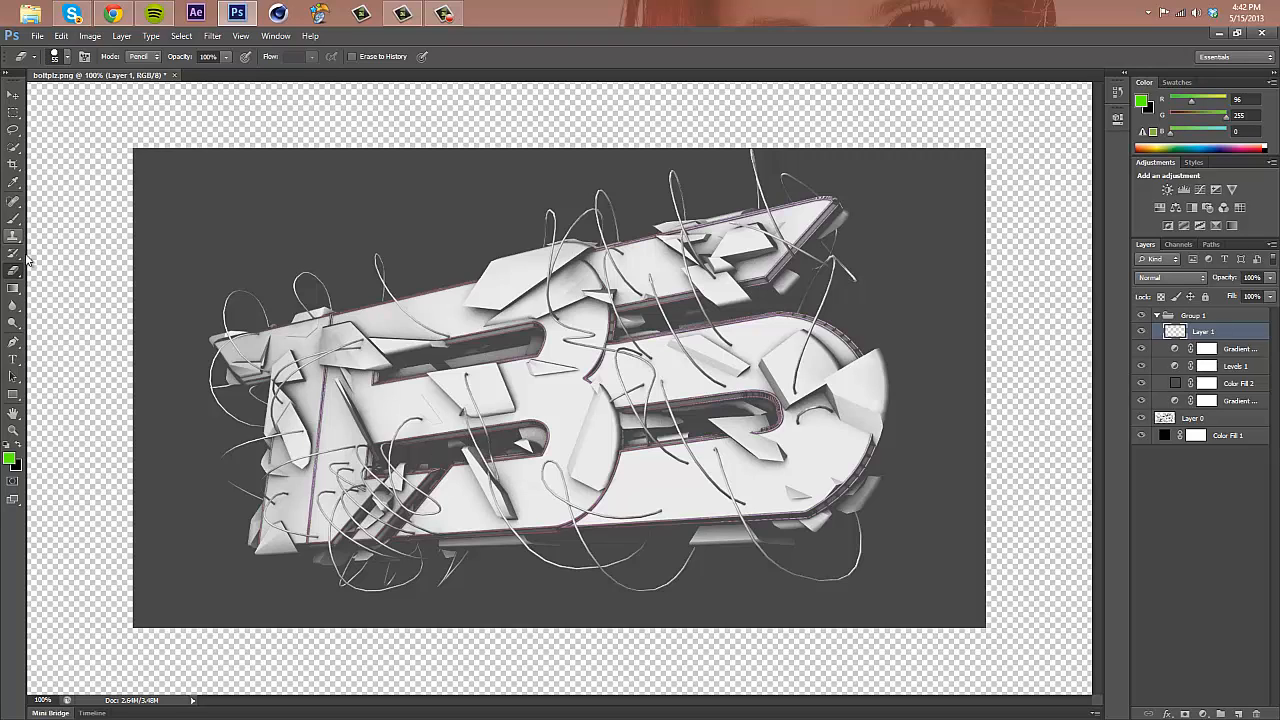
click(13, 218)
mouse_move(232, 448)
mouse_down()
mouse_move(357, 449)
mouse_move(529, 406)
mouse_move(770, 375)
mouse_up()
mouse_move(866, 372)
mouse_down()
mouse_move(875, 413)
mouse_move(856, 483)
mouse_move(821, 502)
mouse_move(339, 516)
mouse_move(251, 499)
mouse_move(277, 479)
mouse_move(584, 452)
mouse_move(844, 392)
mouse_move(798, 475)
mouse_move(741, 457)
mouse_move(657, 466)
mouse_move(808, 451)
mouse_move(850, 513)
mouse_move(817, 574)
mouse_move(833, 547)
mouse_move(714, 550)
mouse_move(727, 536)
mouse_move(603, 554)
mouse_move(694, 565)
mouse_move(405, 539)
mouse_move(630, 552)
mouse_move(380, 578)
mouse_move(245, 559)
mouse_move(411, 553)
mouse_up()
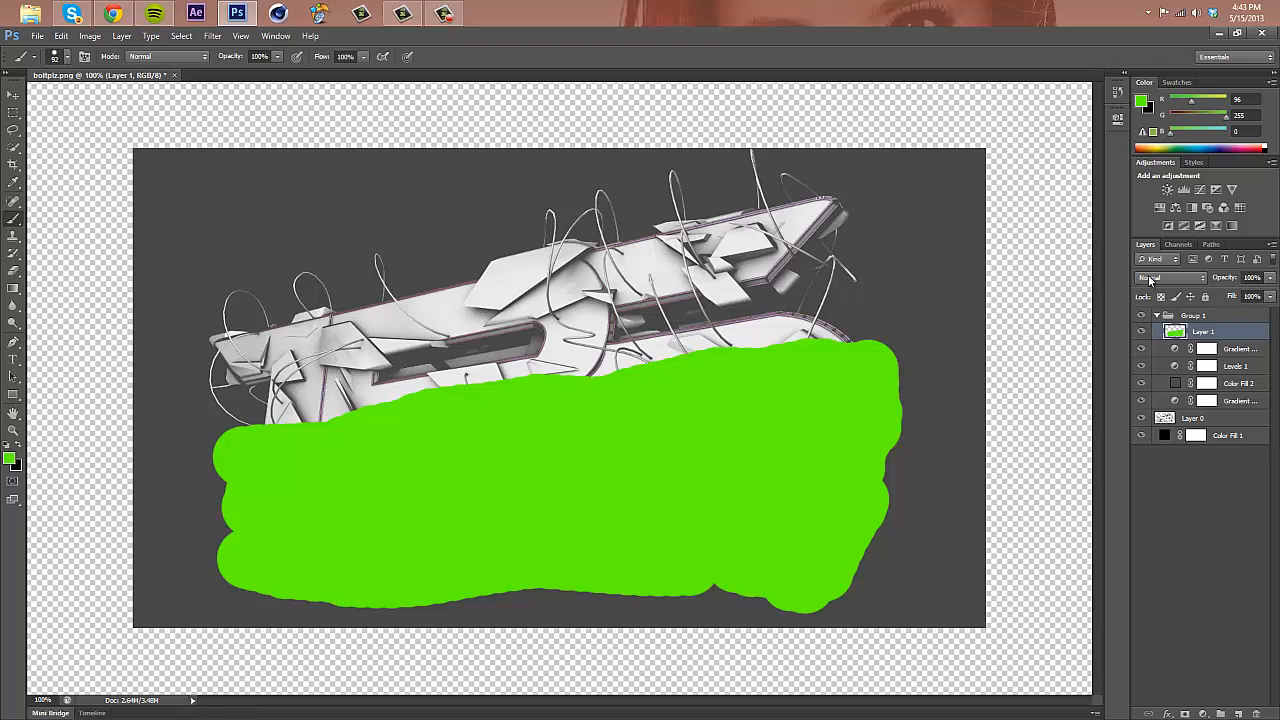
click(1170, 277)
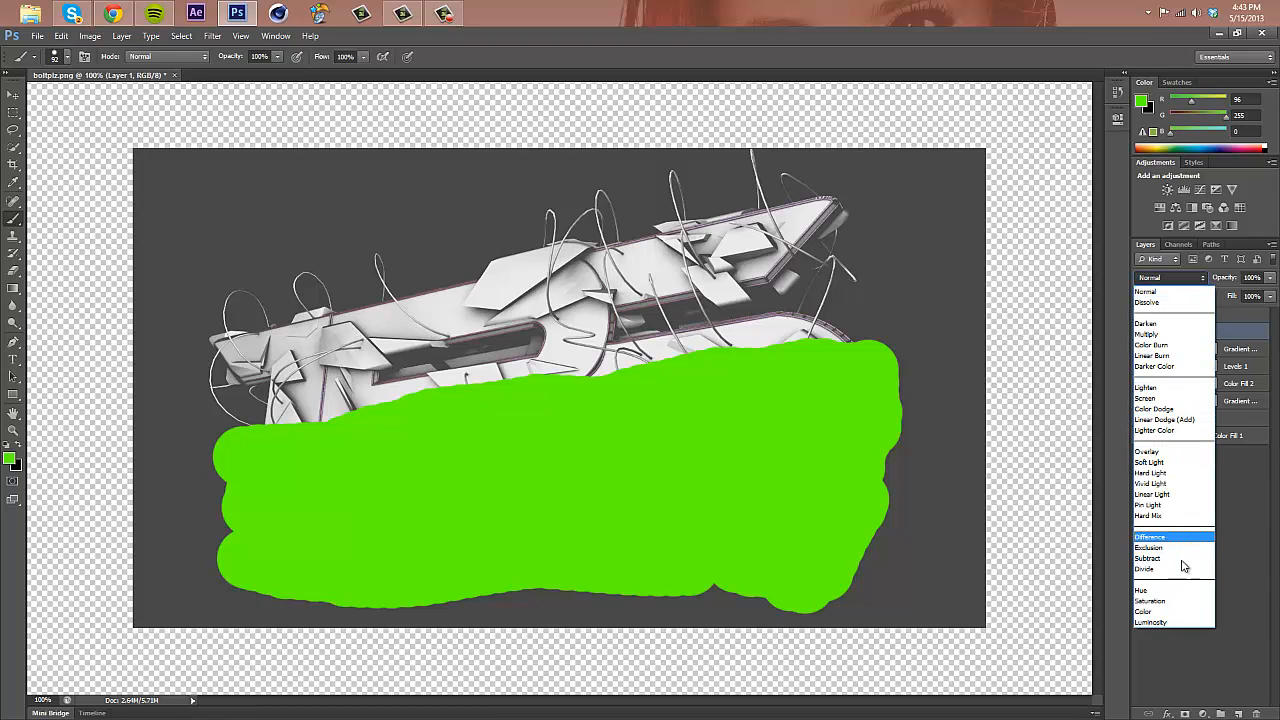
click(1177, 591)
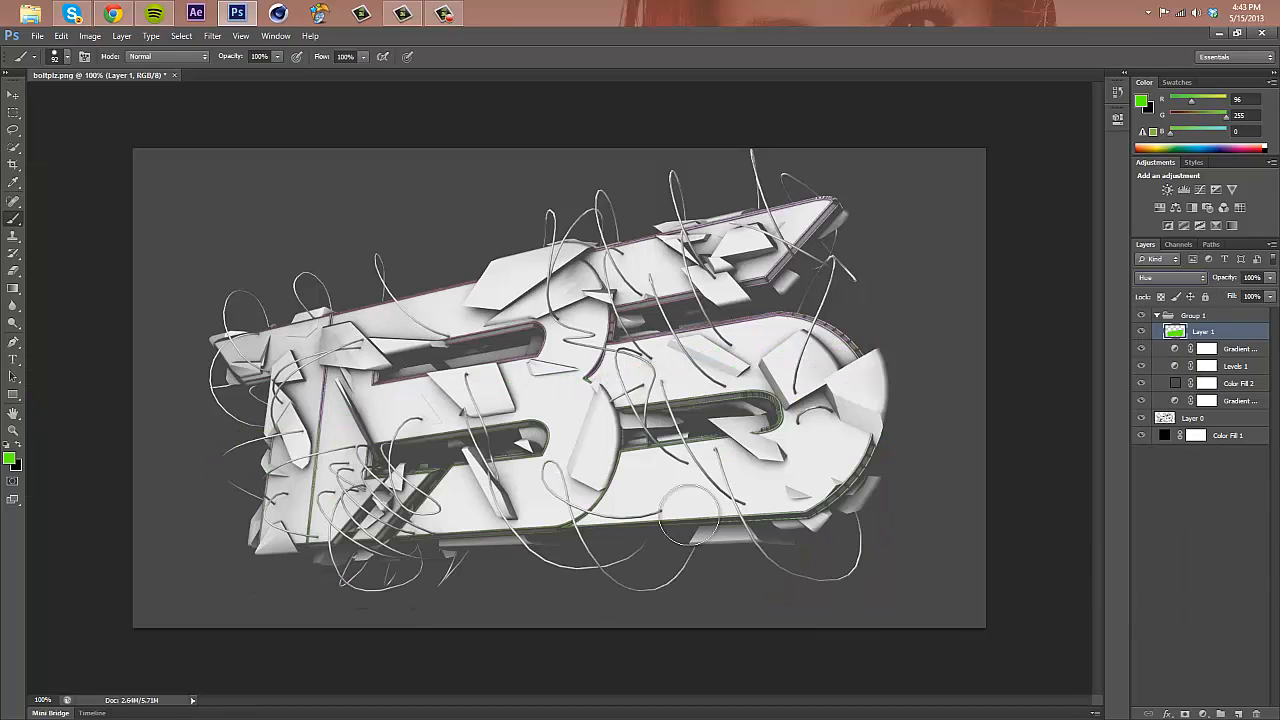
- Stretch the green paint layer past both sides and the lower edge of the canvas, to about 152% width and 102.4% height, lowering its upper edge
click(12, 95)
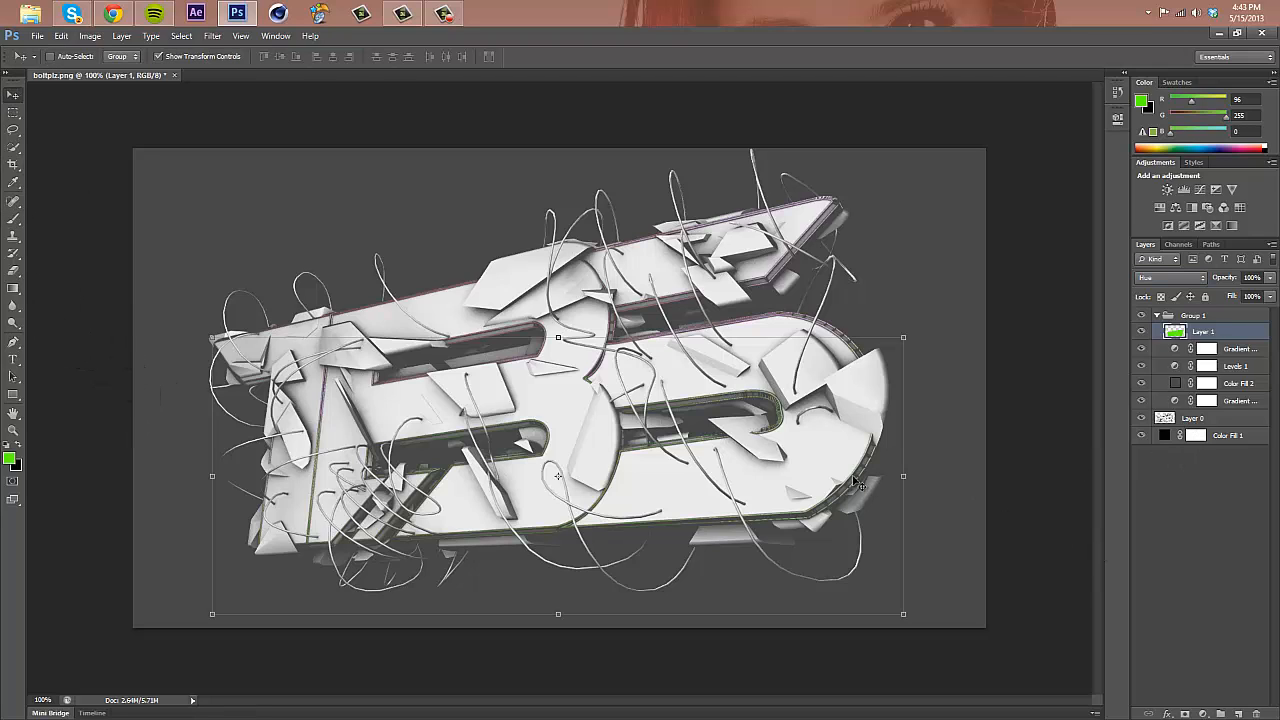
drag(905, 476, 1101, 488)
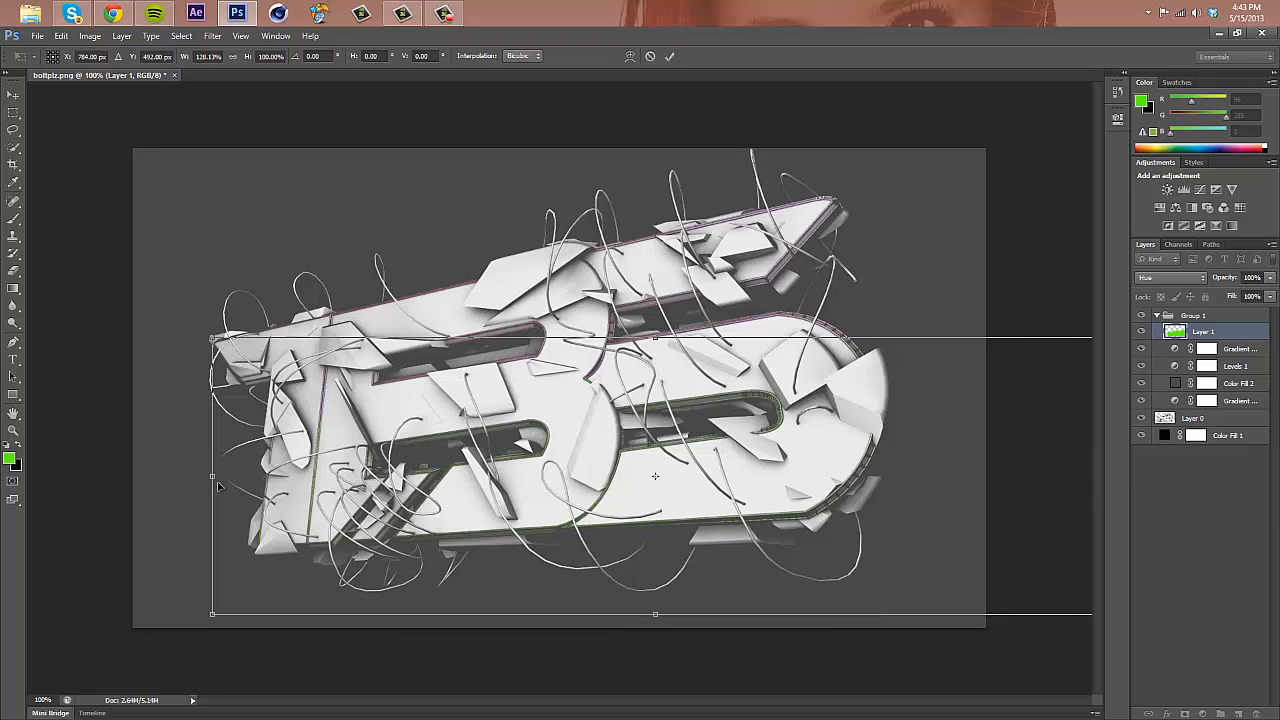
drag(212, 477, 47, 477)
drag(573, 615, 573, 653)
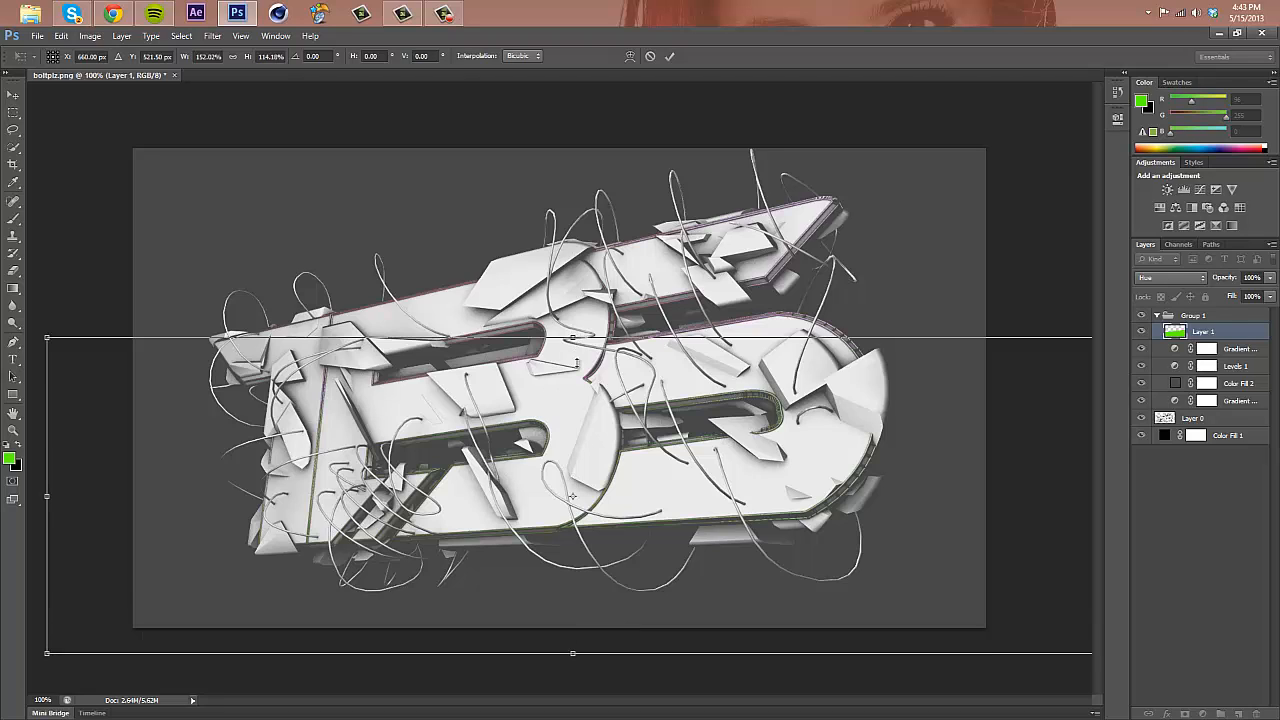
drag(573, 338, 573, 370)
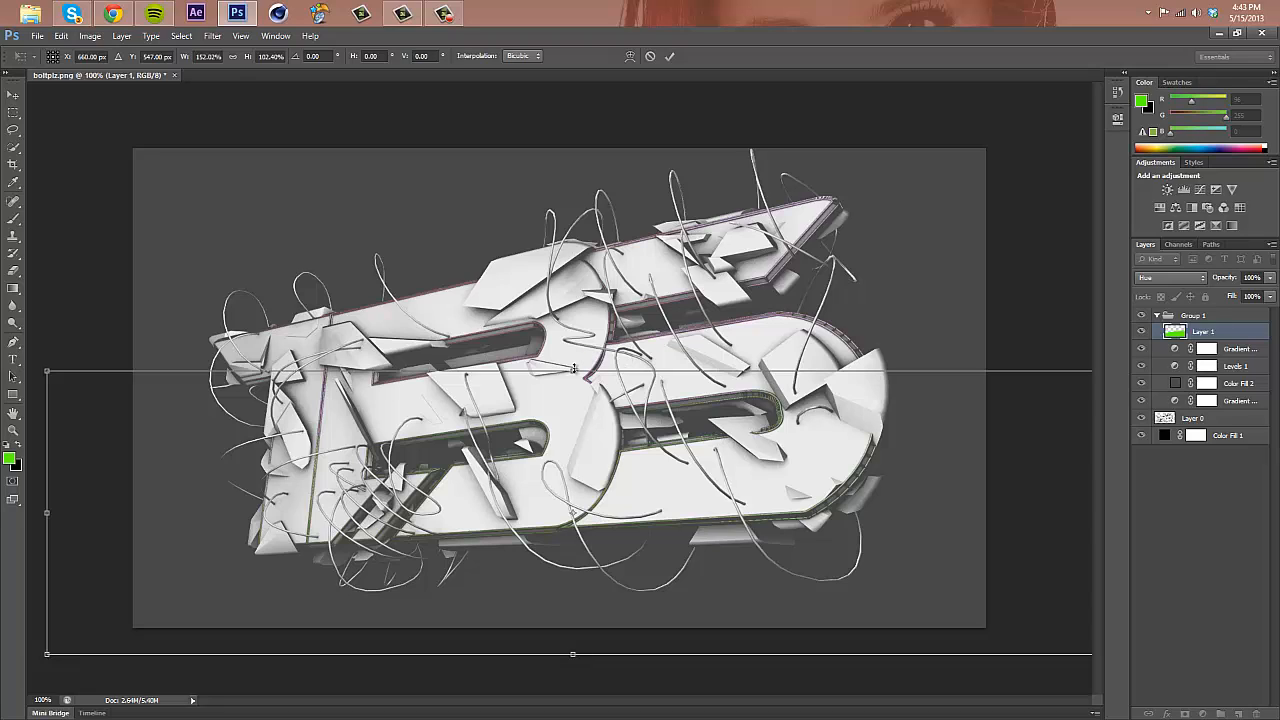
key(Return)
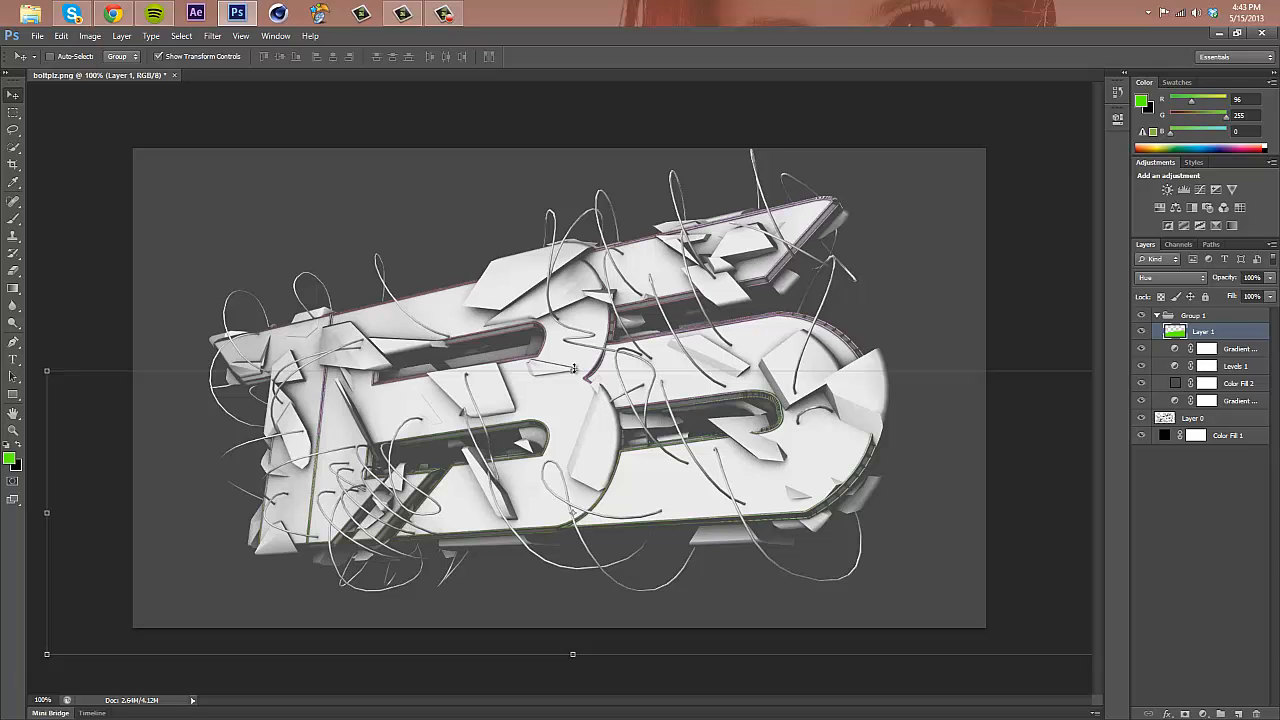
- Collapse Group 1 and open the file 2013 template luca from the PSDs folder inside Graphics on the Desktop
click(1232, 521)
click(1157, 316)
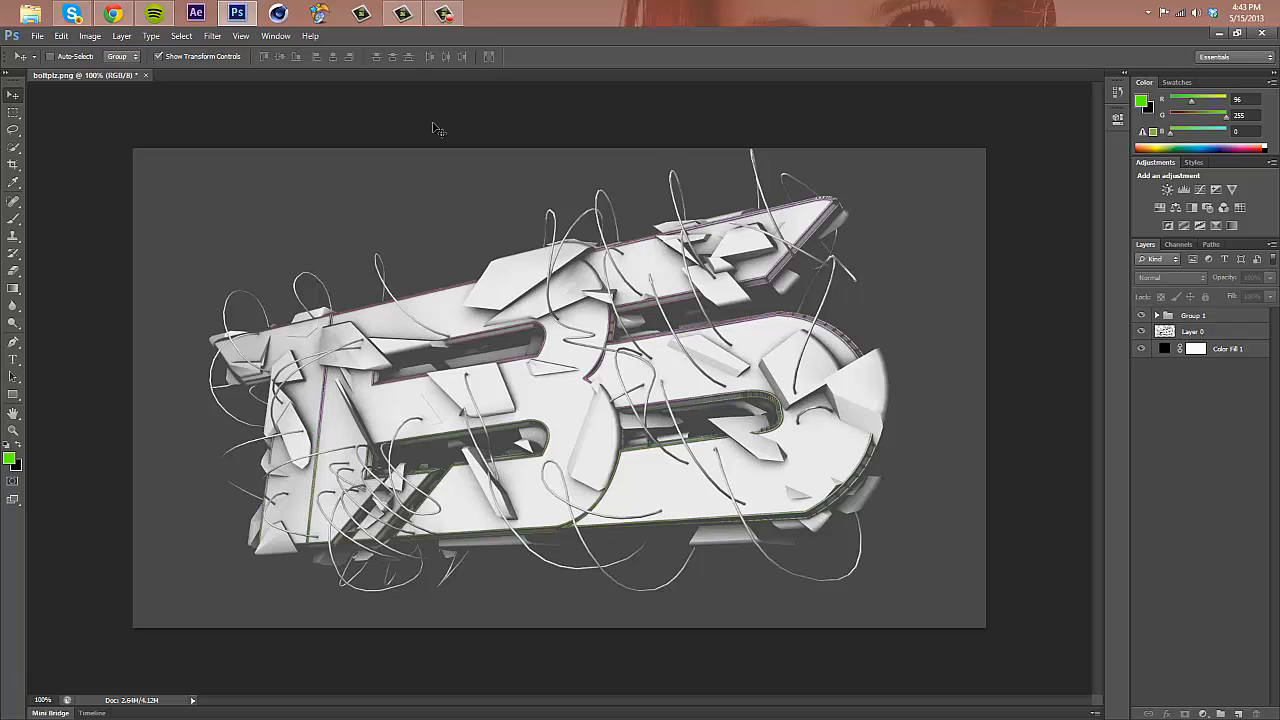
click(37, 36)
click(55, 61)
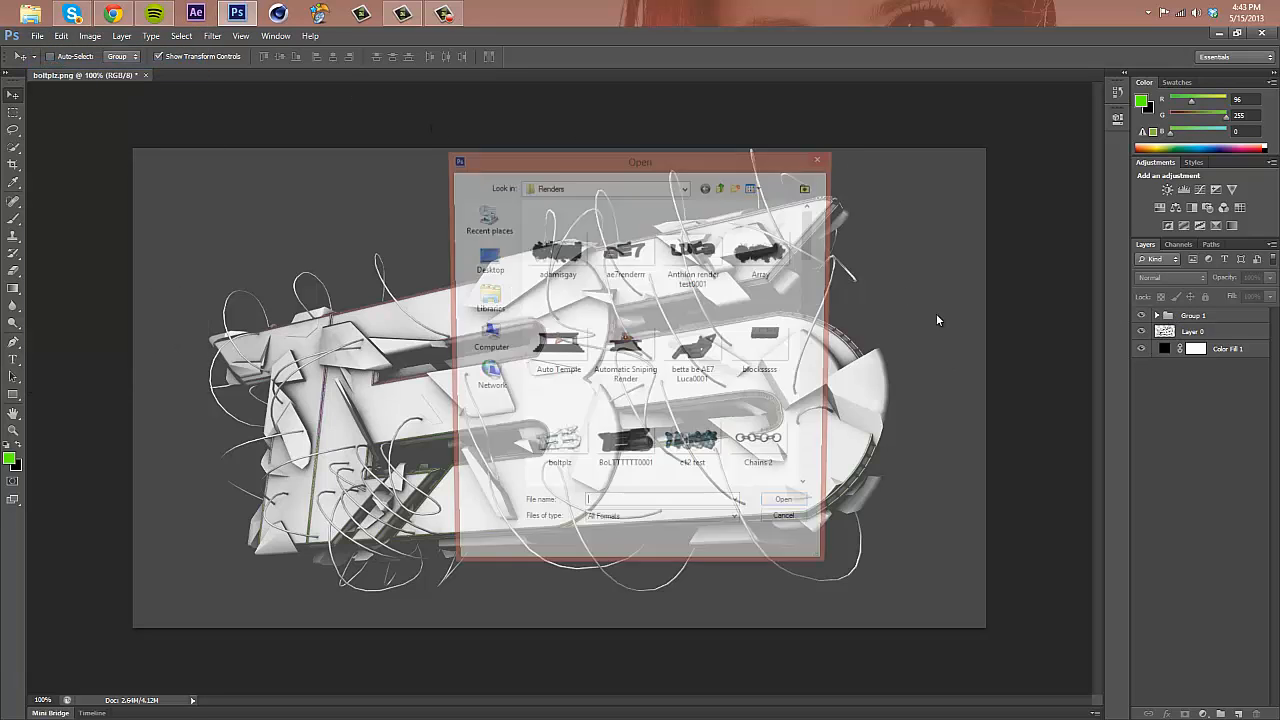
click(486, 258)
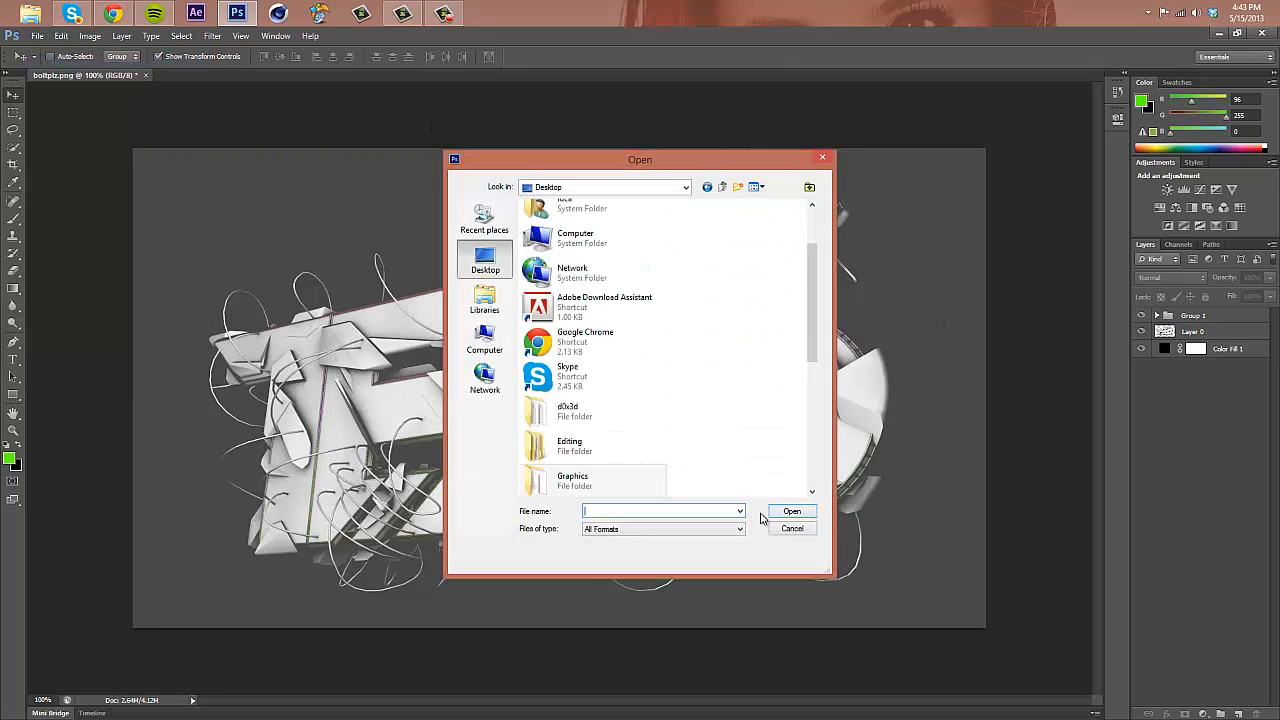
double_click(591, 482)
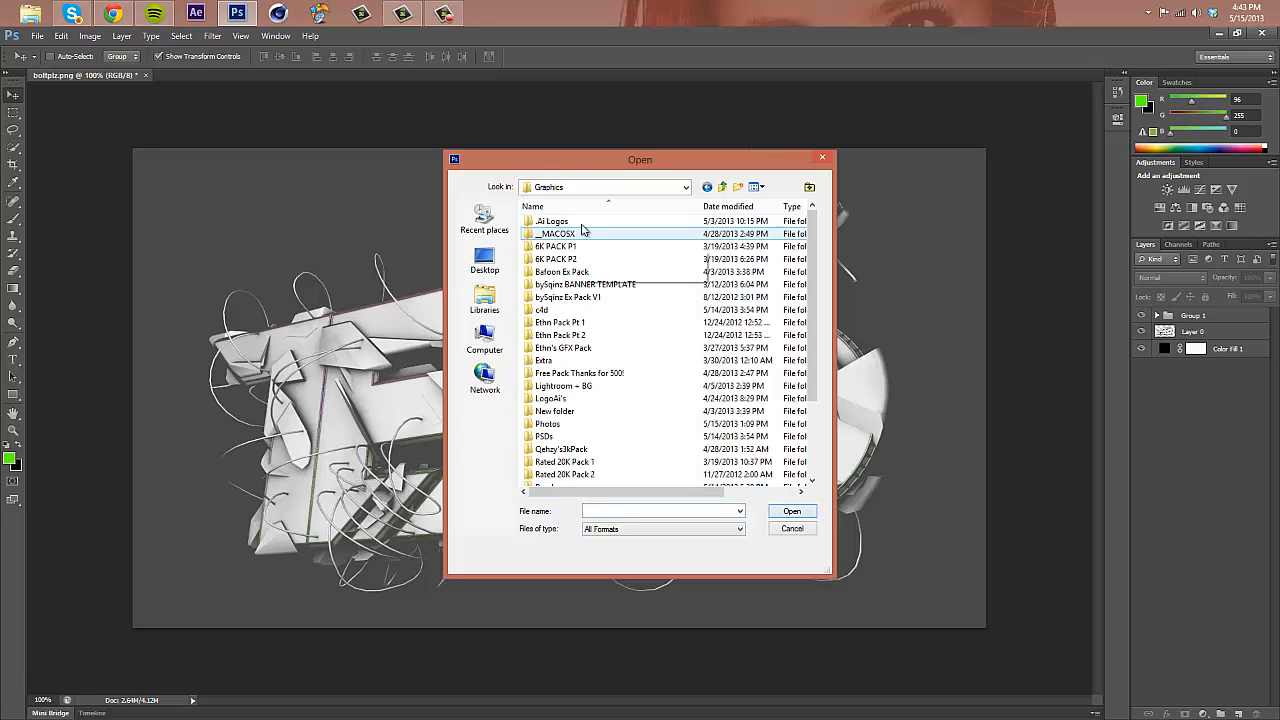
double_click(584, 436)
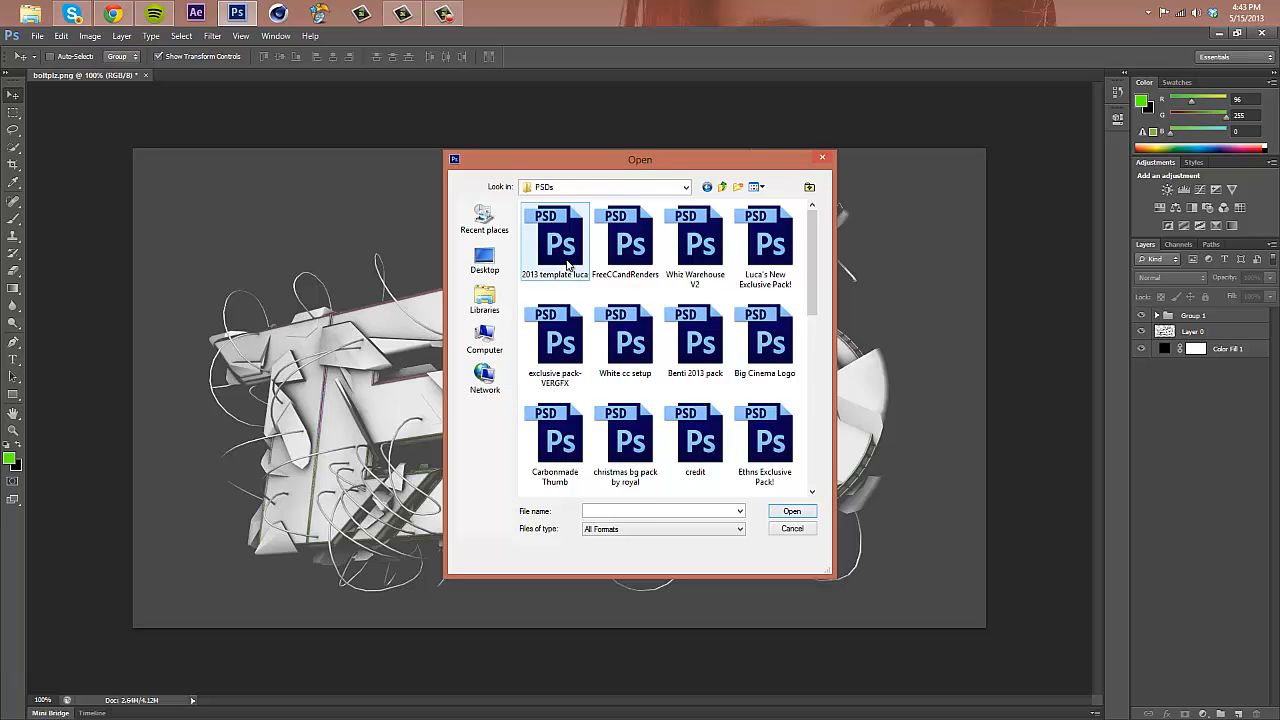
double_click(566, 262)
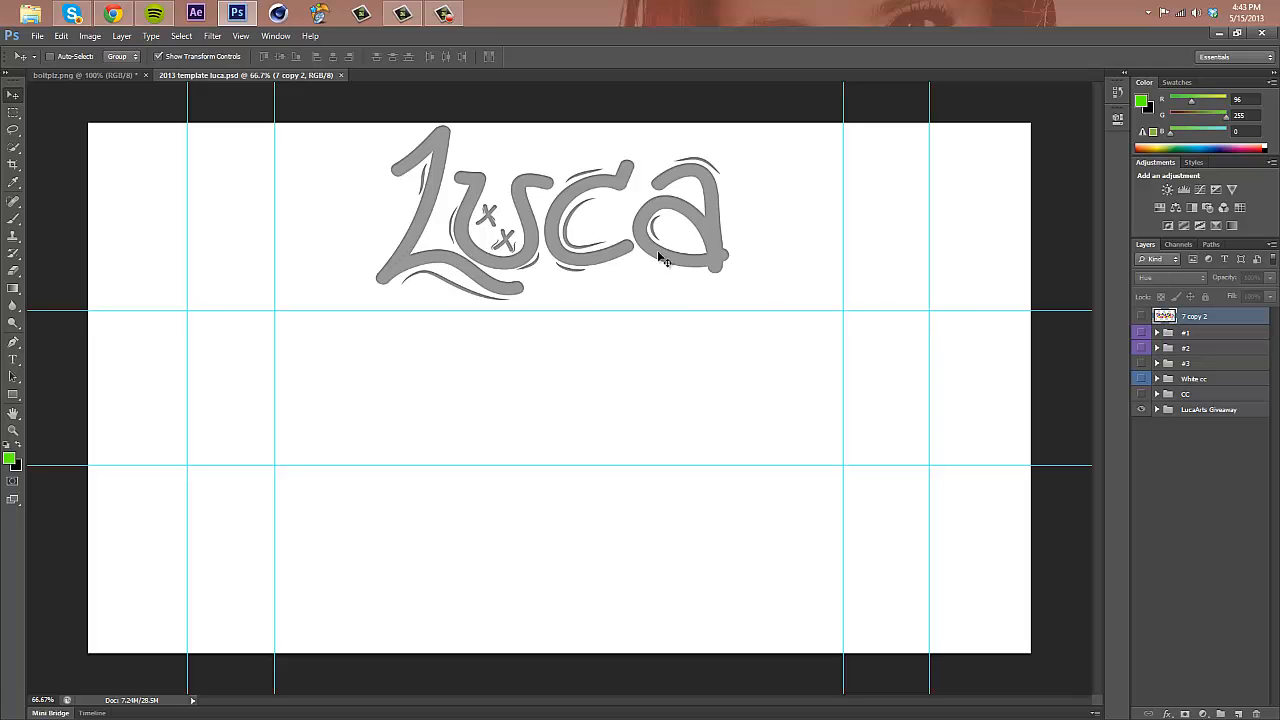
- Copy the text render layer (Layer 0) from boltplz.png into the 2013 template luca document
click(62, 75)
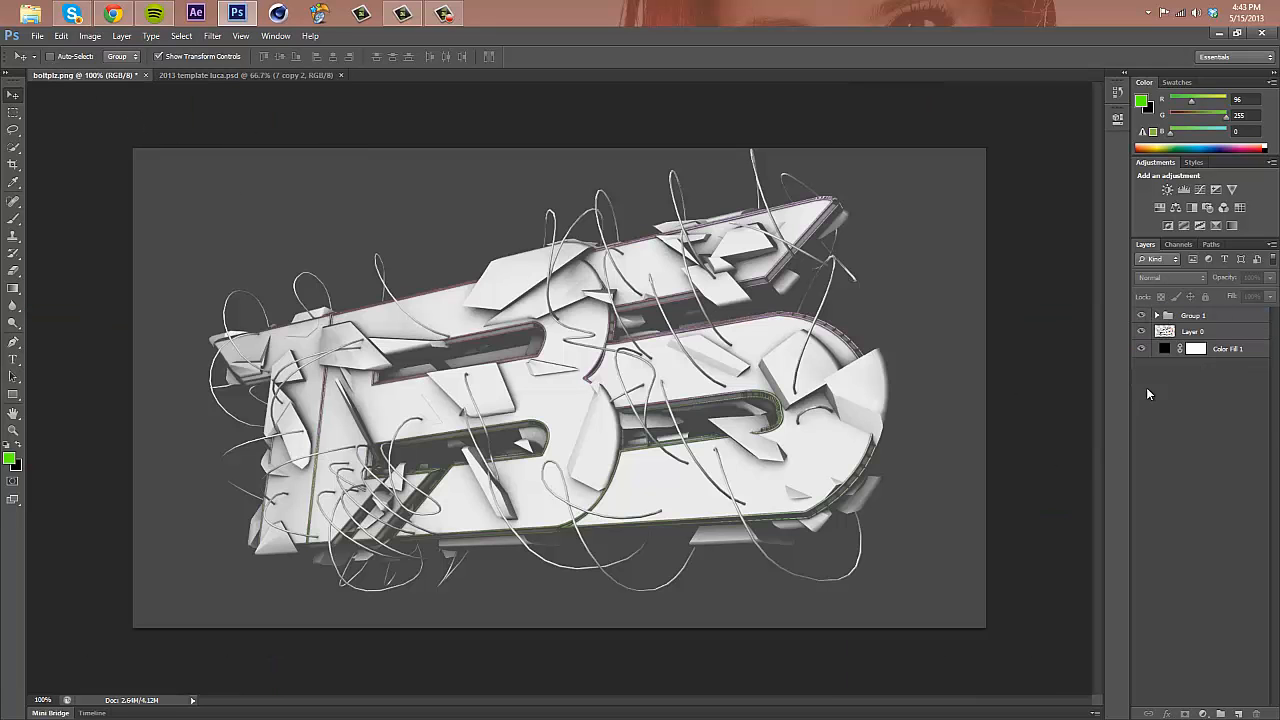
click(1185, 333)
mouse_move(657, 482)
mouse_down()
mouse_move(650, 430)
mouse_move(262, 92)
mouse_move(116, 60)
mouse_move(200, 77)
mouse_move(551, 429)
mouse_move(574, 411)
mouse_move(686, 480)
mouse_move(672, 469)
mouse_up()
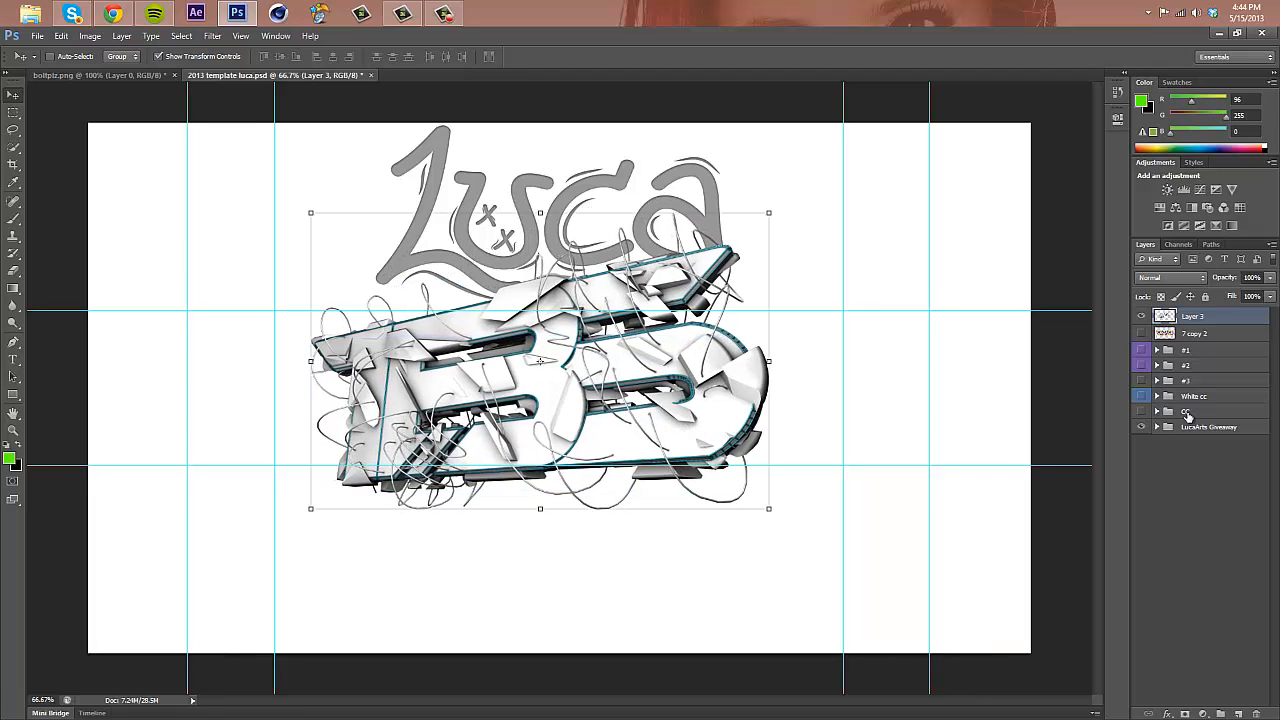
- Place the render layer between Top and Back in the Playground group of LucaArts Giveaway and shift it slightly down
click(1157, 427)
click(1167, 458)
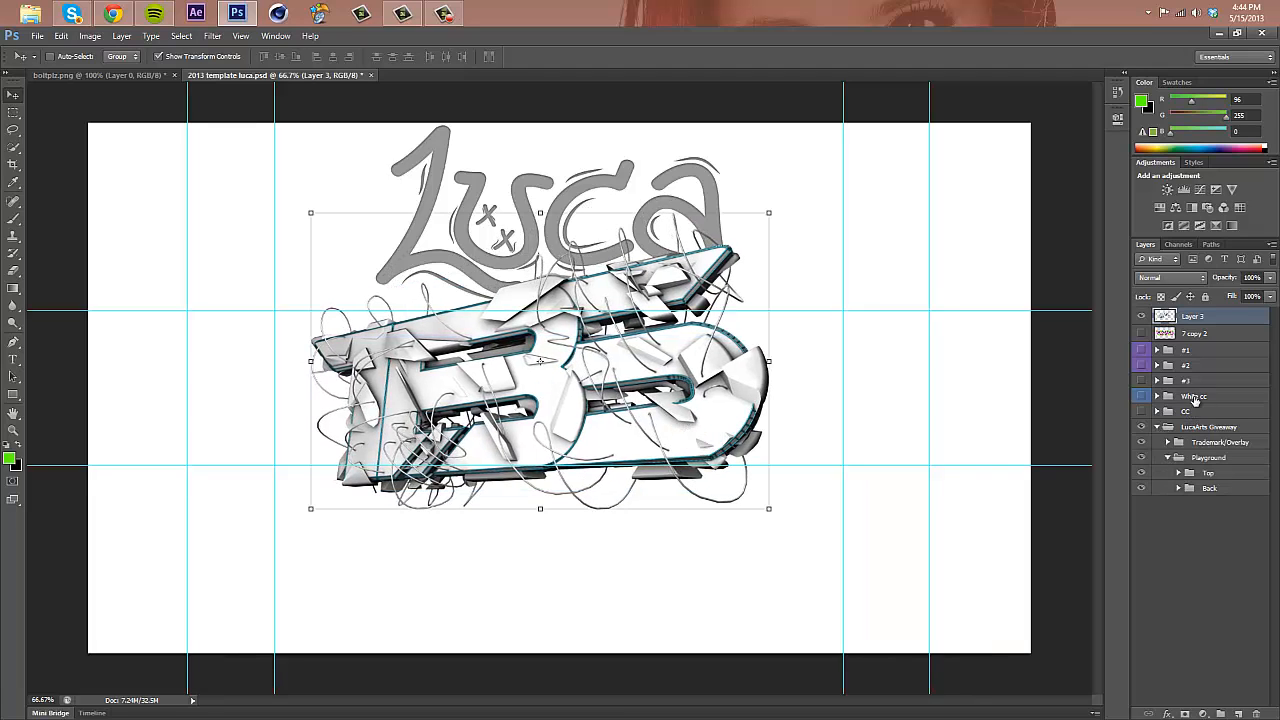
drag(1185, 337, 1195, 480)
drag(727, 432, 727, 450)
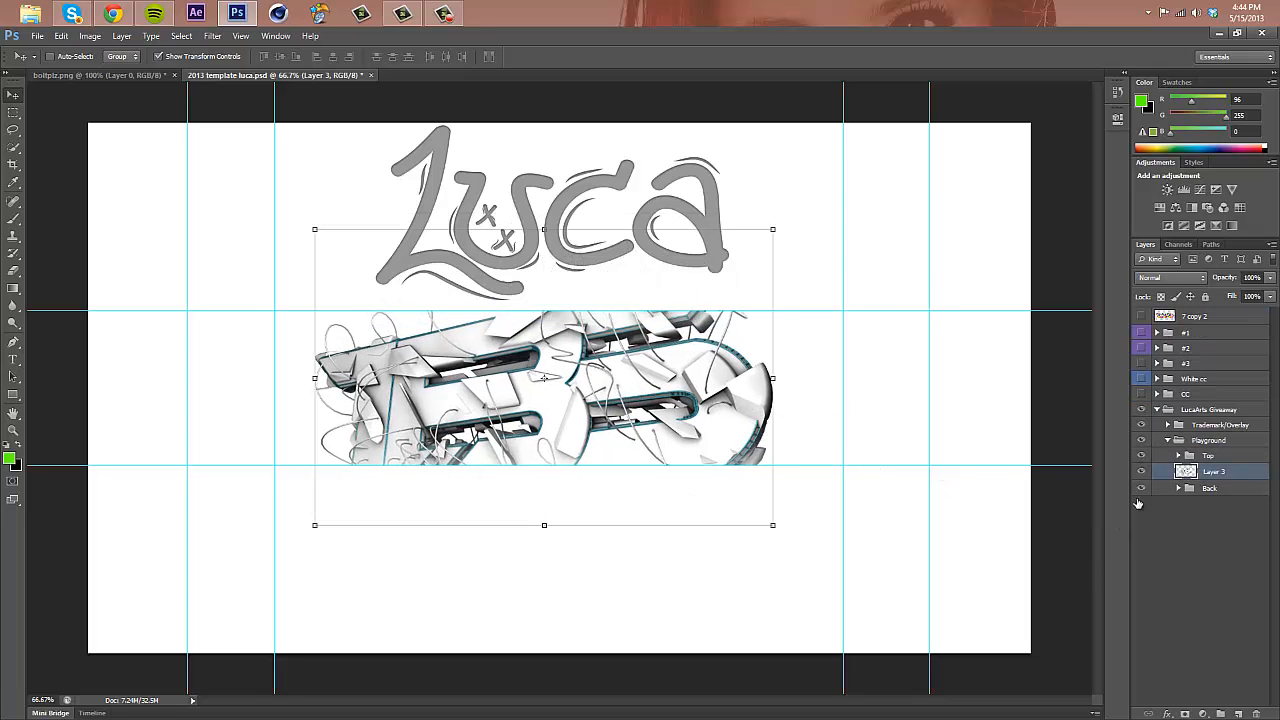
- Copy Group 1 from boltplz.png into the template document and place it above group #1 in the layer stack
click(147, 77)
click(1241, 317)
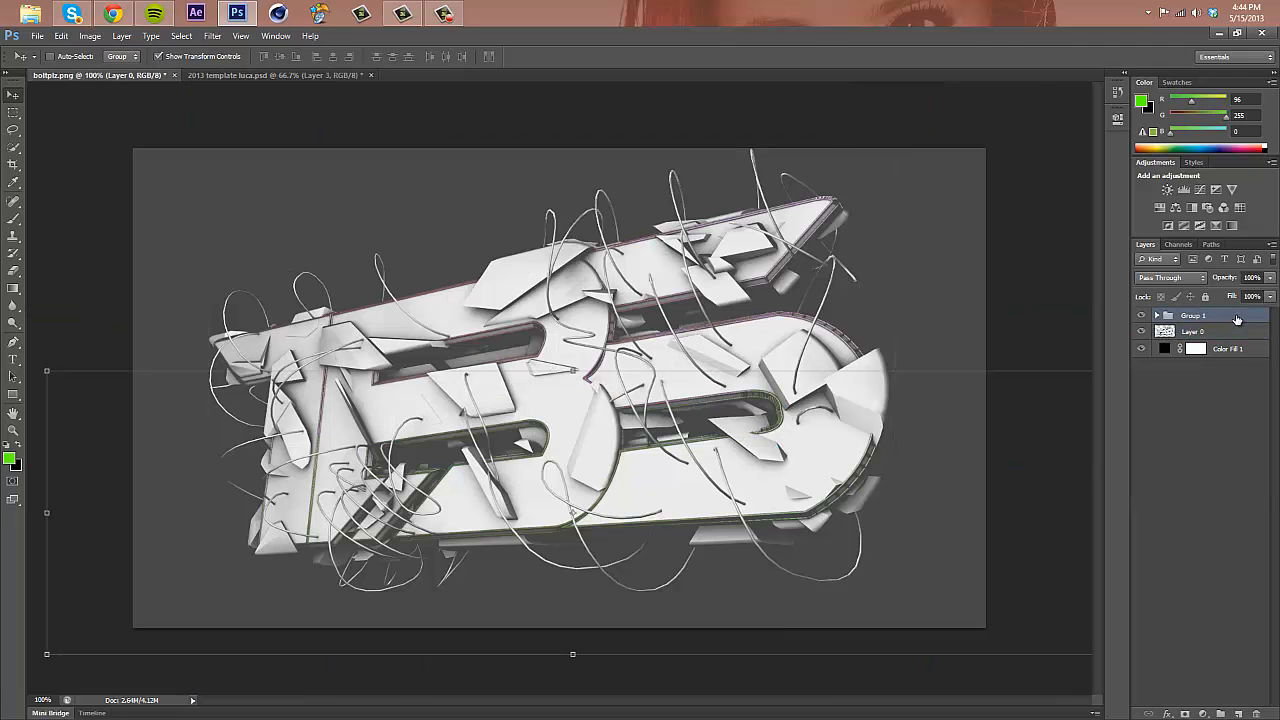
drag(837, 392, 705, 403)
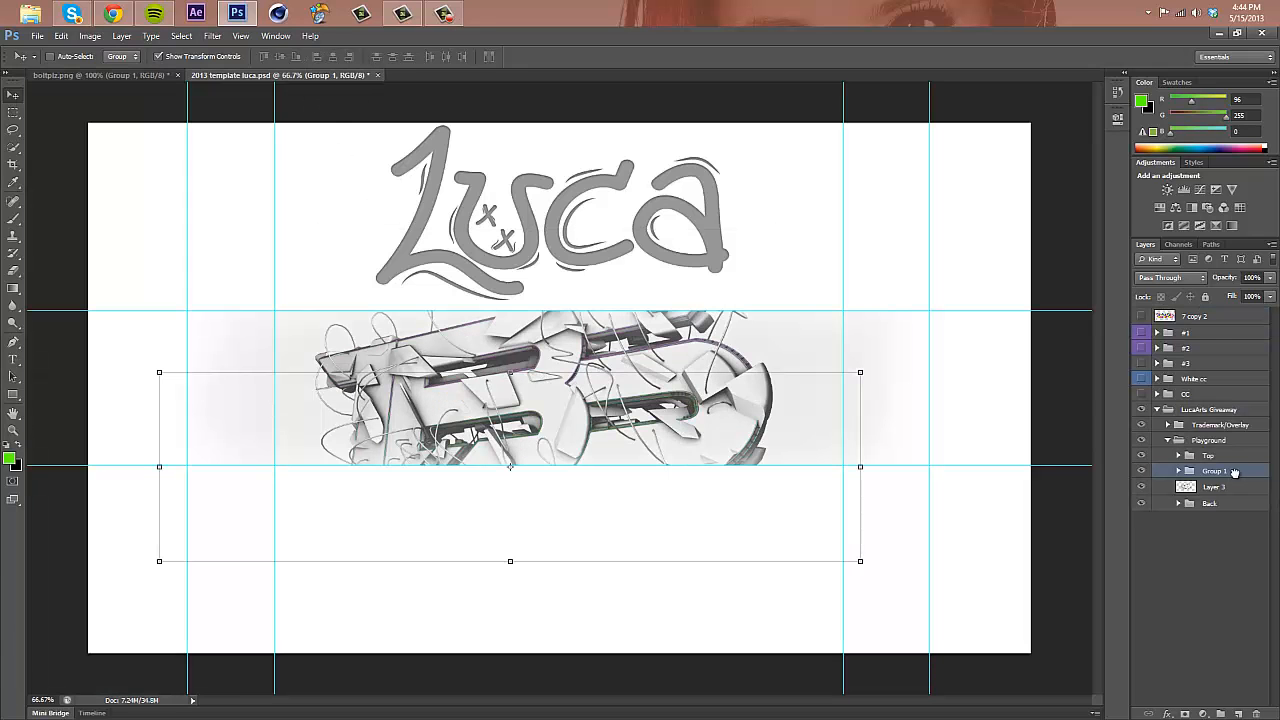
drag(1235, 472, 1203, 329)
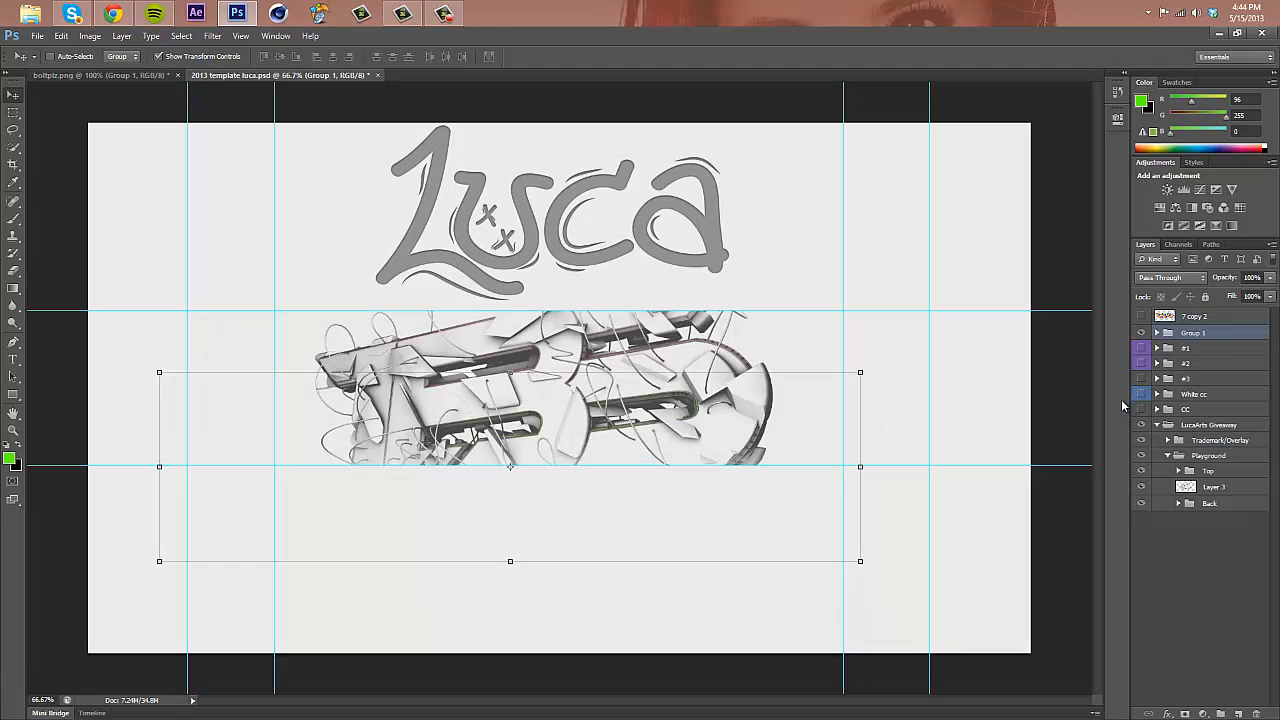
- Expand Group 1 and add a Curves adjustment layer directly above Levels 1
click(1156, 333)
click(1208, 350)
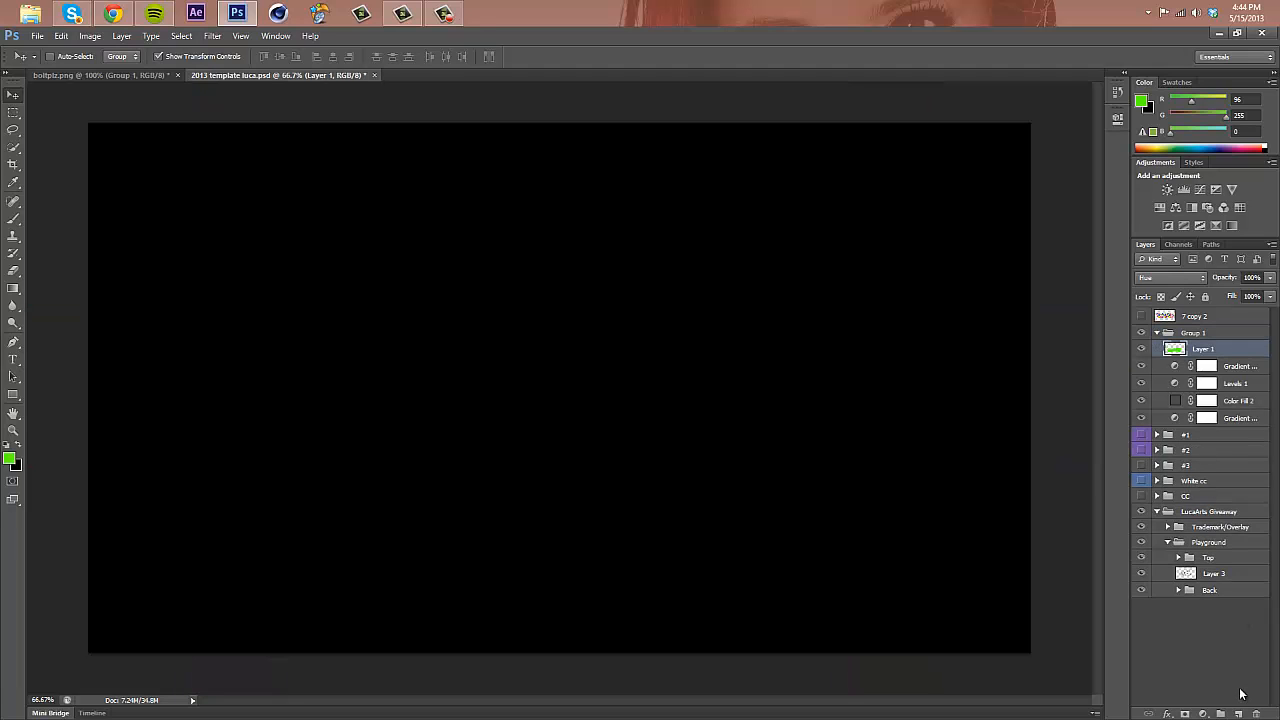
click(1215, 389)
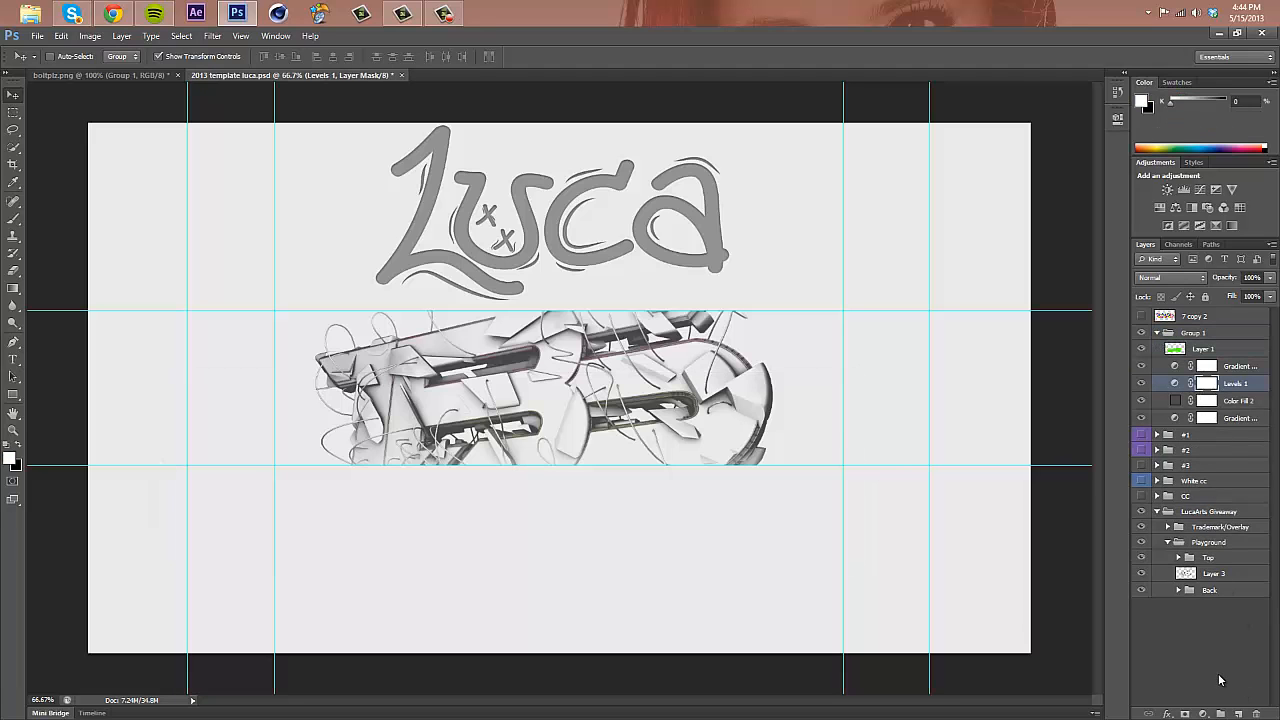
click(1203, 714)
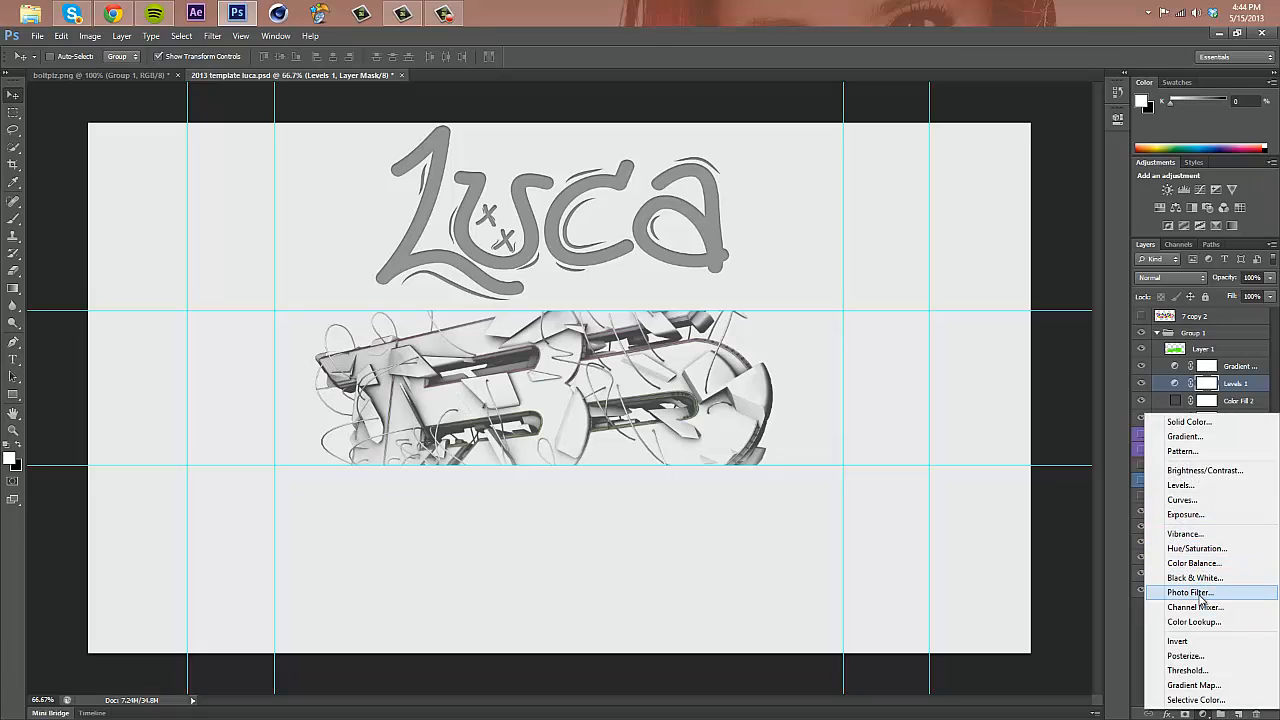
click(1185, 500)
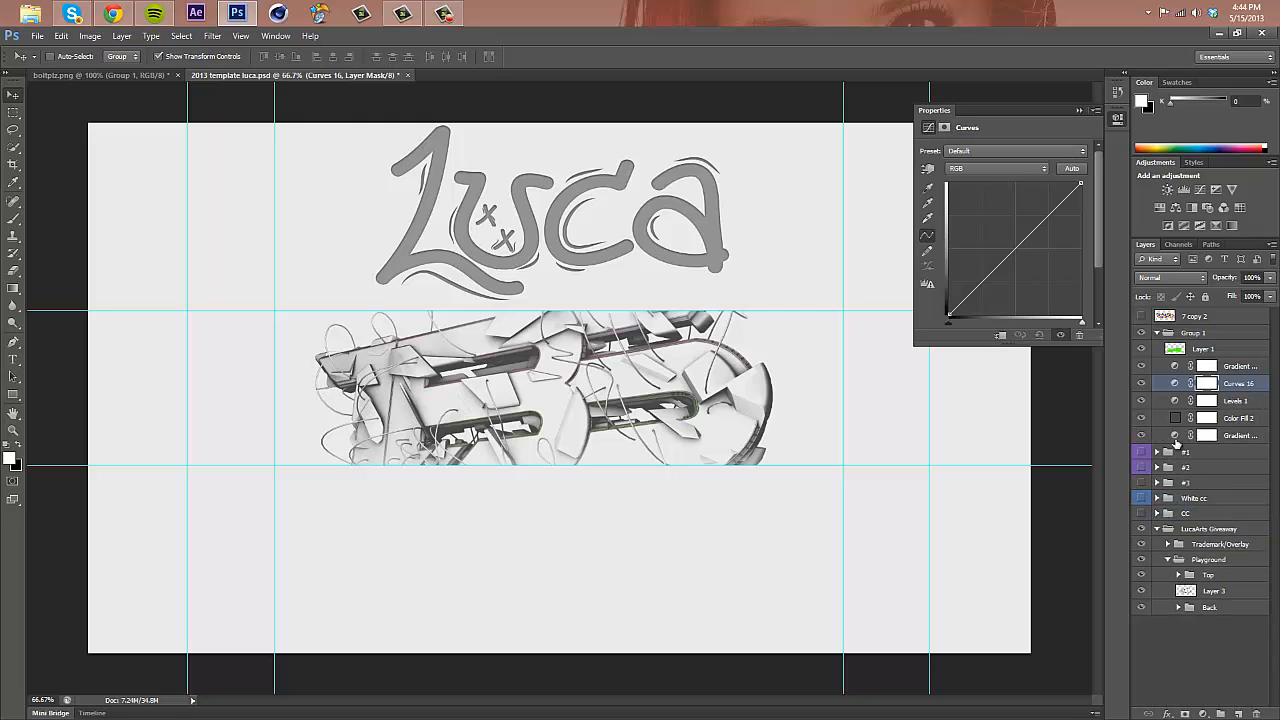
- Bend the RGB curve upward with points in the shadows and highlights to brighten the image
mouse_move(985, 283)
mouse_down()
mouse_move(993, 293)
mouse_move(980, 275)
mouse_up()
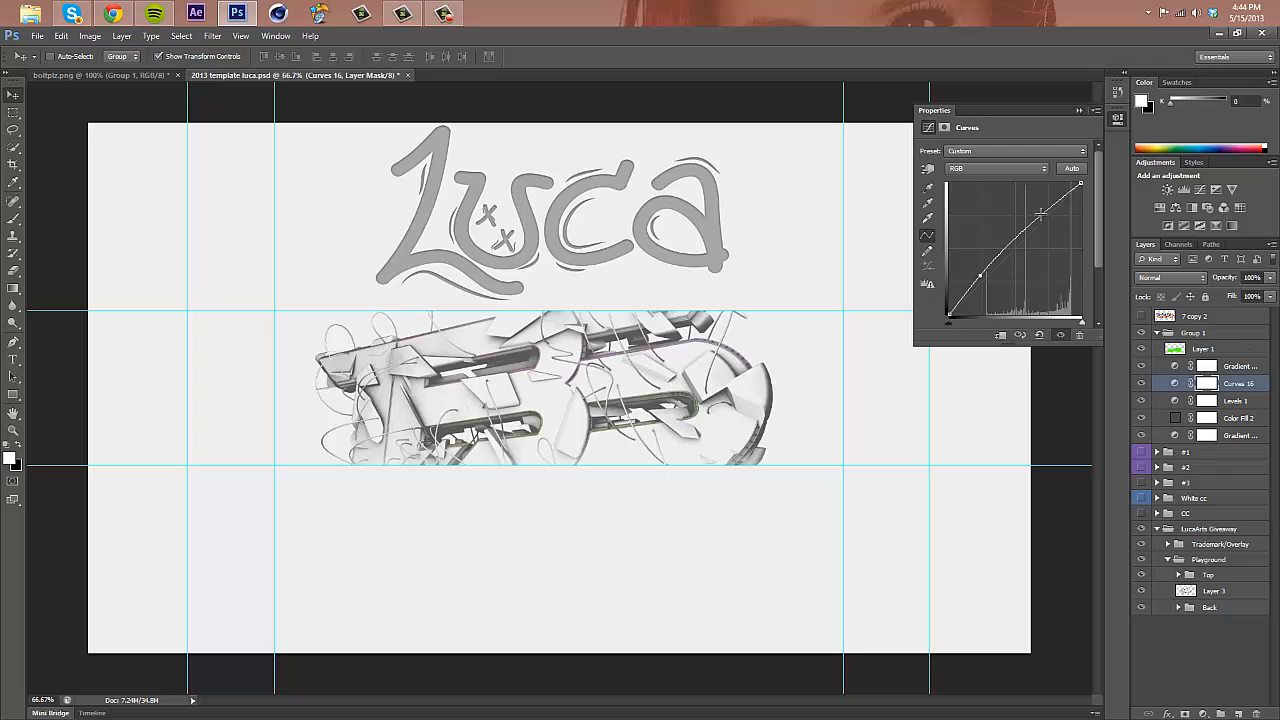
mouse_move(1040, 213)
mouse_down()
mouse_move(1047, 232)
mouse_move(1038, 218)
mouse_up()
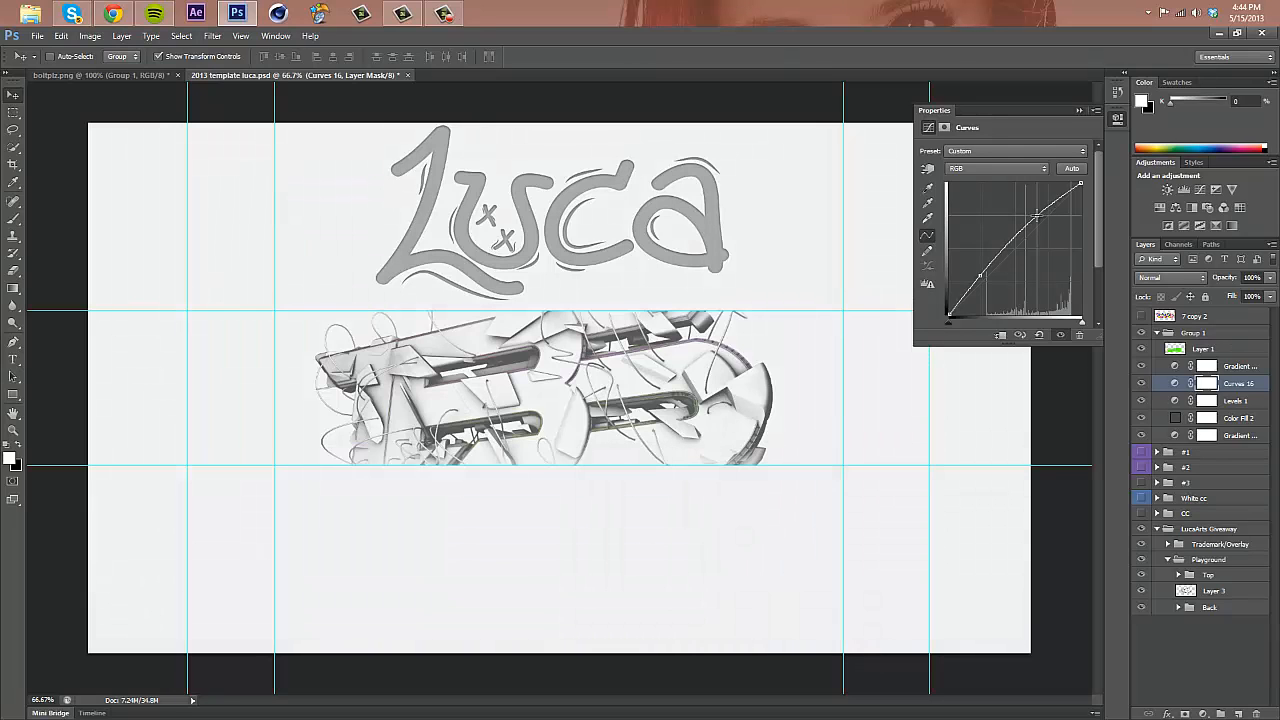
mouse_move(1038, 216)
mouse_down()
mouse_move(1033, 207)
mouse_move(1069, 214)
mouse_move(1049, 196)
mouse_up()
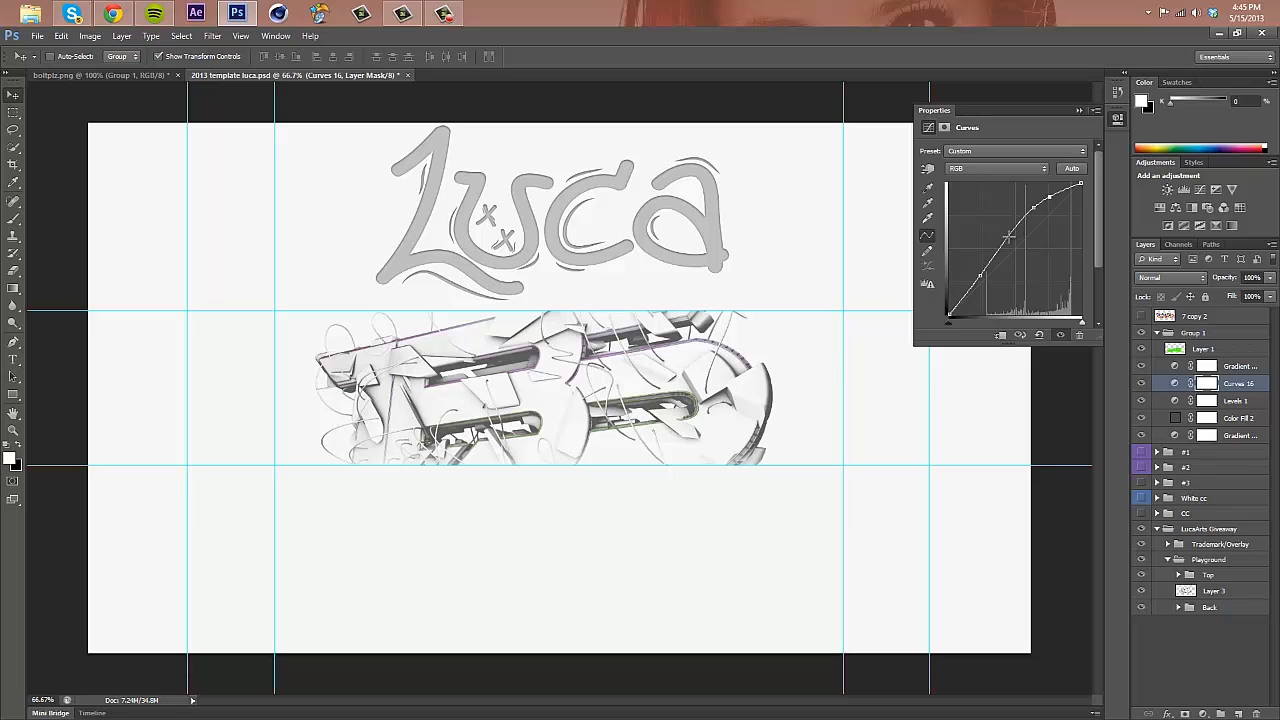
- Pull the midtones of the RGB curve down with a new centre point and collapse Group 1
mouse_move(1010, 237)
mouse_down()
mouse_move(1022, 257)
mouse_move(1017, 243)
mouse_move(1004, 248)
mouse_move(1003, 224)
mouse_move(1018, 240)
mouse_up()
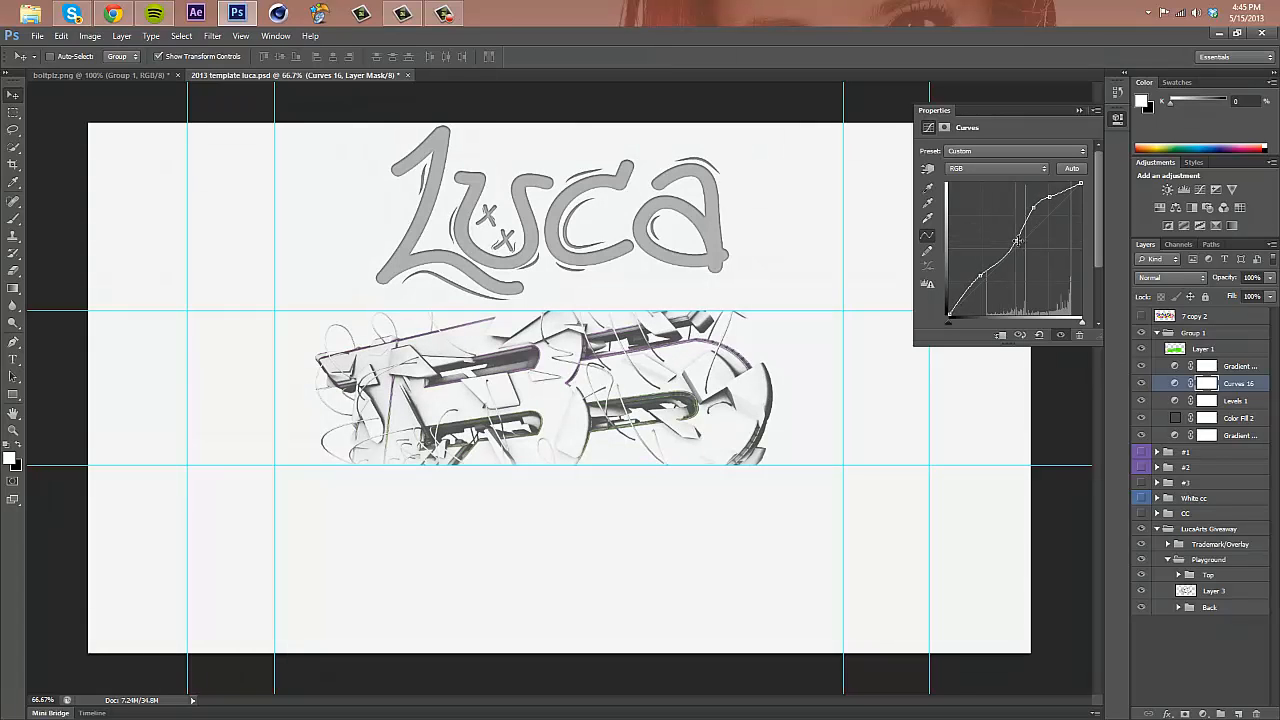
click(1078, 111)
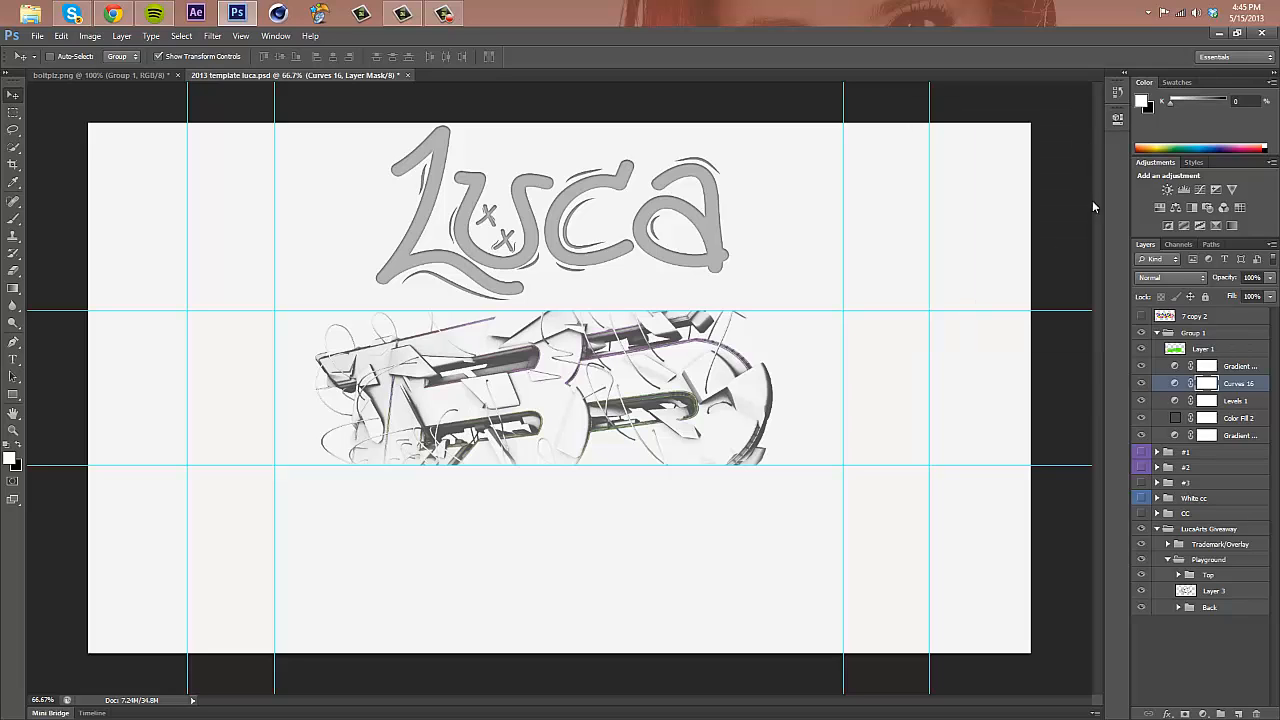
click(1157, 333)
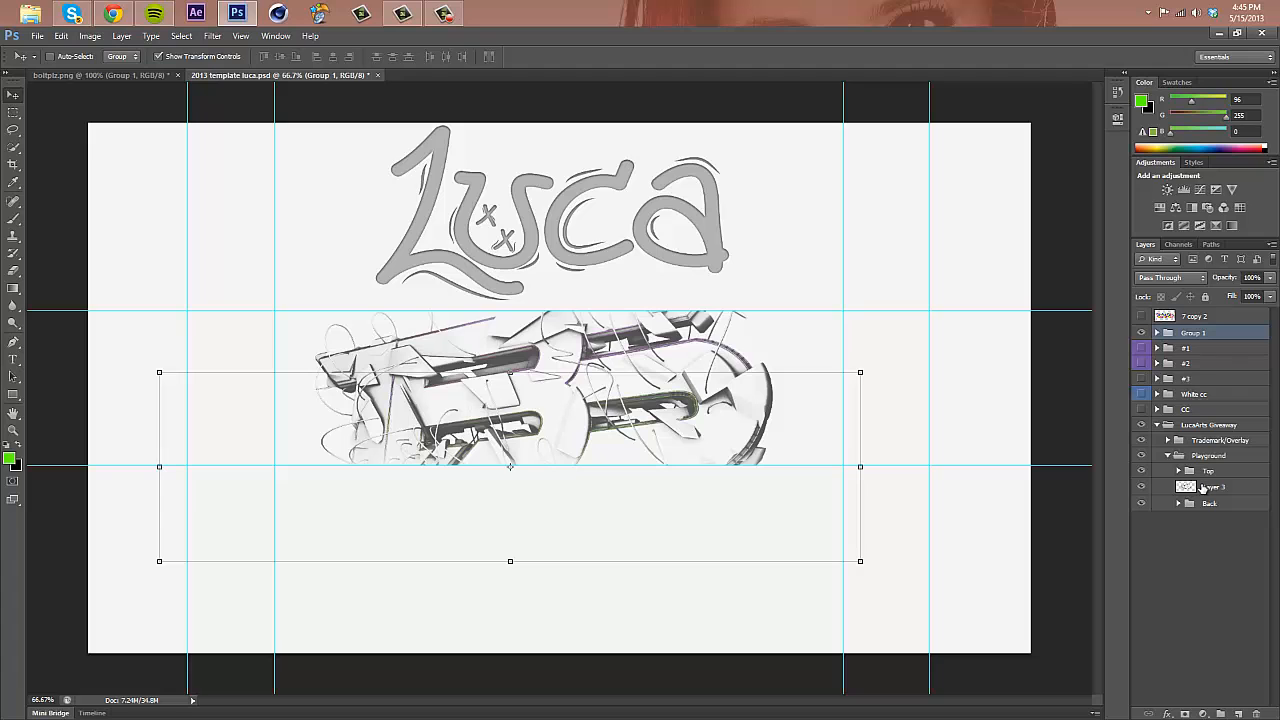
- Hide Group 1, show group #3 instead, and turn off Layer 1 copy 11 inside it
click(1141, 332)
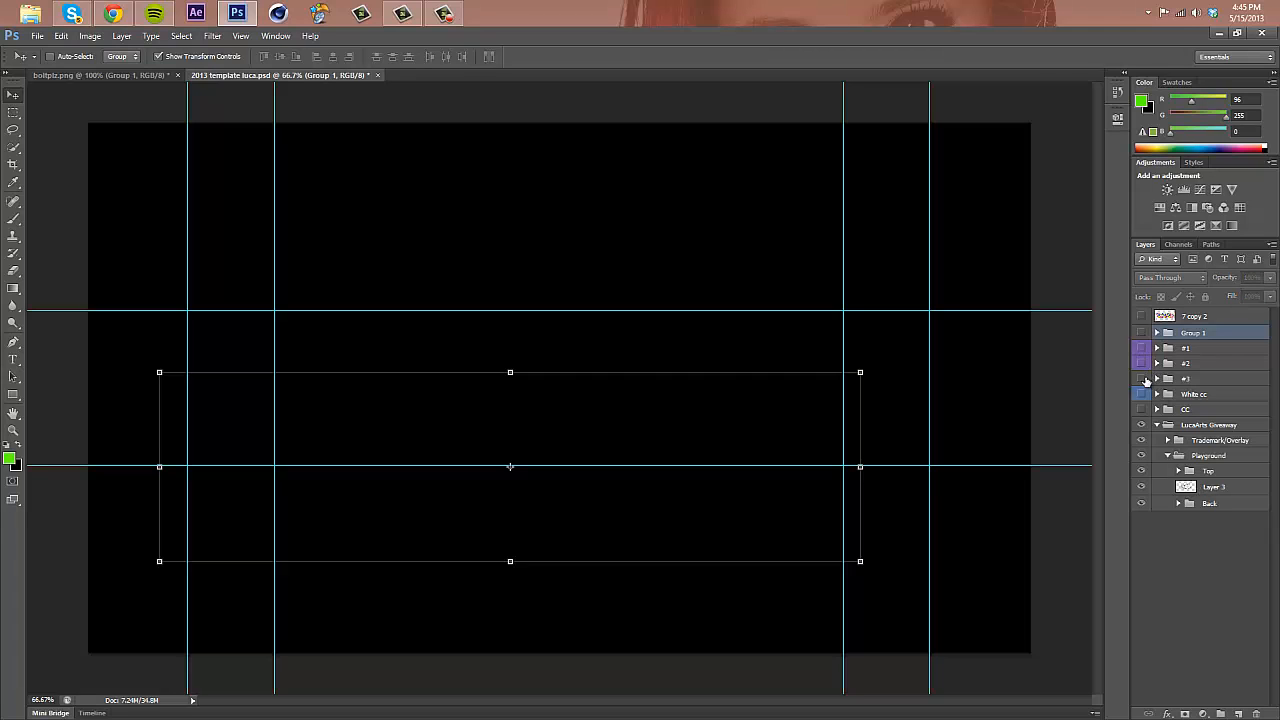
click(1141, 379)
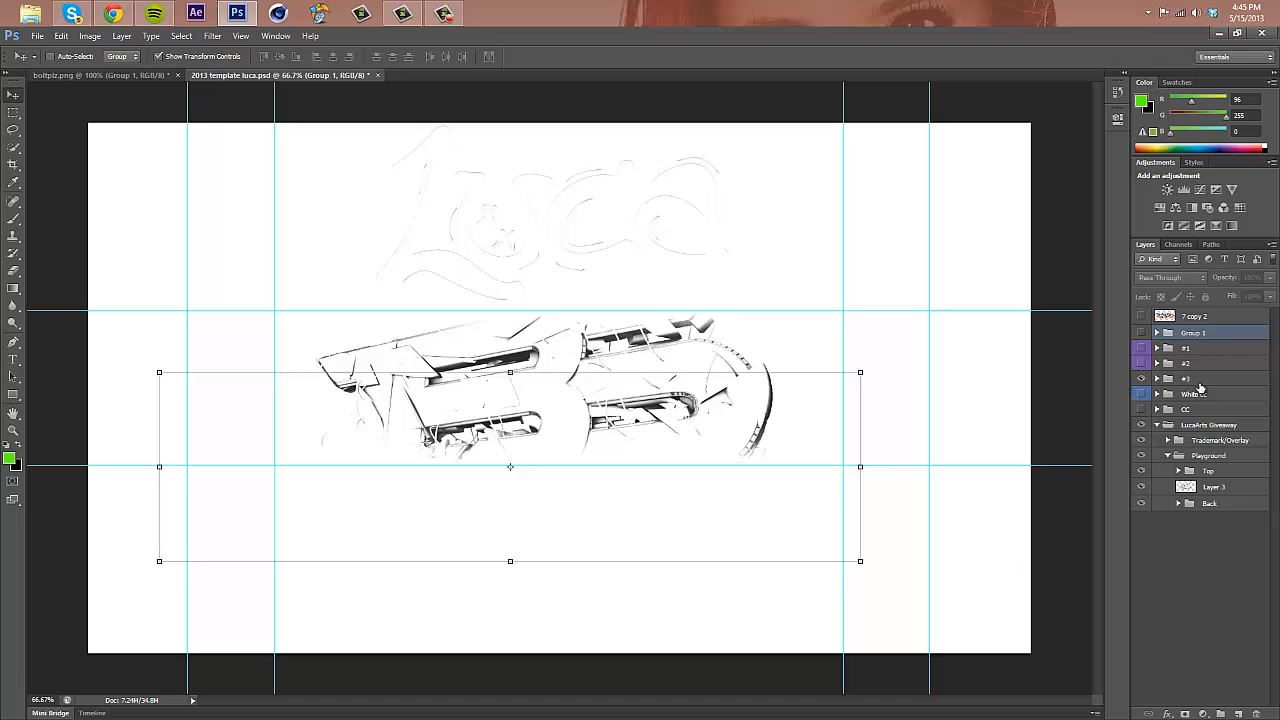
click(1200, 384)
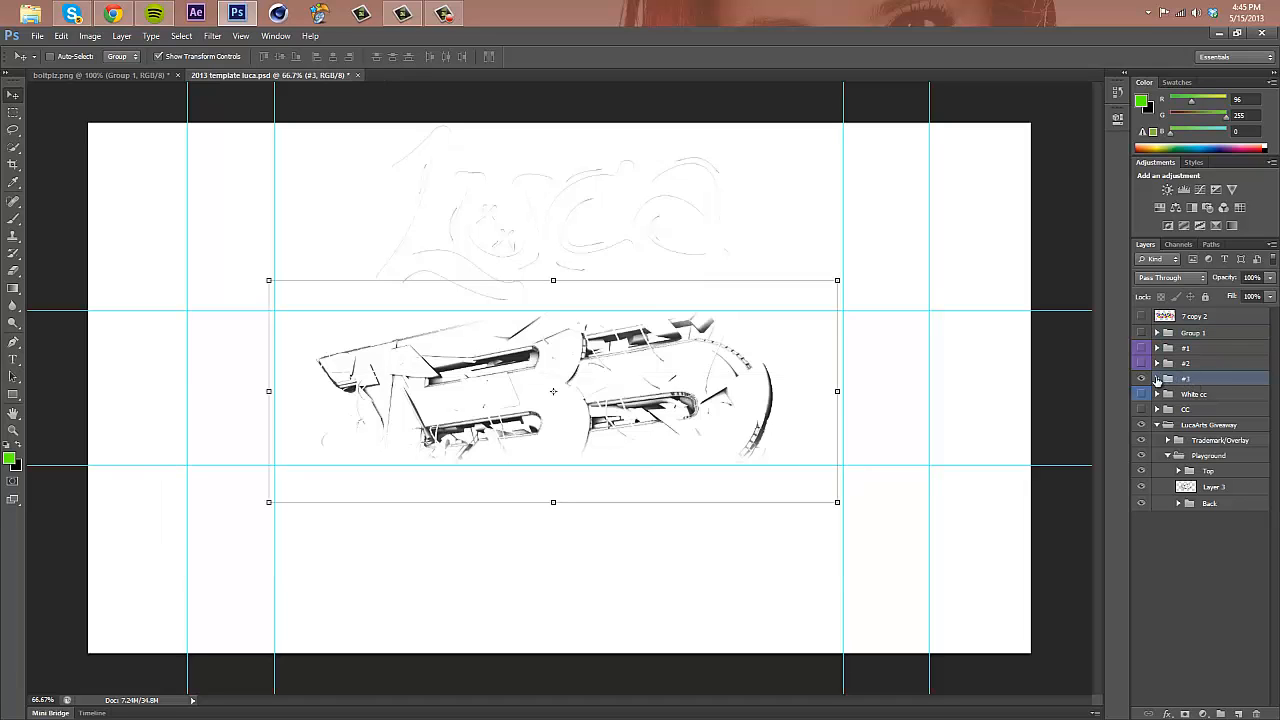
click(1157, 379)
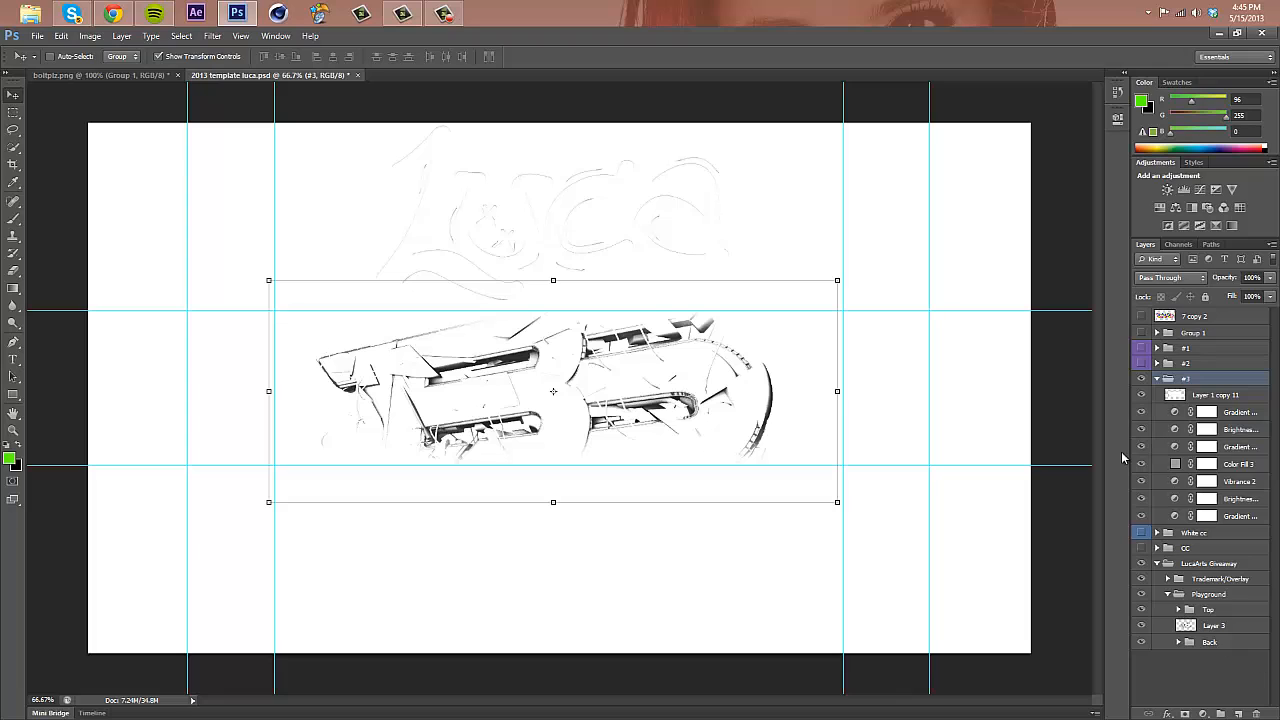
click(1157, 379)
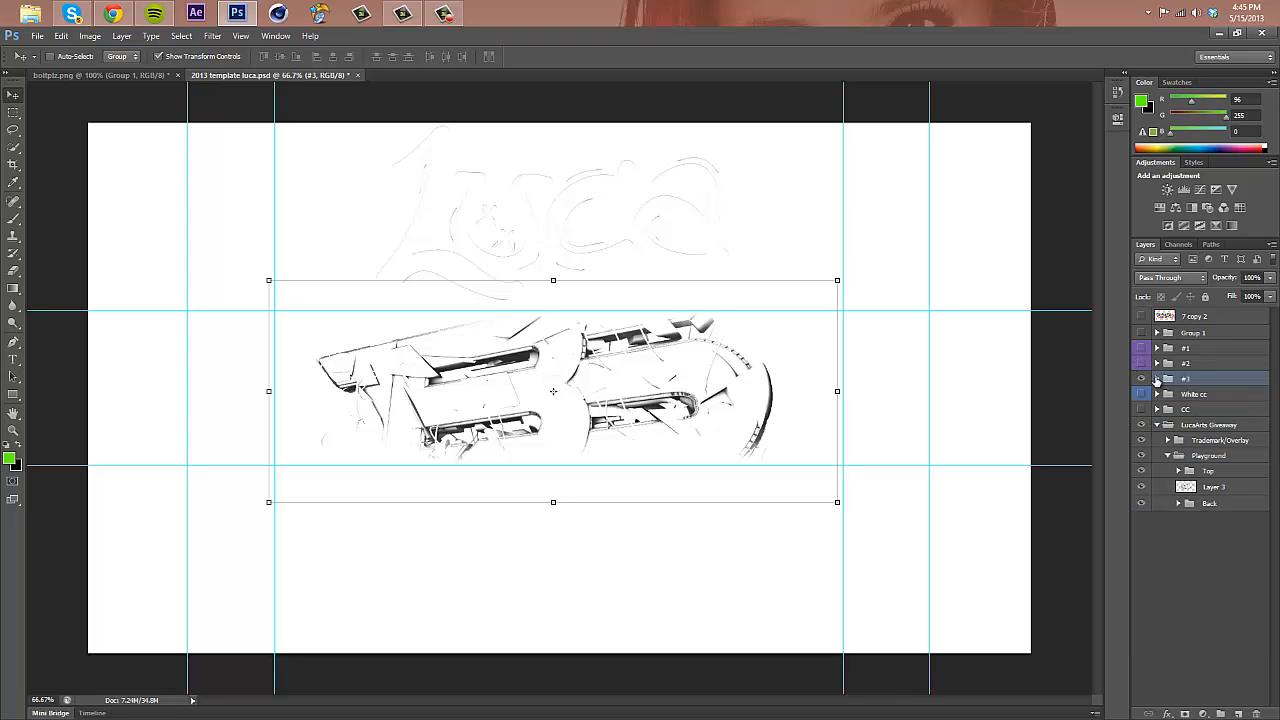
click(1157, 379)
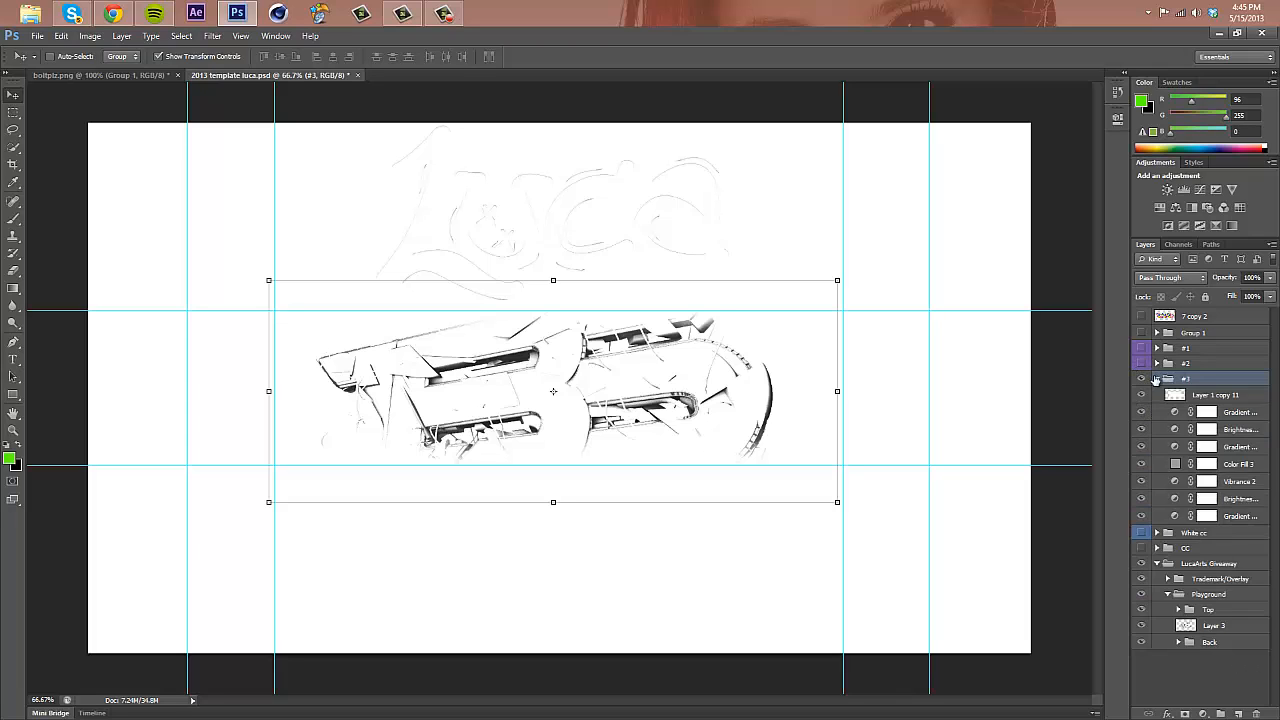
click(1142, 396)
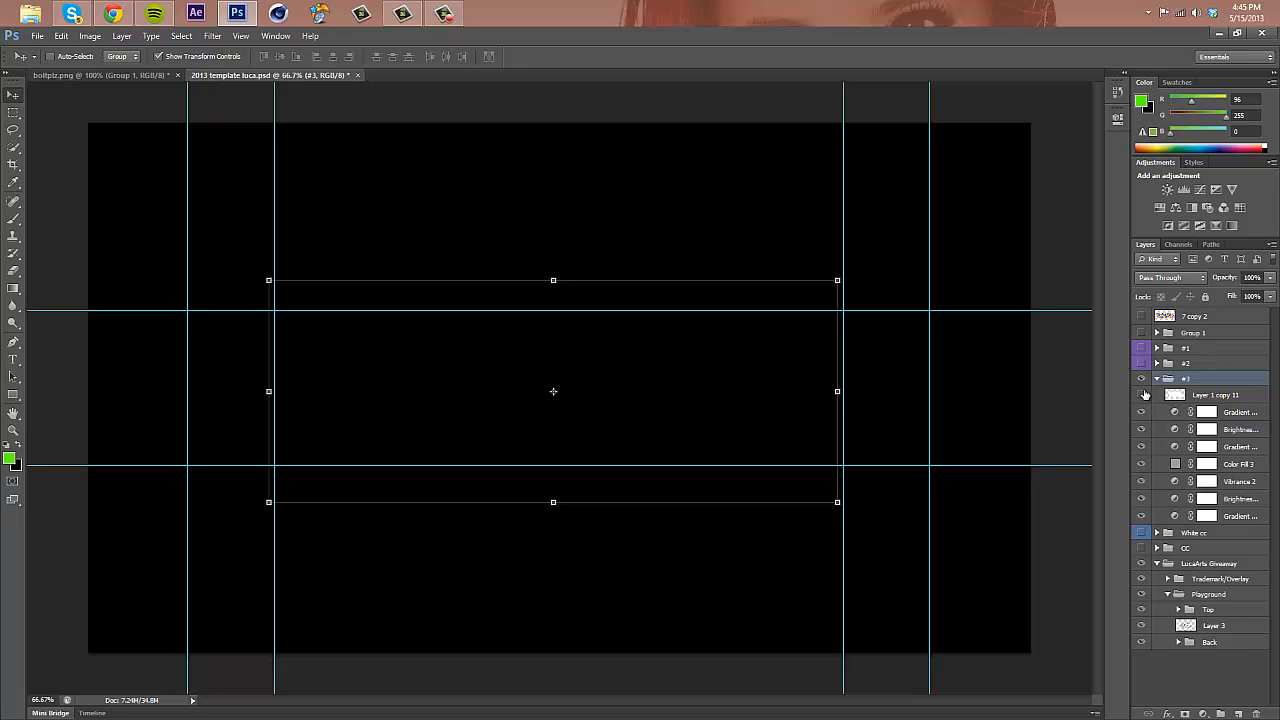
click(1157, 380)
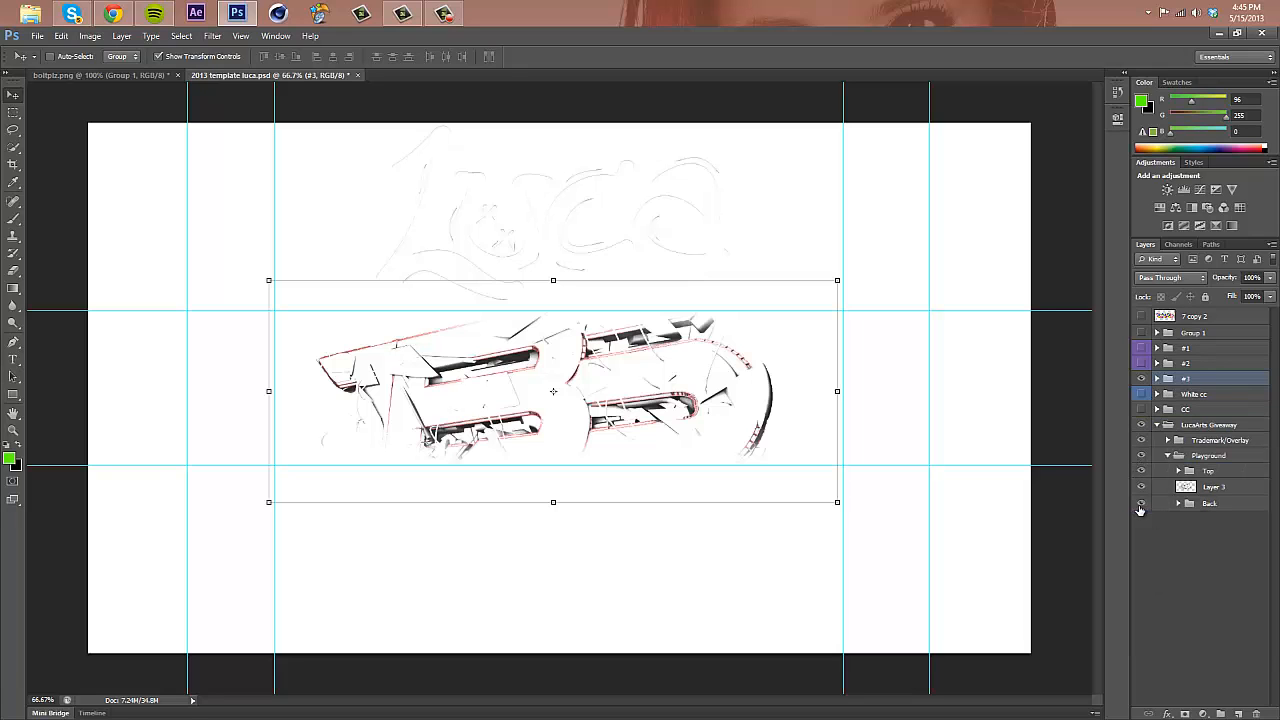
- Examine the blend modes and opacities of the adjustment layers in group #3, working up from the lowest Gradient Map
click(1157, 380)
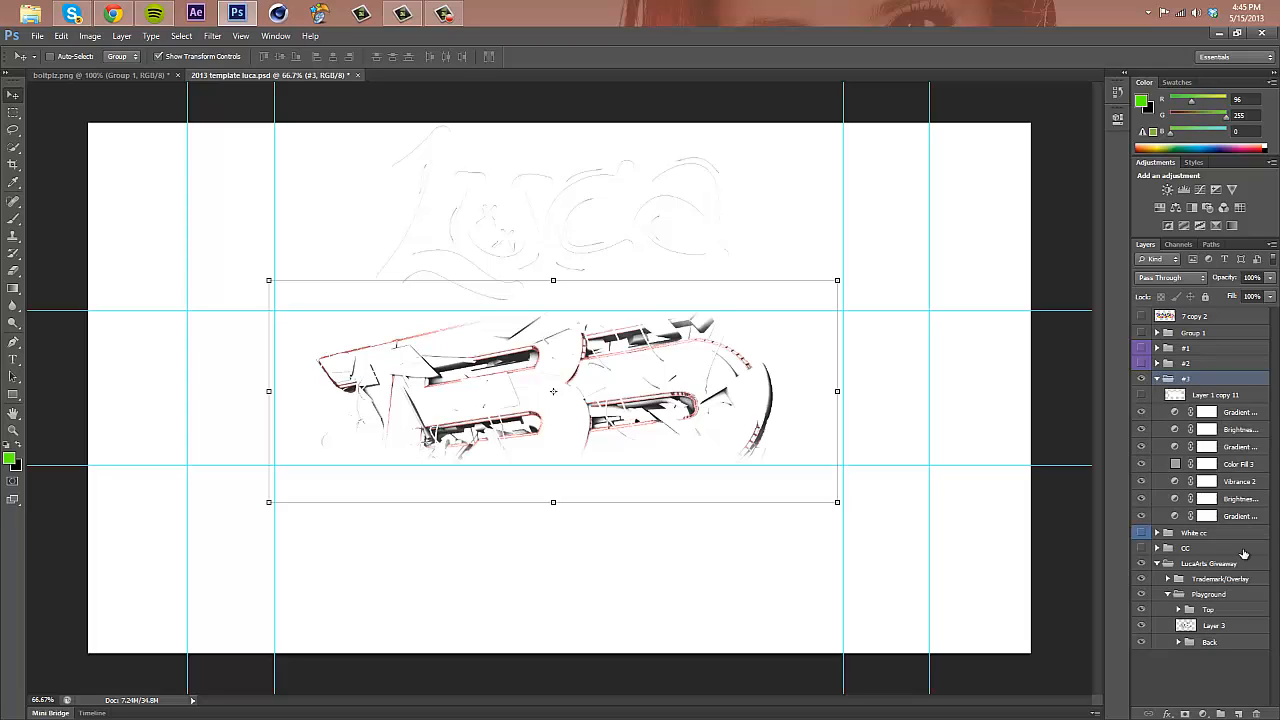
click(1240, 516)
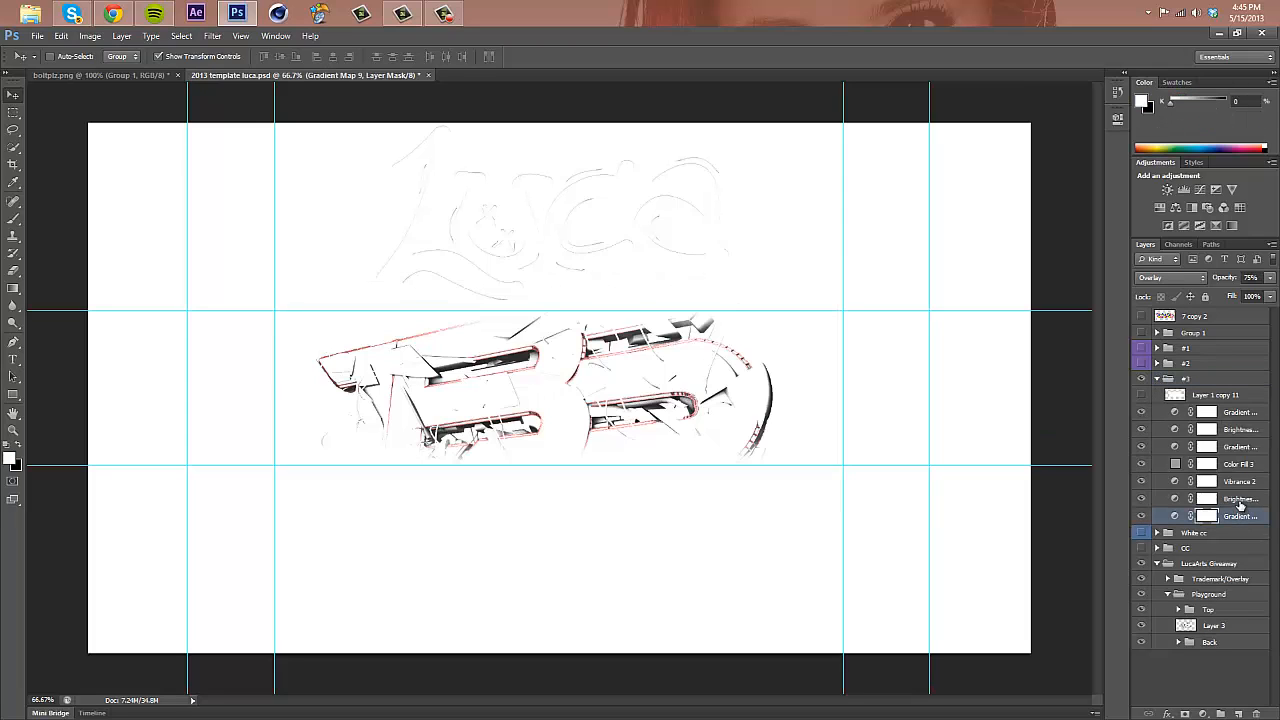
click(1240, 499)
click(1240, 484)
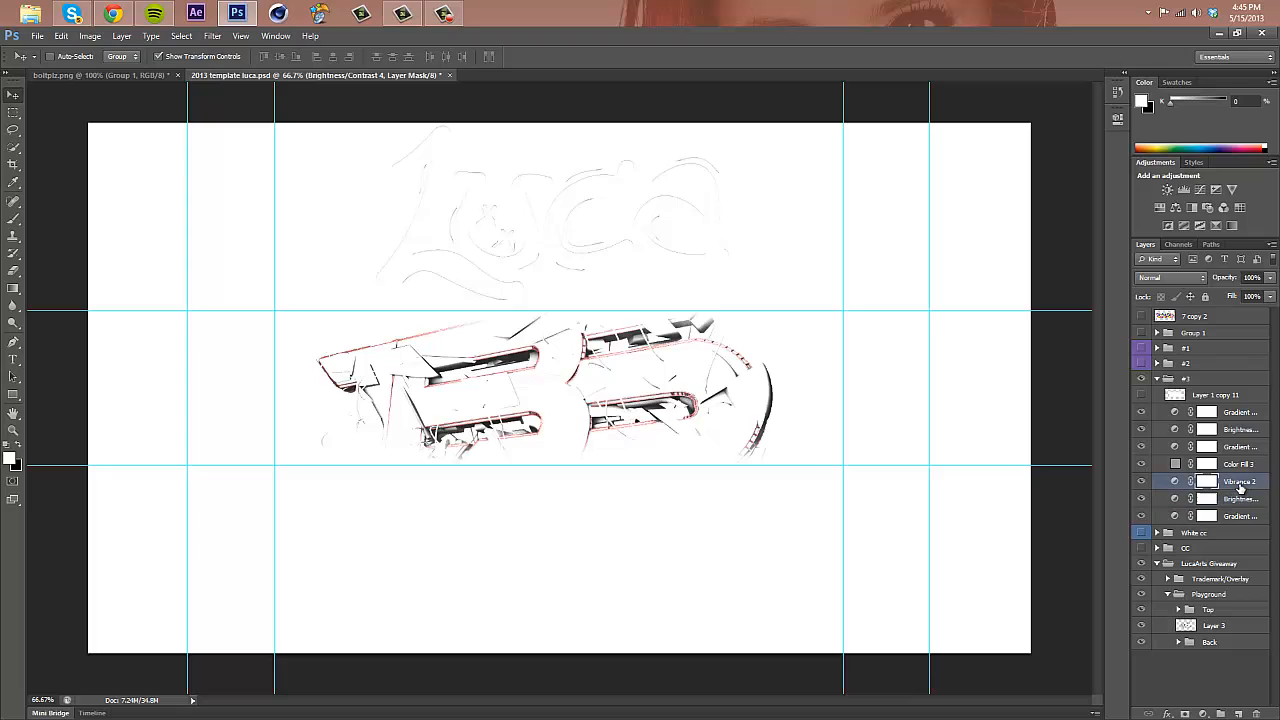
click(1240, 466)
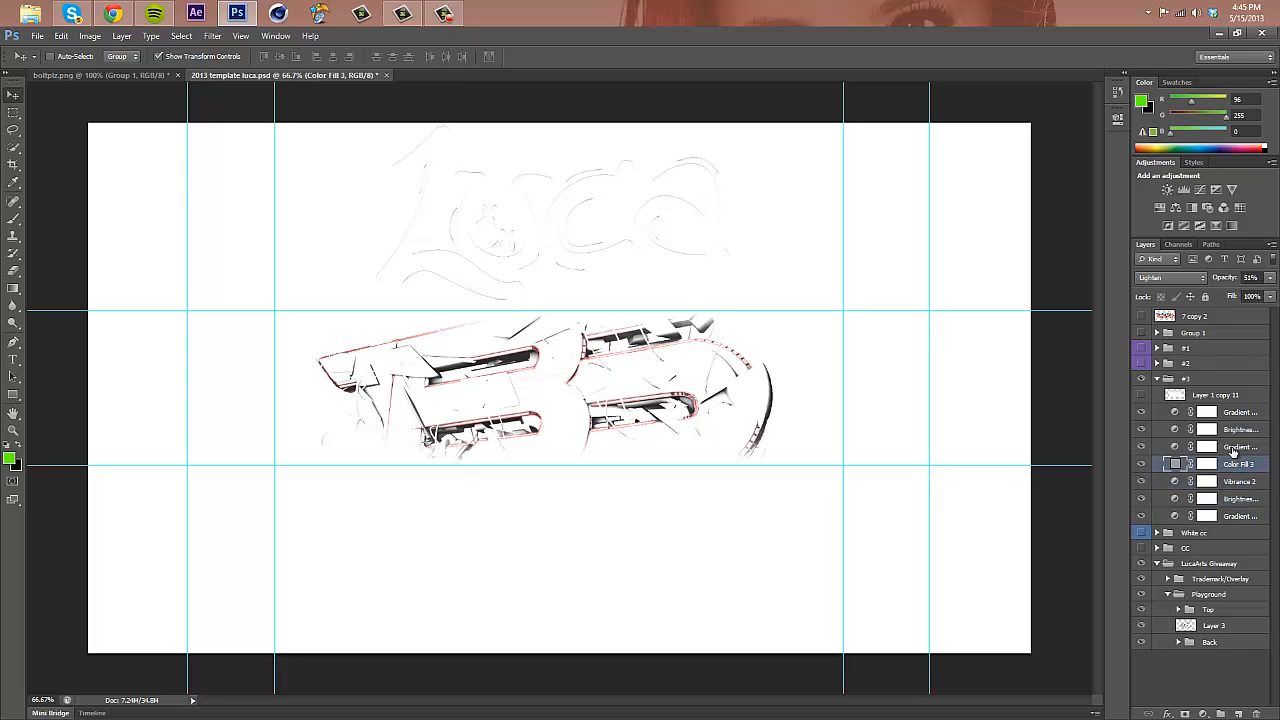
click(1222, 446)
click(1218, 432)
key(ctrl+semicolon)
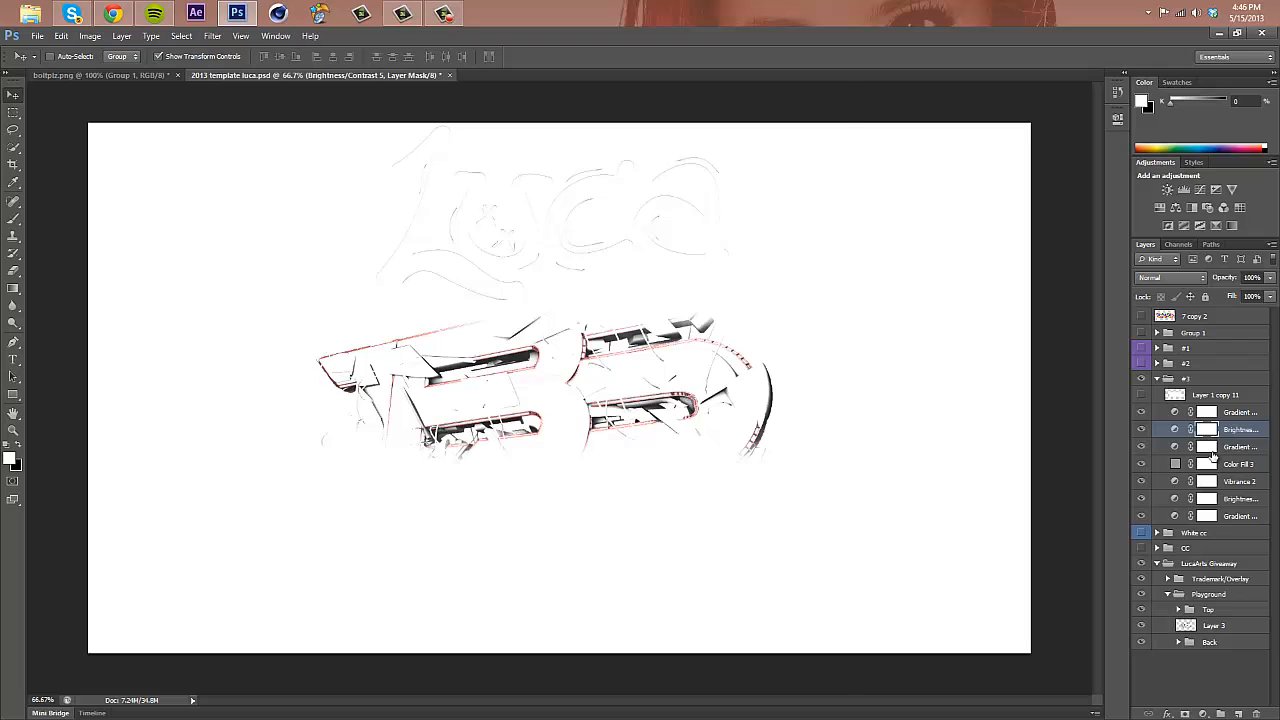
click(1212, 448)
key(ctrl+semicolon)
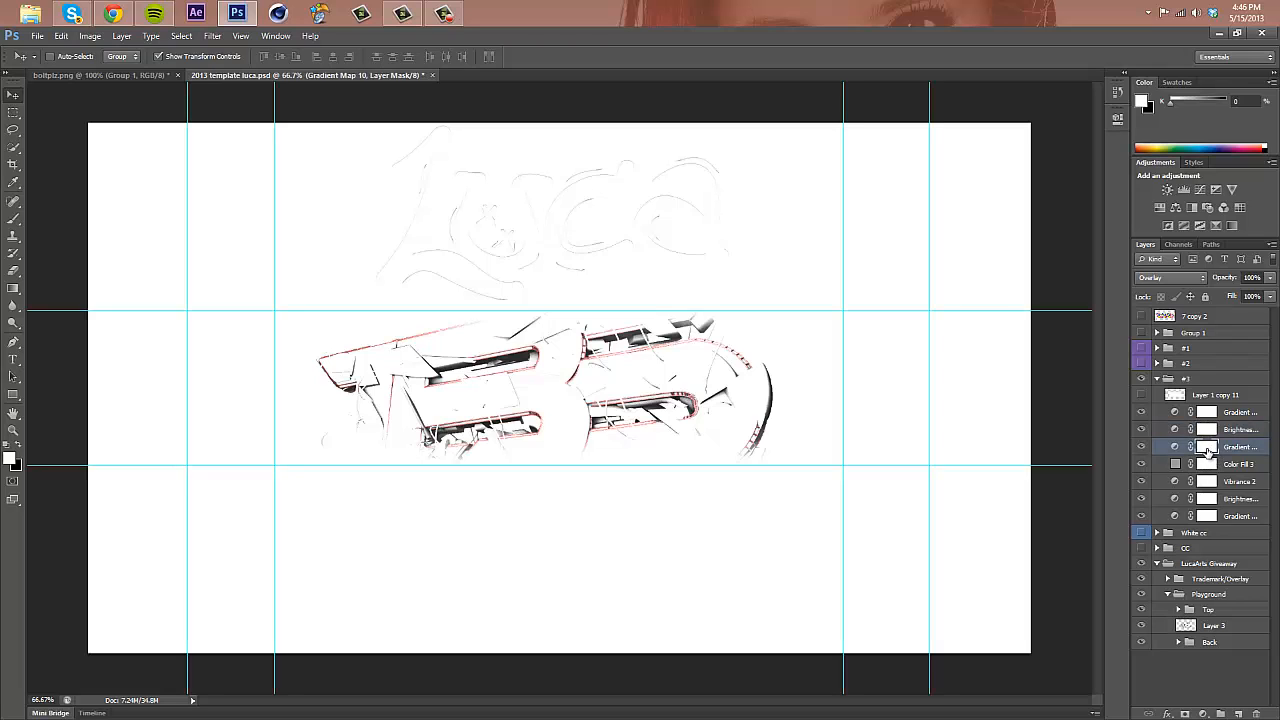
- Inspect the gradient settings of the two upper Gradient Map layers in group #3
double_click(1176, 414)
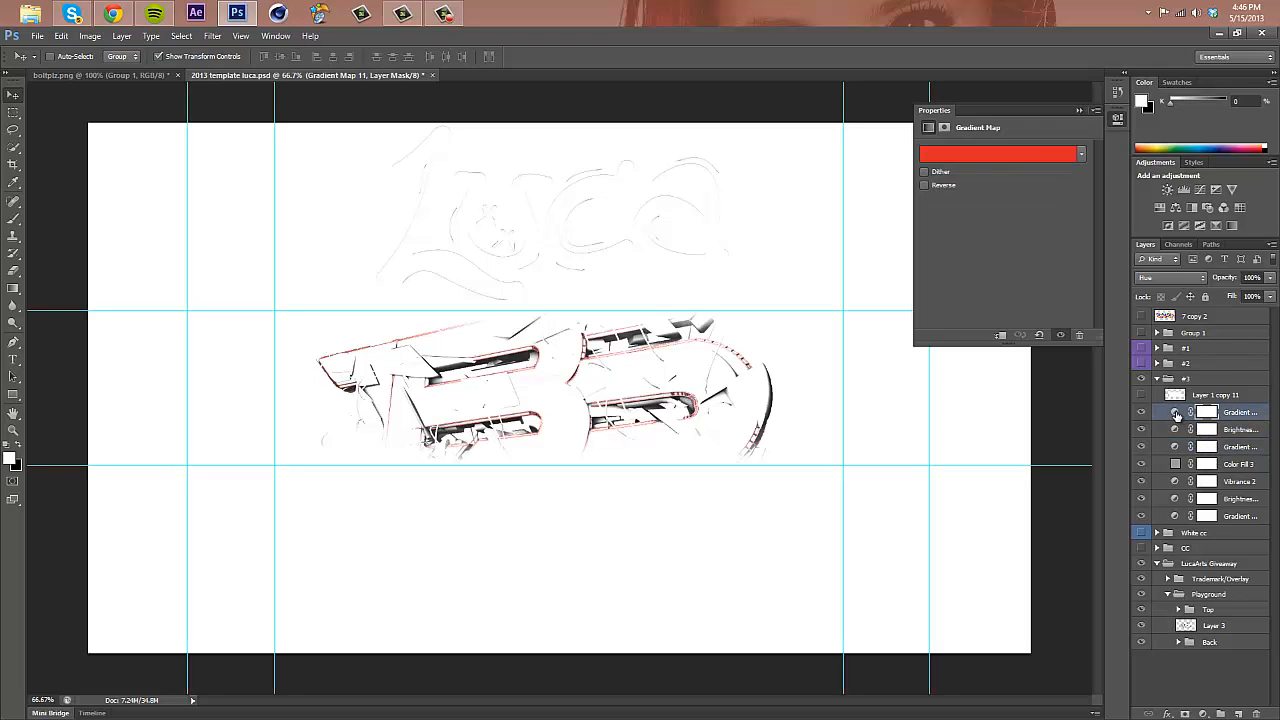
click(1094, 110)
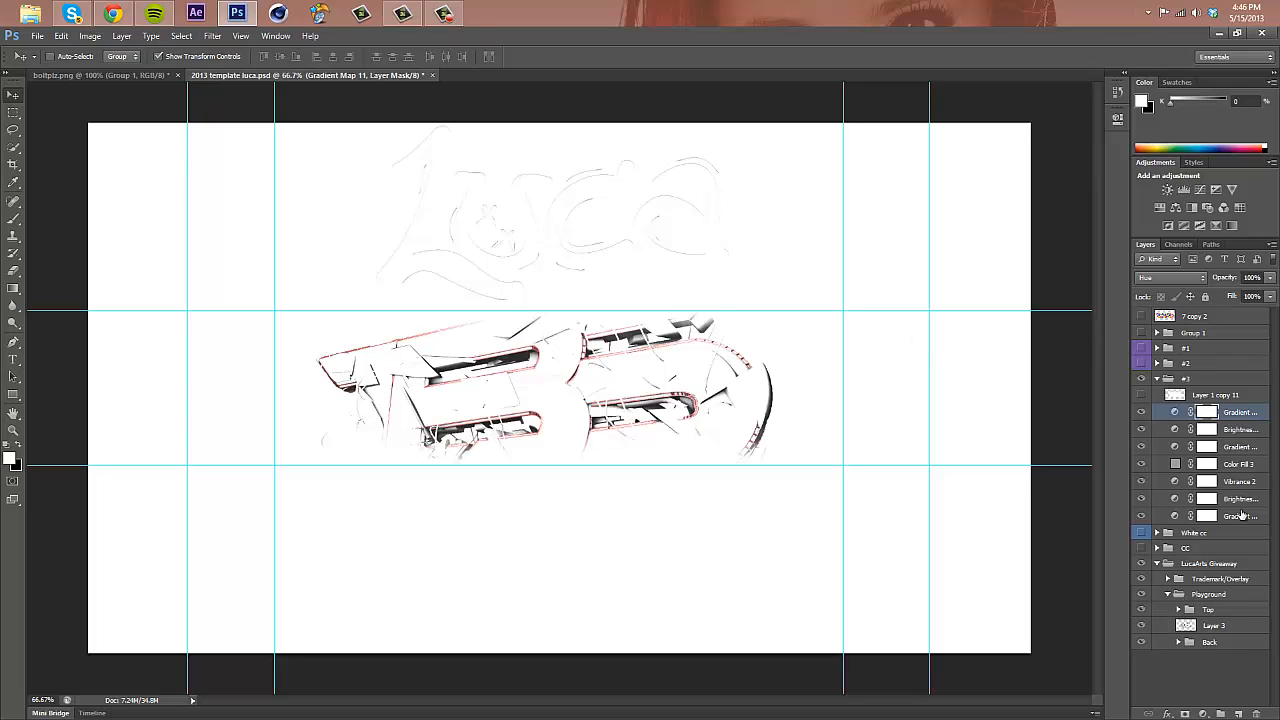
double_click(1177, 447)
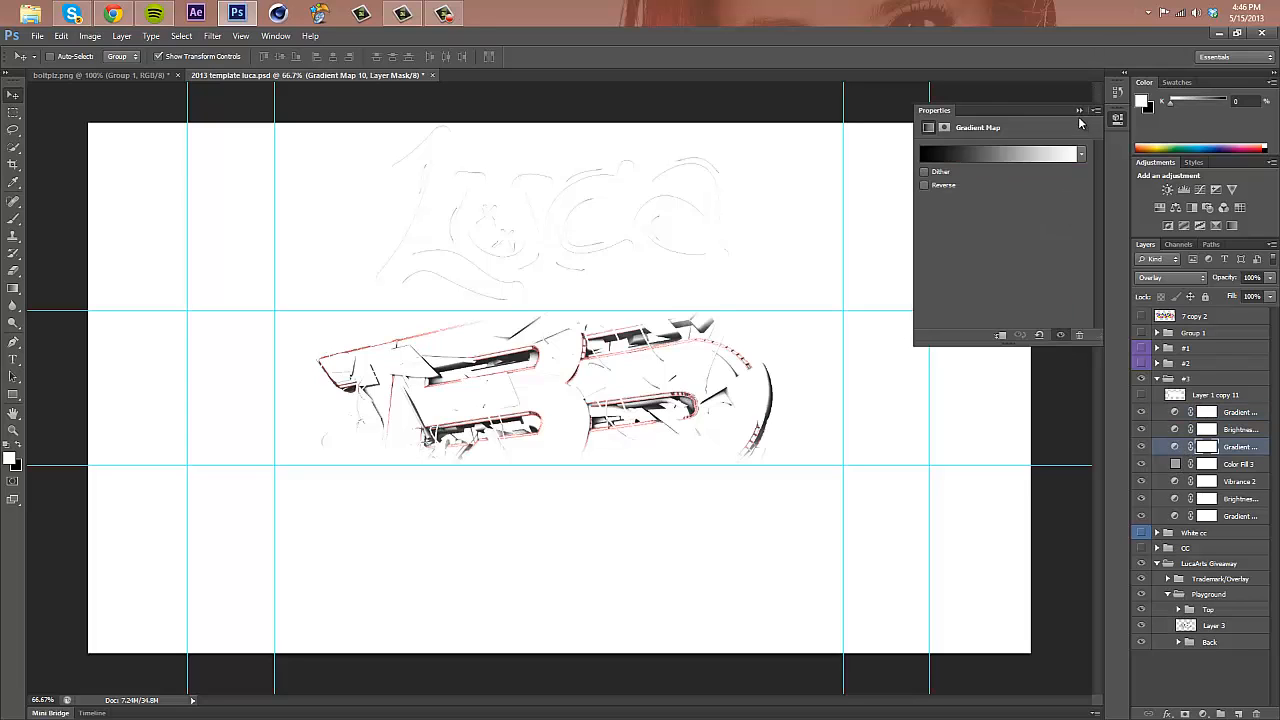
click(1095, 110)
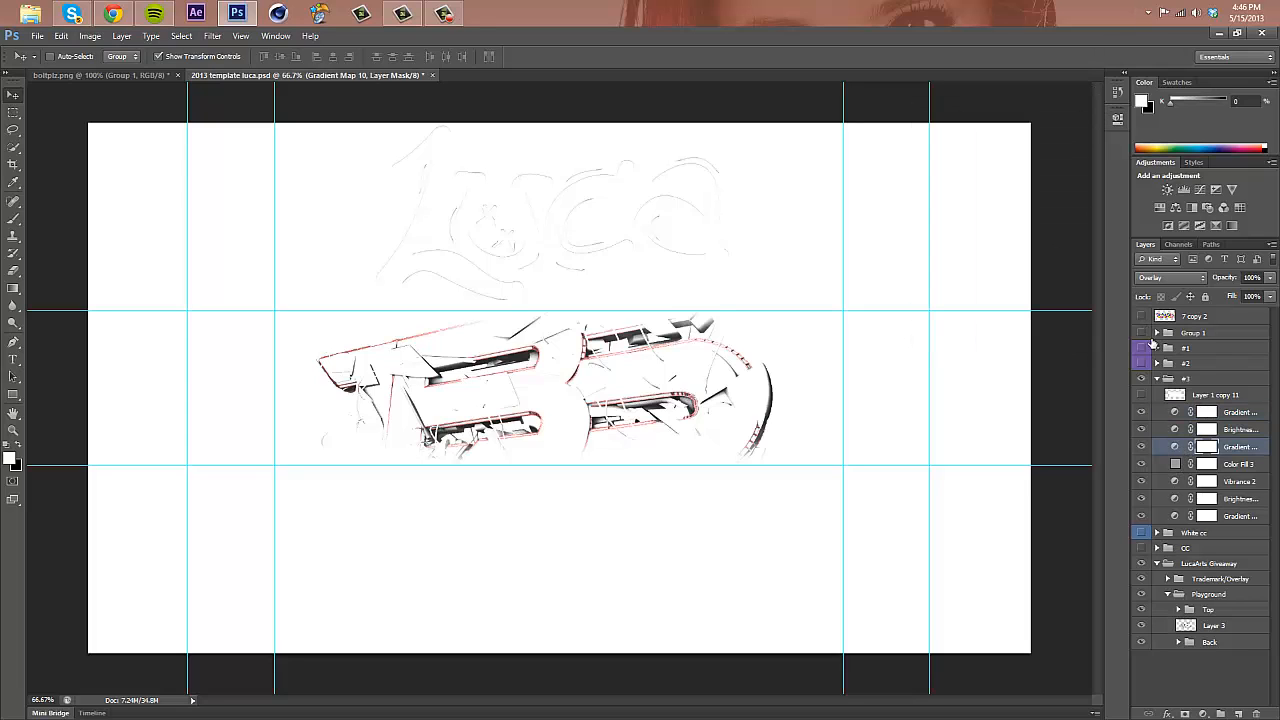
click(1202, 413)
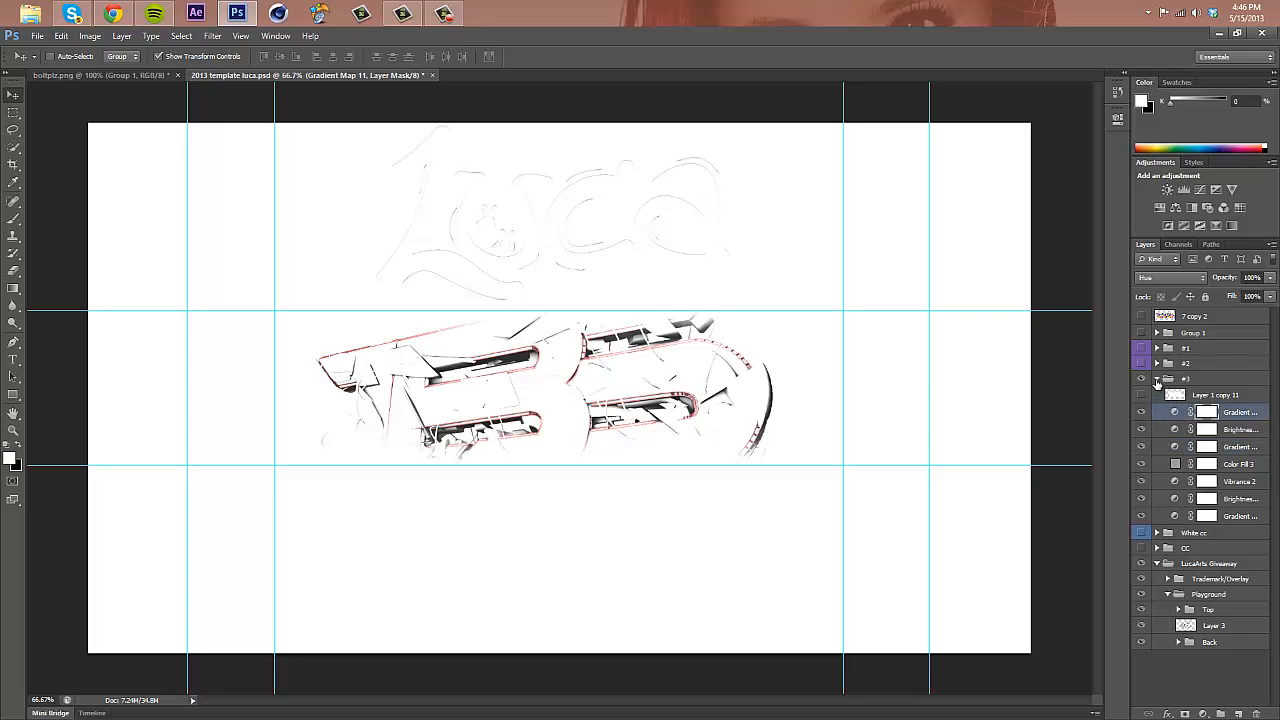
- Collapse and hide group #3, and toggle Group 1 and White cc to compare their gradings on the render
click(1158, 381)
click(1158, 381)
click(1141, 379)
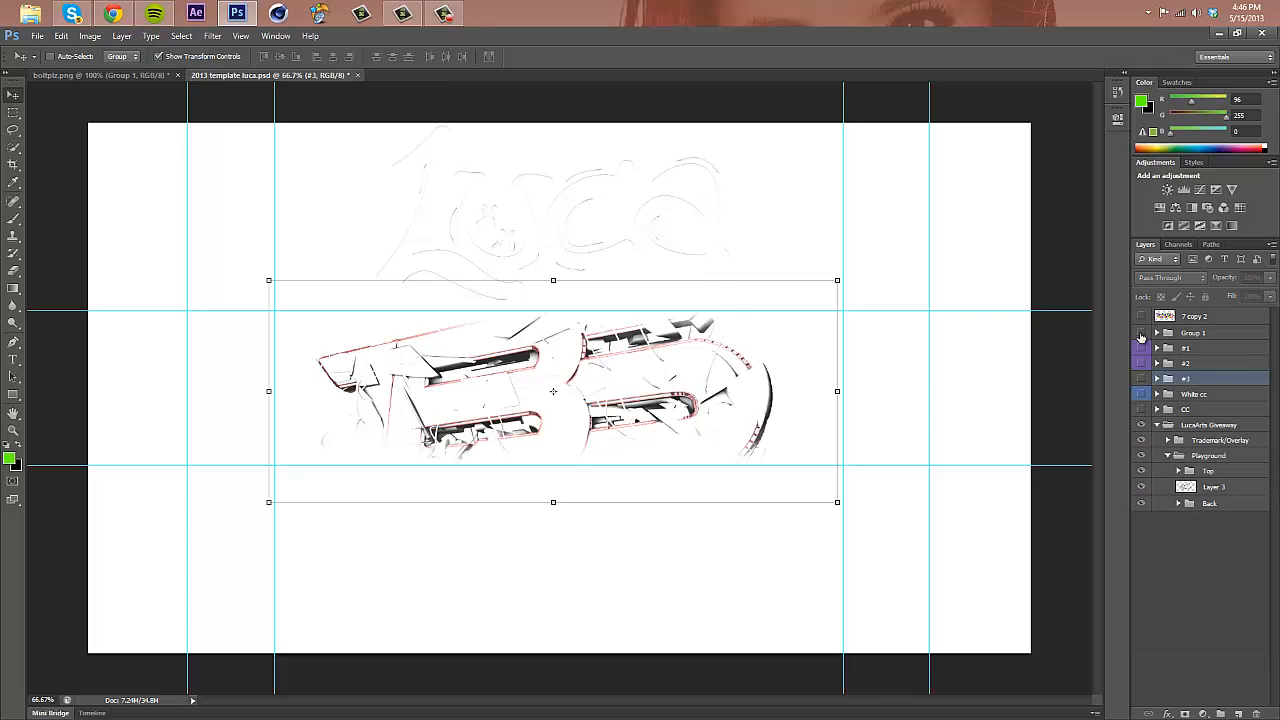
click(1142, 332)
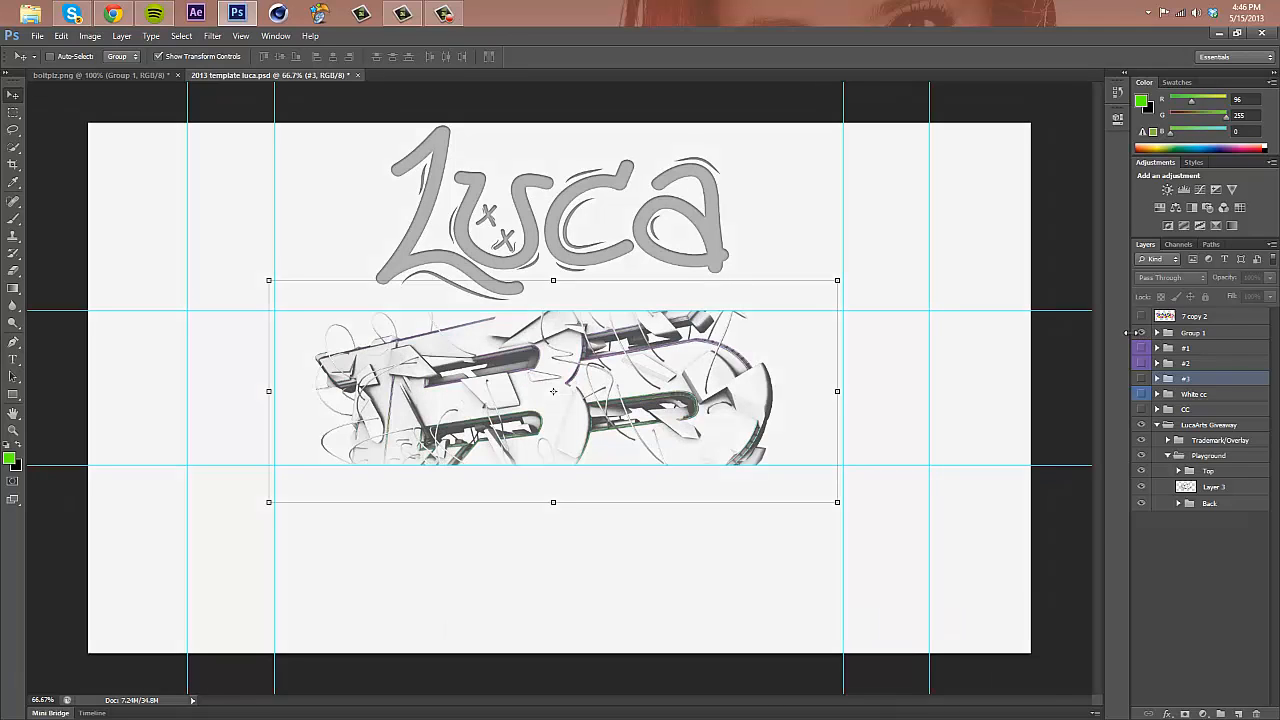
click(1141, 332)
click(1141, 394)
click(1141, 394)
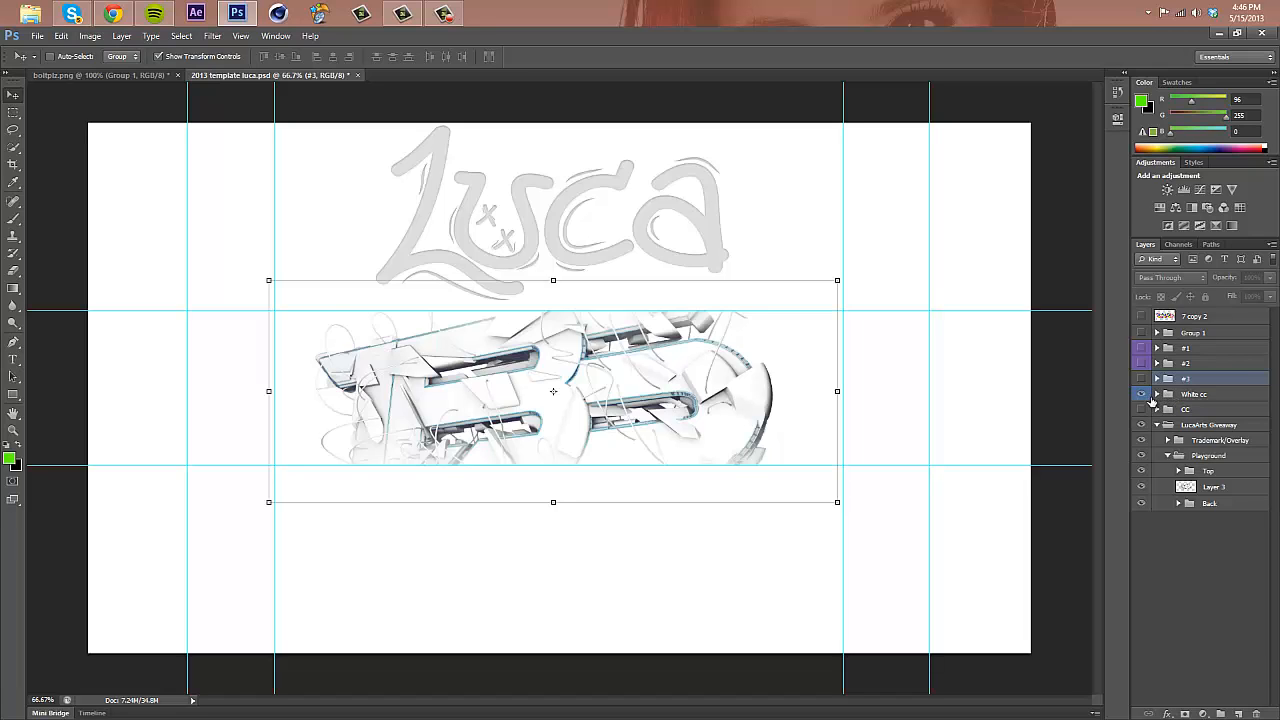
click(1141, 394)
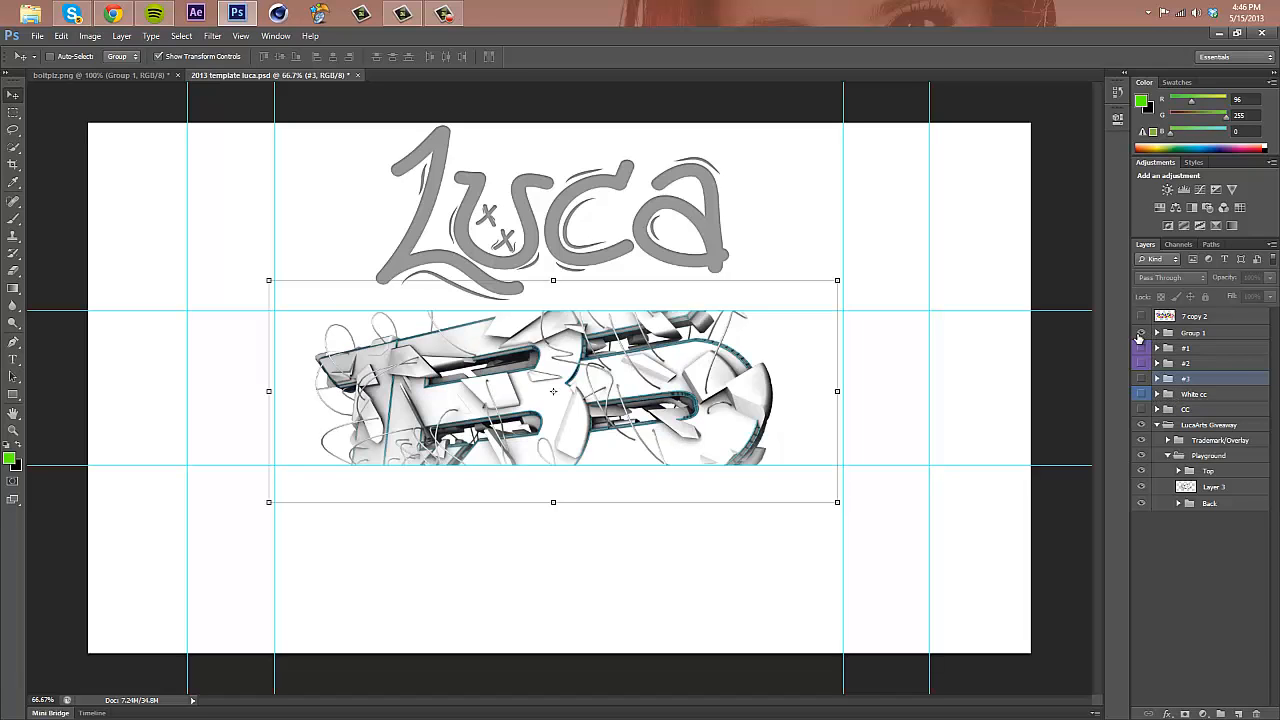
- Delete Group 1 from the template document and return to boltplz.png
click(1139, 334)
click(1177, 338)
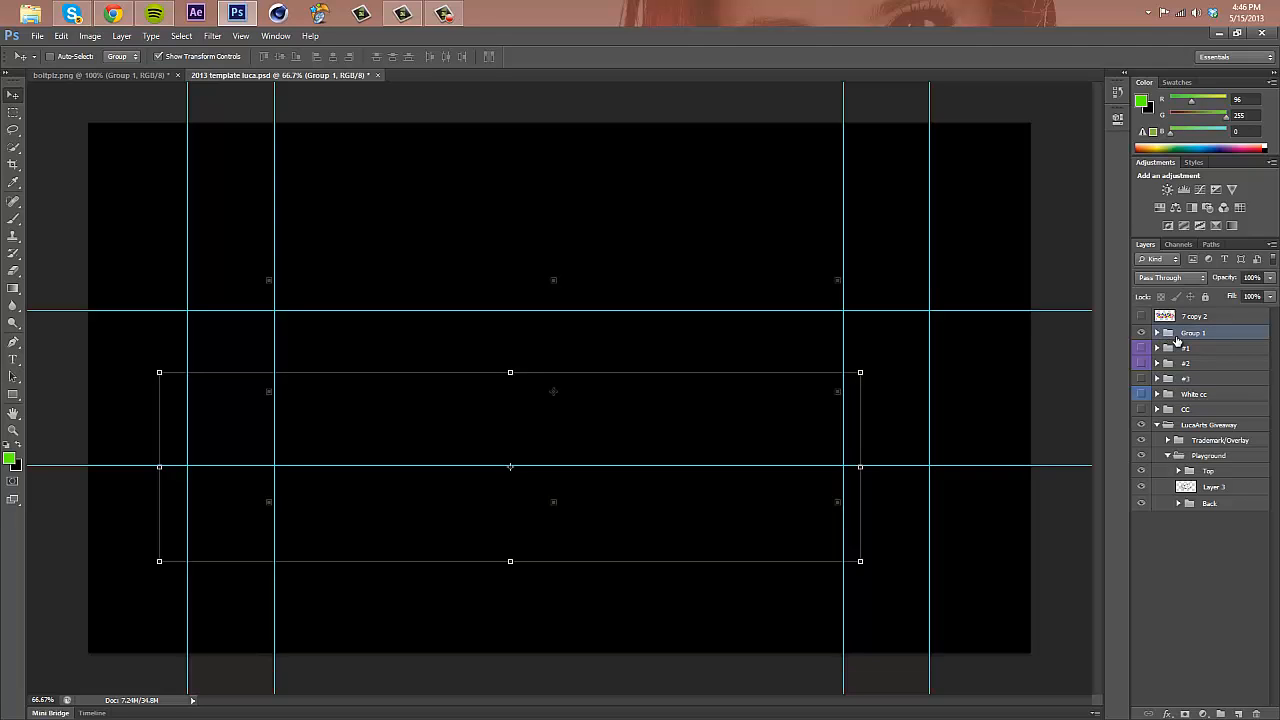
key(Delete)
click(99, 76)
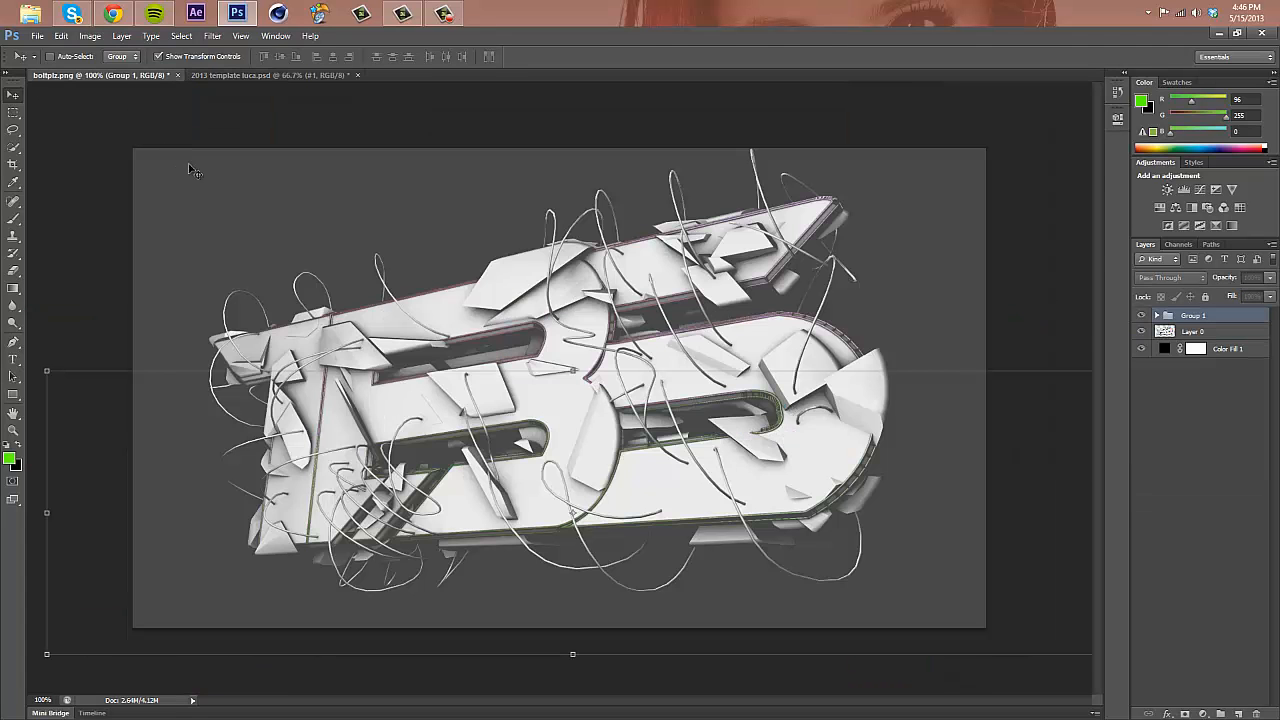
click(443, 12)
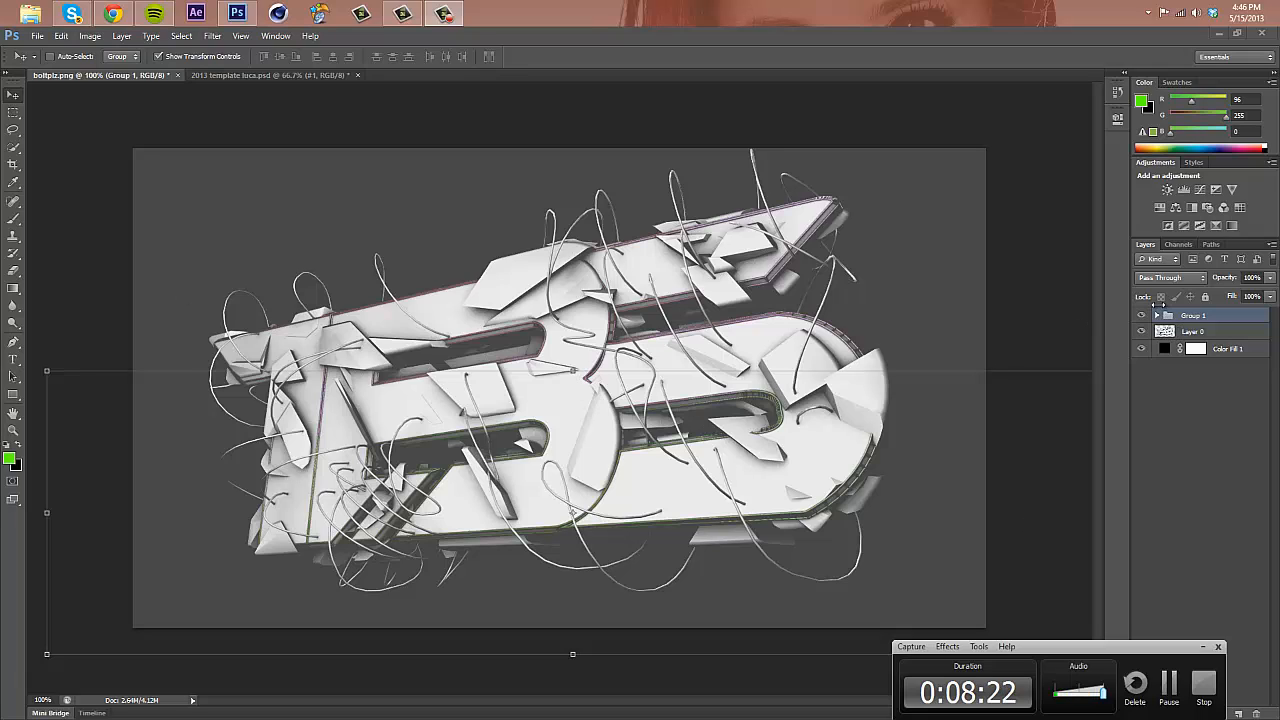
click(1204, 651)
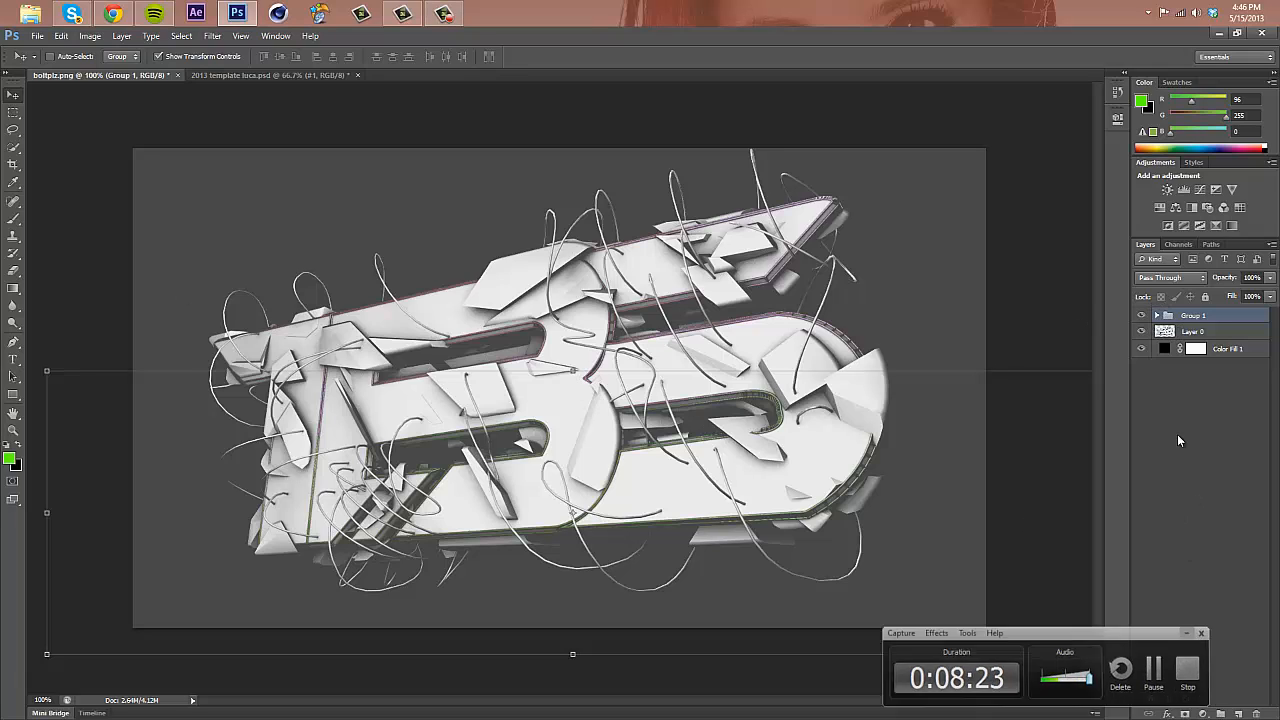
- Add a Vibrance adjustment layer above Levels 1 in Group 1 with Vibrance +42 and Saturation +11
click(1157, 315)
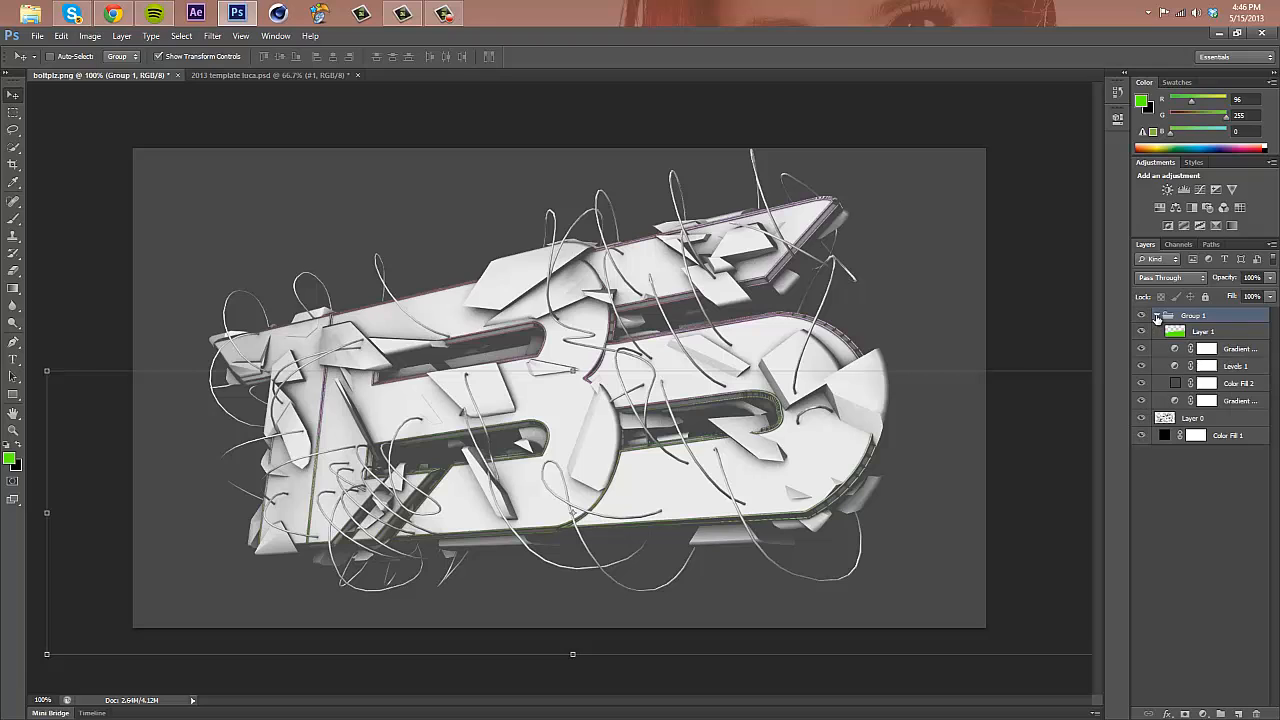
click(1214, 367)
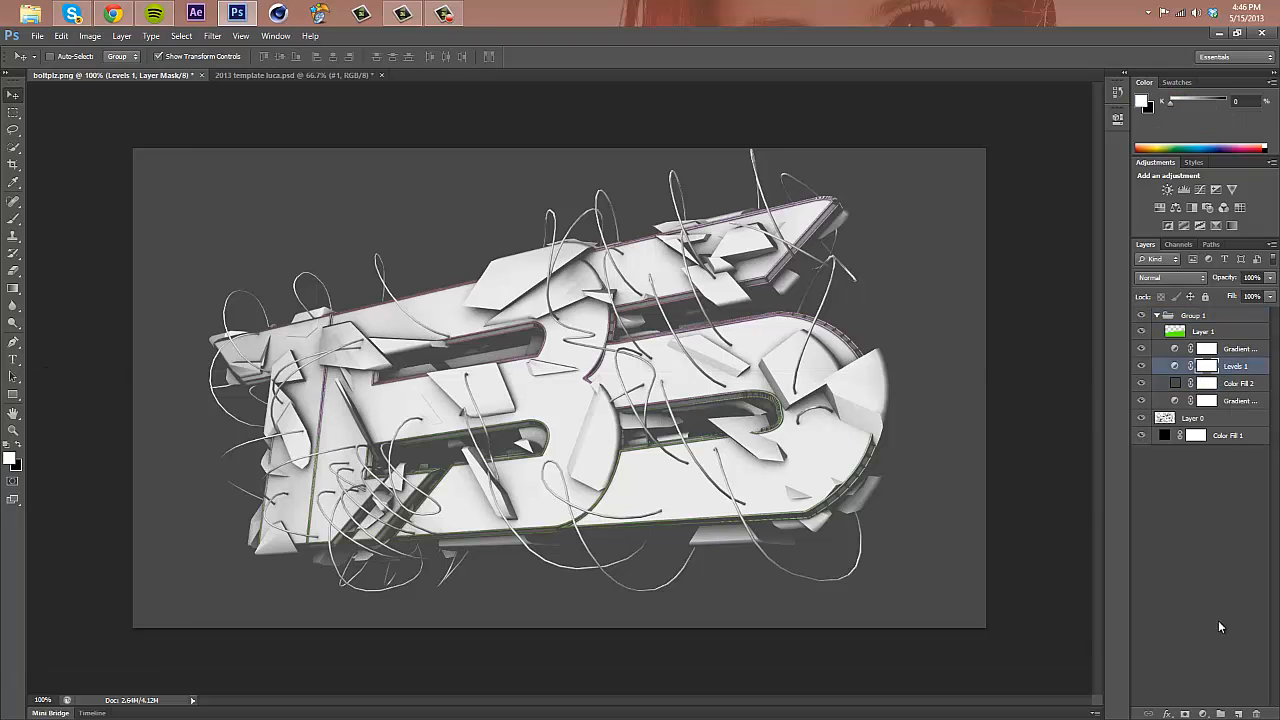
click(1203, 713)
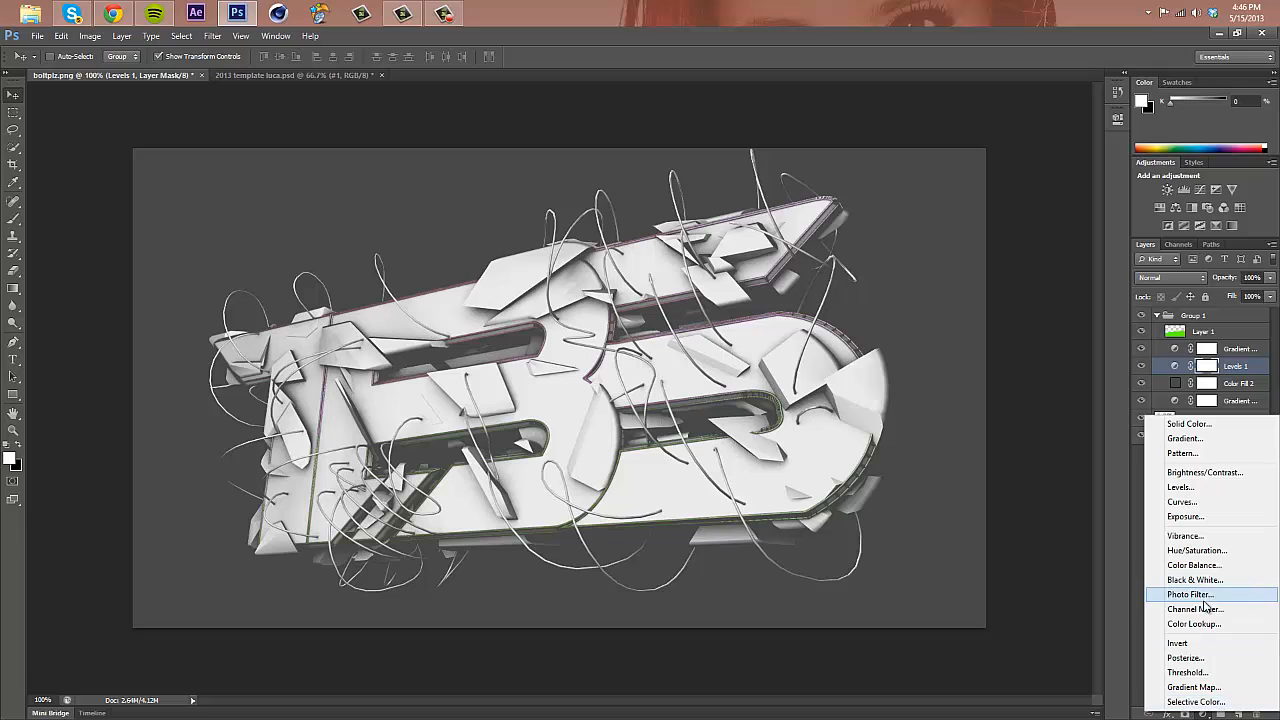
click(1190, 536)
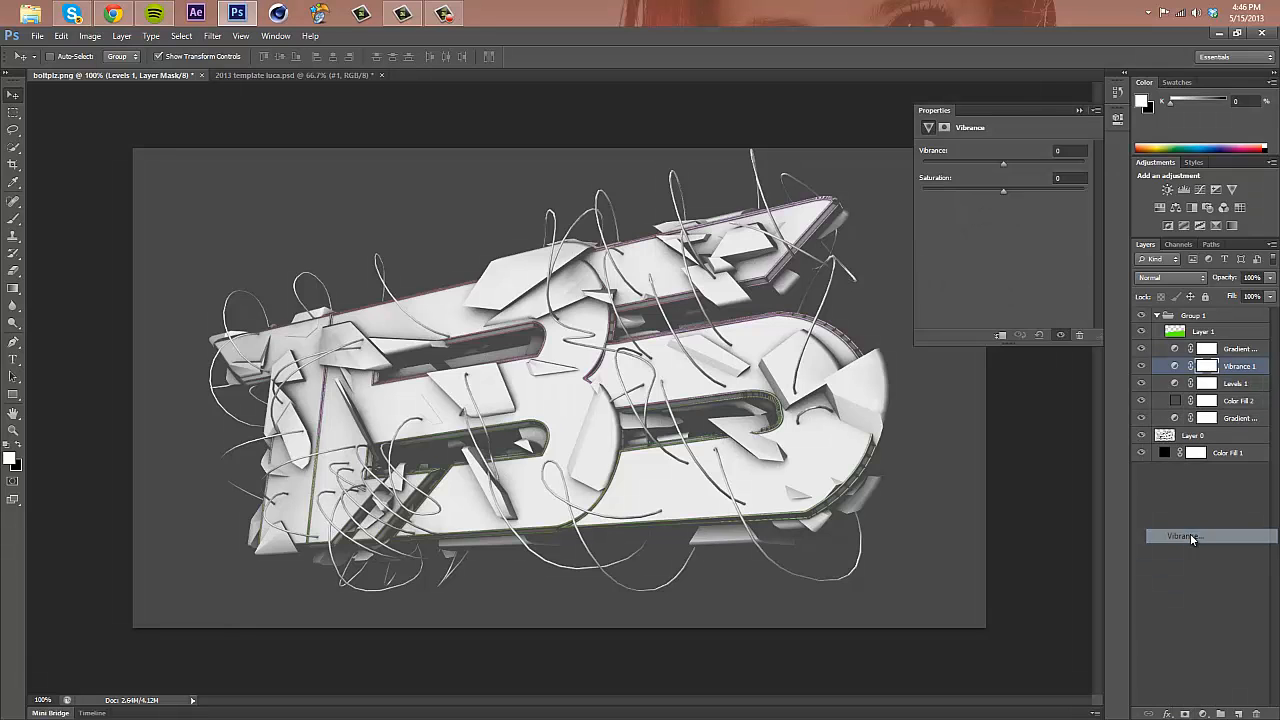
mouse_move(1004, 163)
mouse_down()
mouse_move(1050, 166)
mouse_move(1012, 186)
mouse_up()
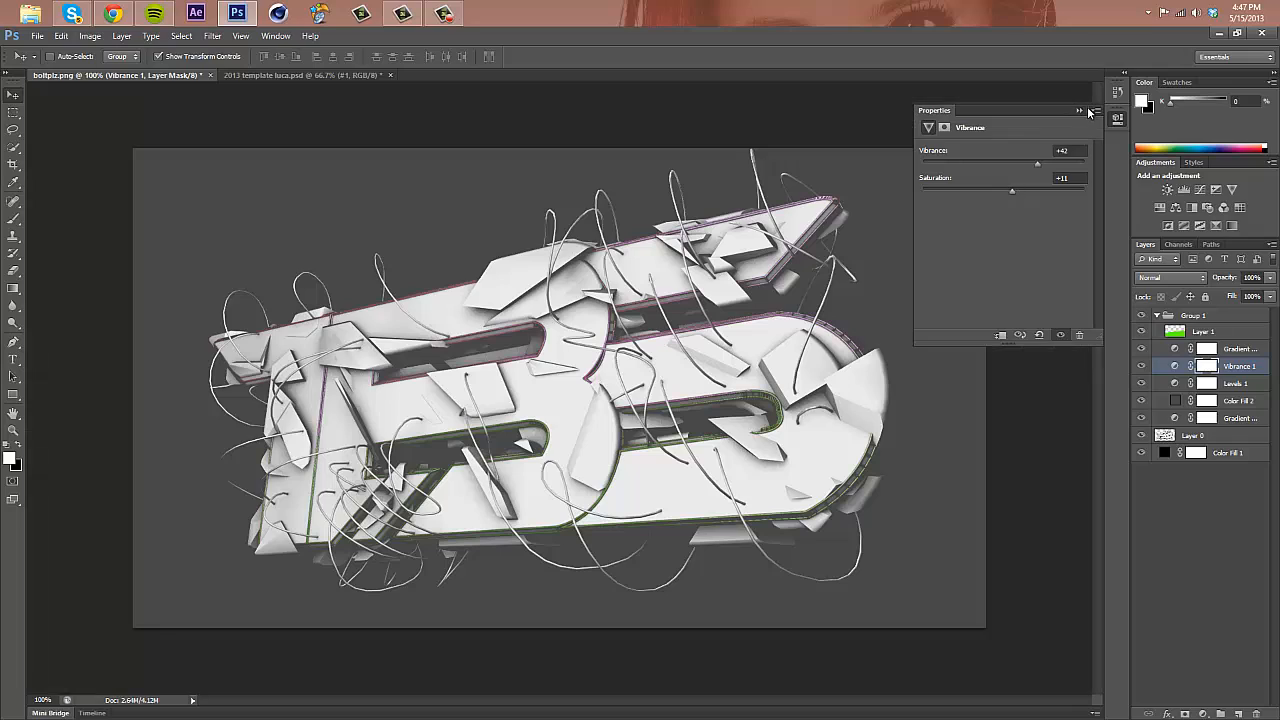
- Move the Vibrance 1 layer below Color Fill 2 in Group 1
click(1086, 111)
drag(1212, 380, 1203, 416)
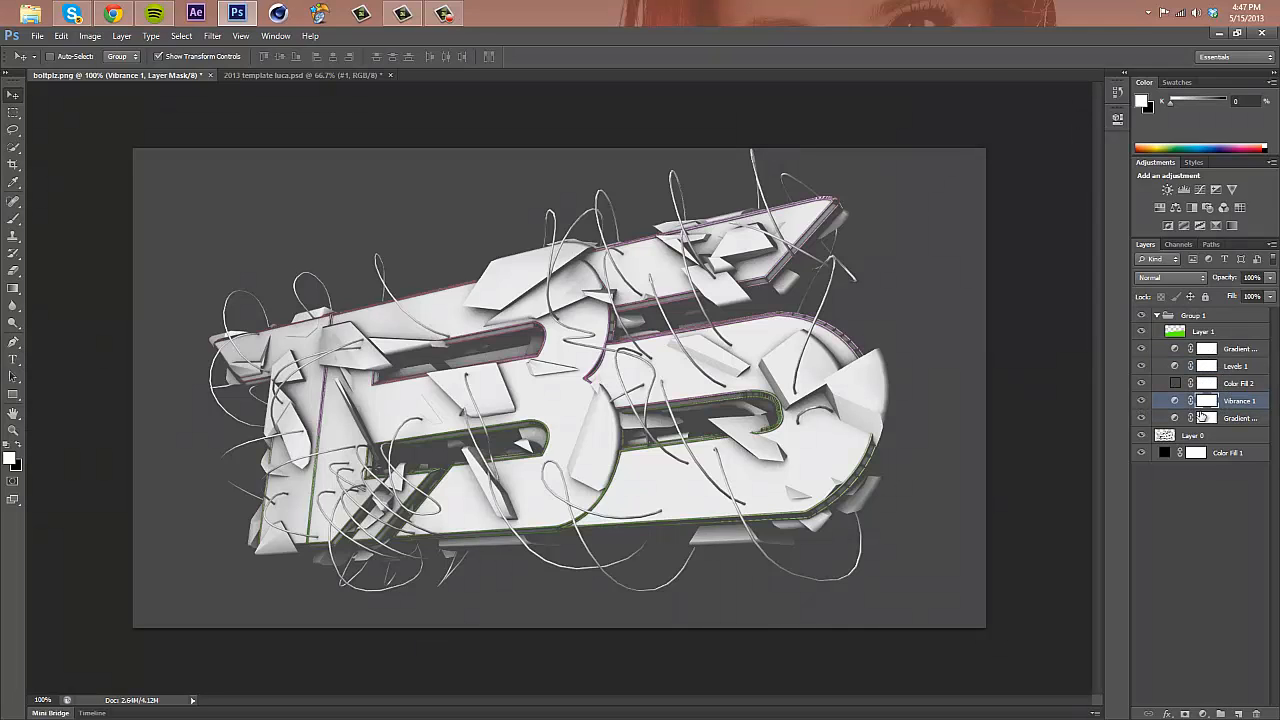
- Add a Curves adjustment layer above Color Fill 2 and bend its RGB curve down in the shadows to darken the render
click(1210, 386)
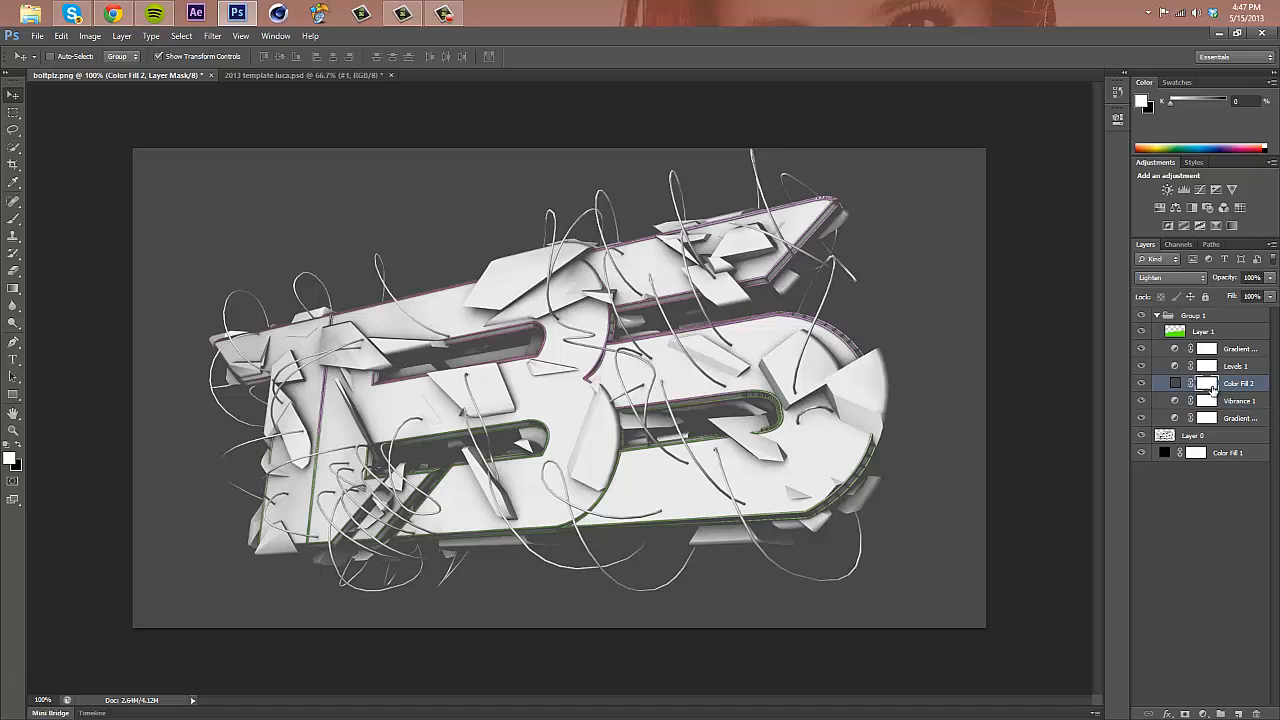
click(1203, 713)
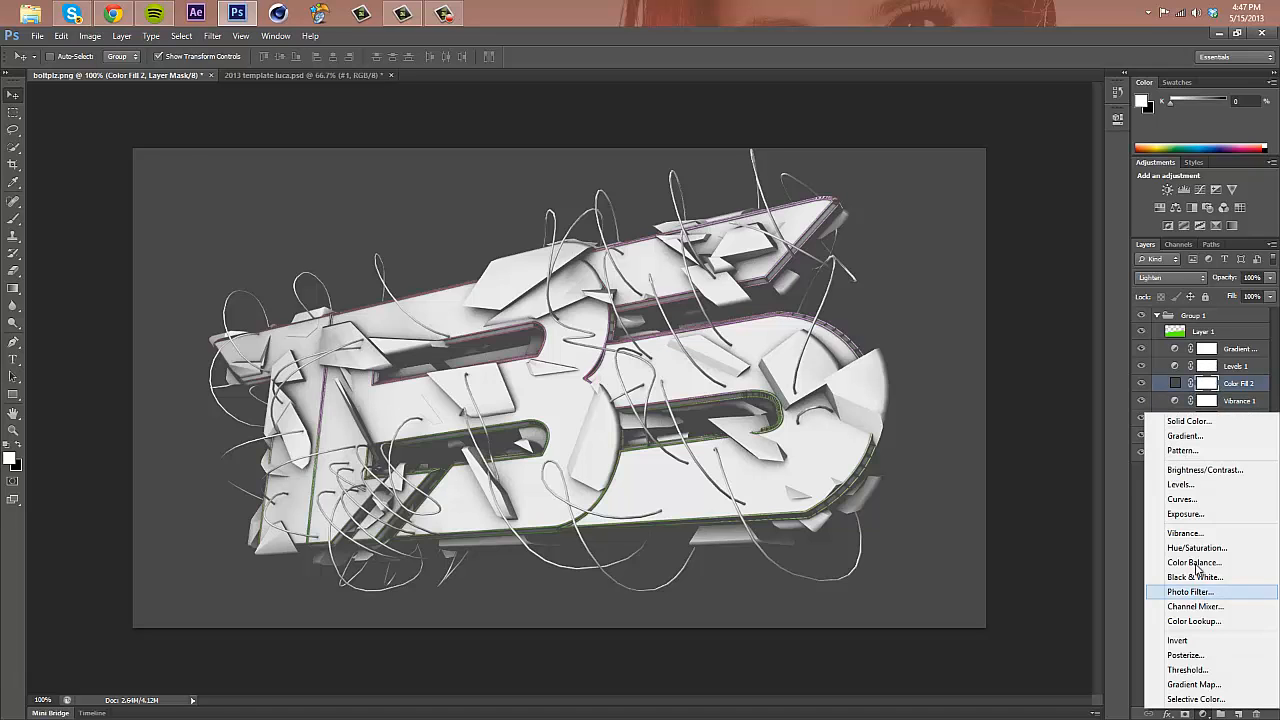
click(1203, 503)
drag(978, 286, 980, 292)
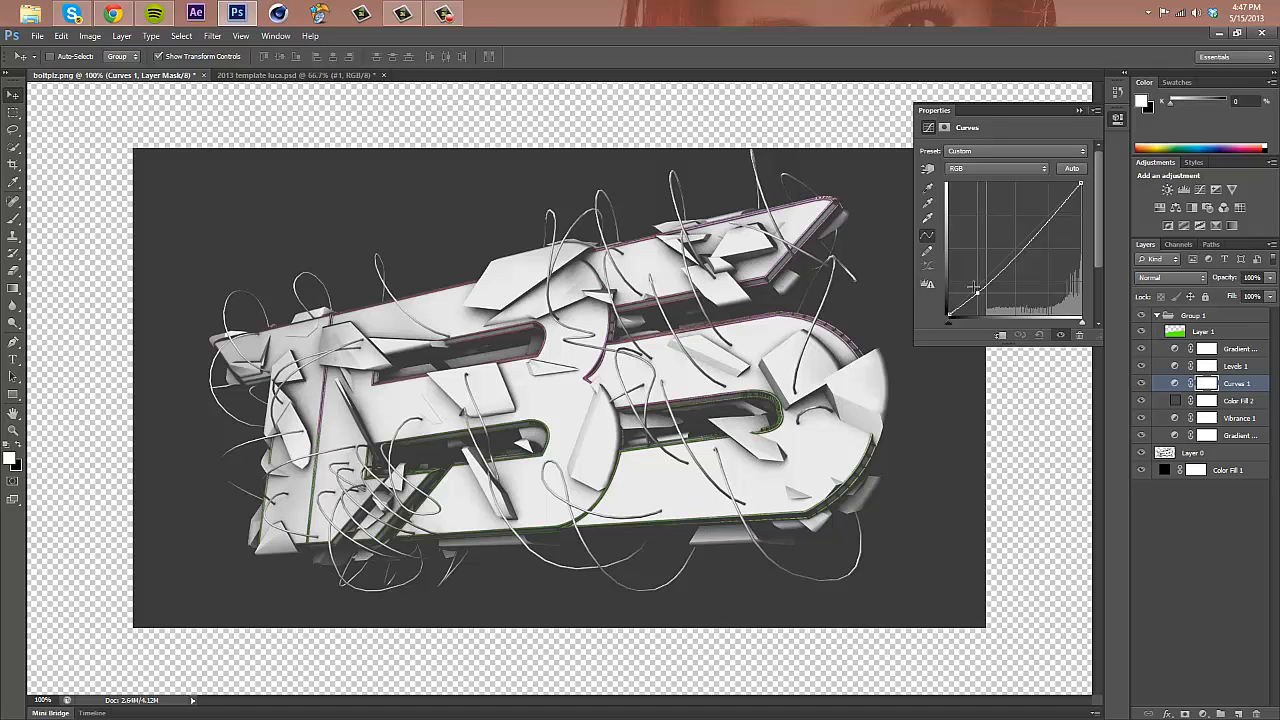
drag(973, 288, 981, 290)
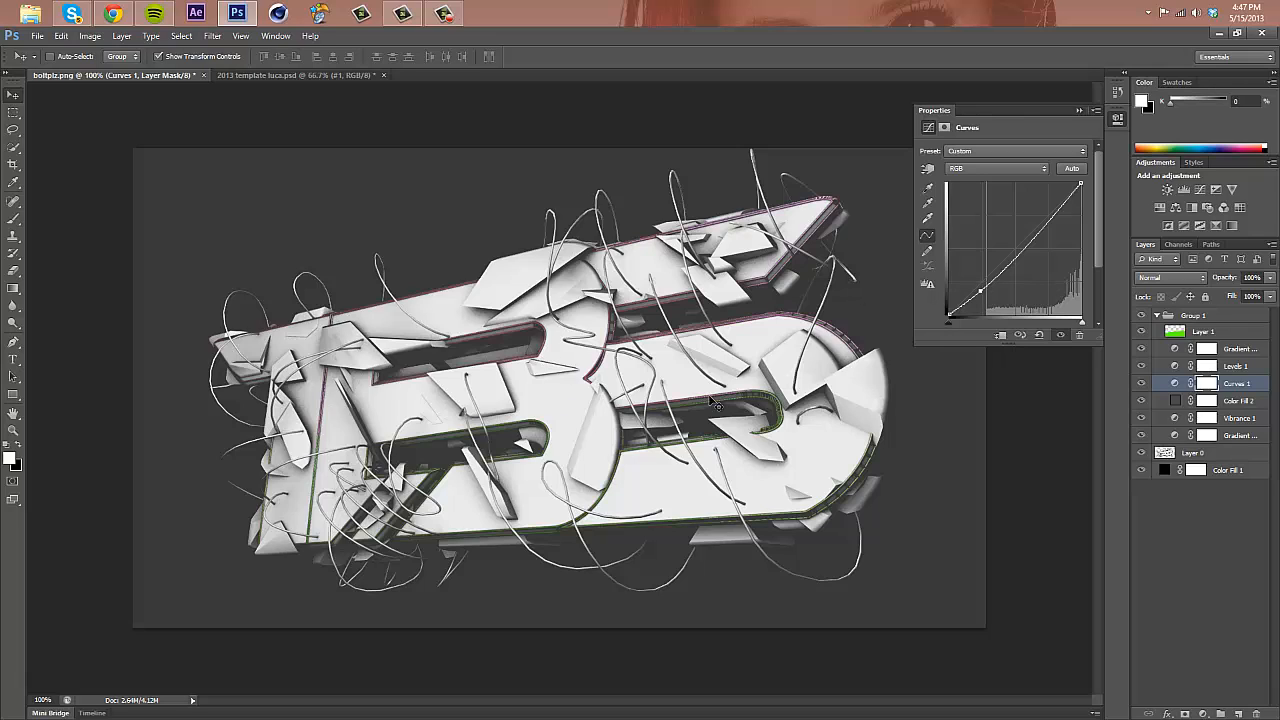
mouse_move(979, 289)
mouse_down()
mouse_move(958, 275)
mouse_move(971, 302)
mouse_up()
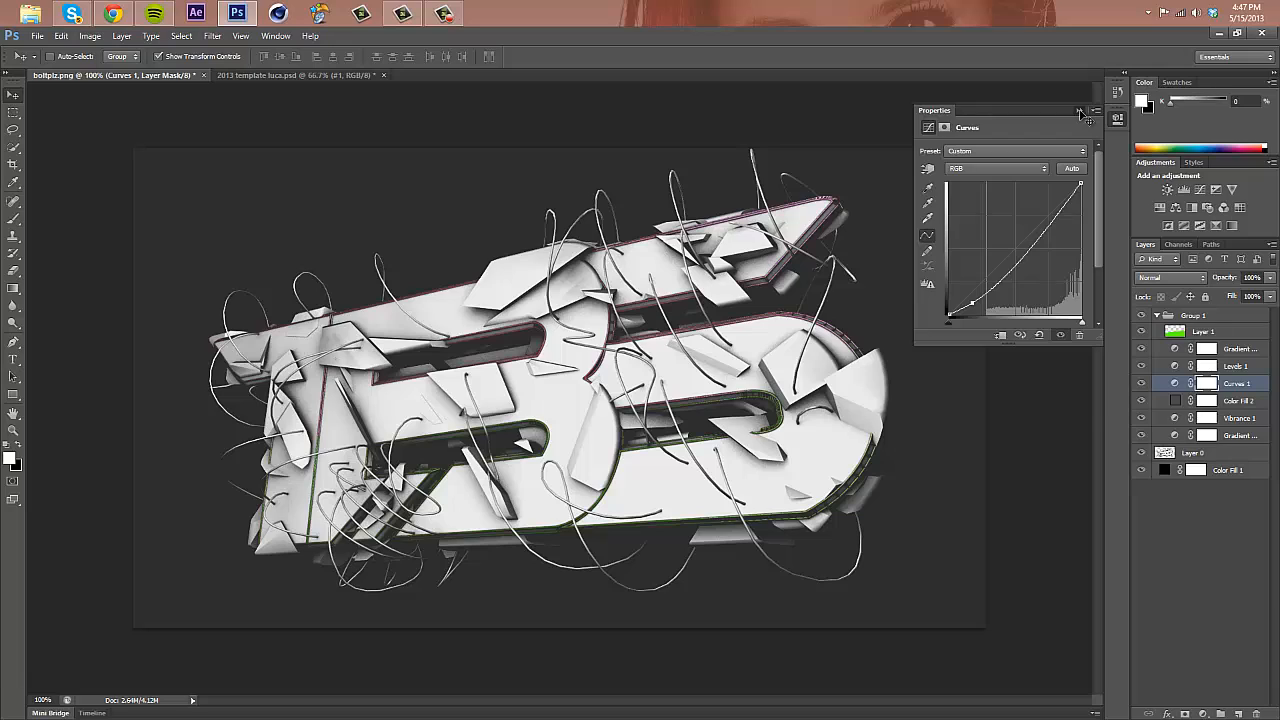
click(1080, 110)
- Change the Hue-blended Gradient Map above Levels 1 to the Black, White preset gradient
click(1256, 367)
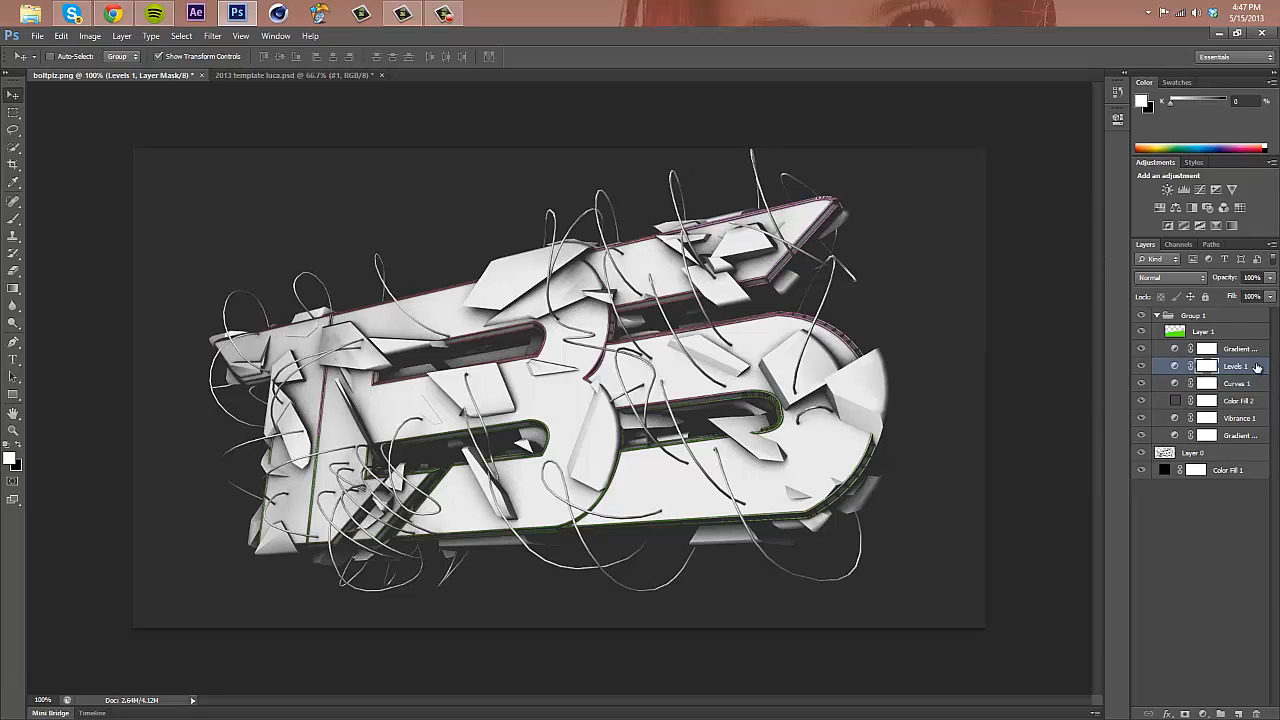
double_click(1175, 348)
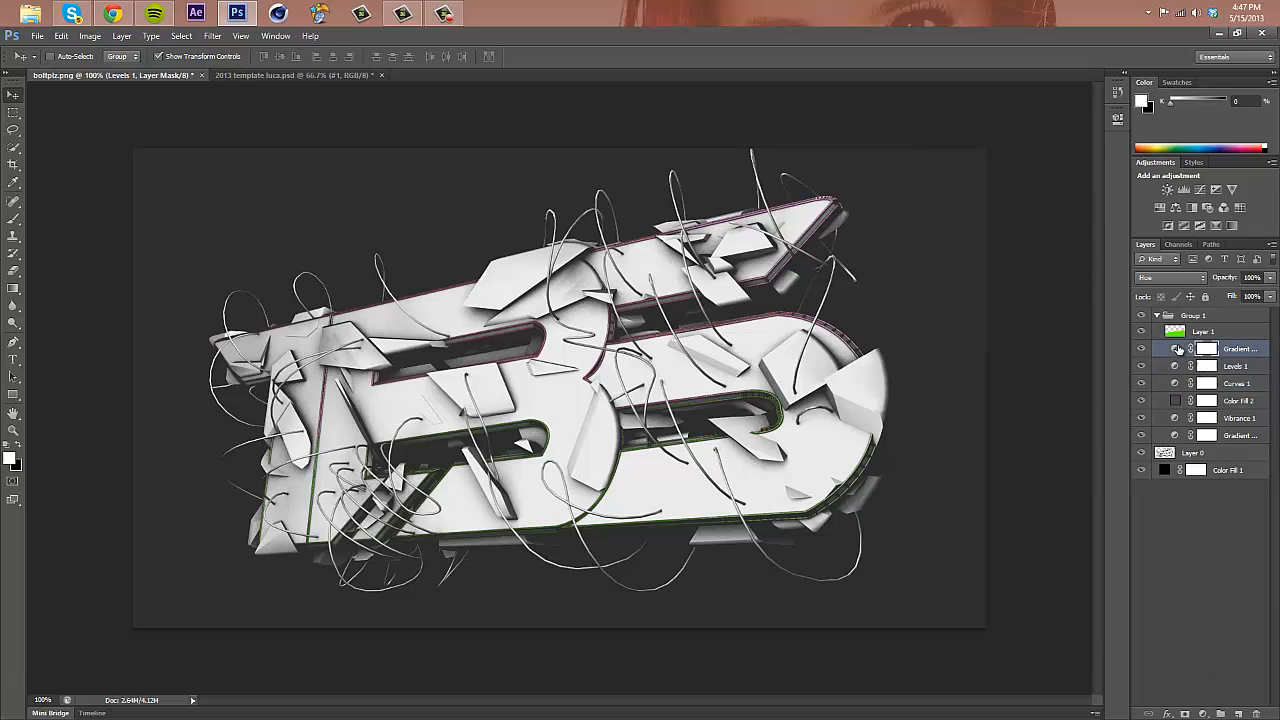
click(965, 154)
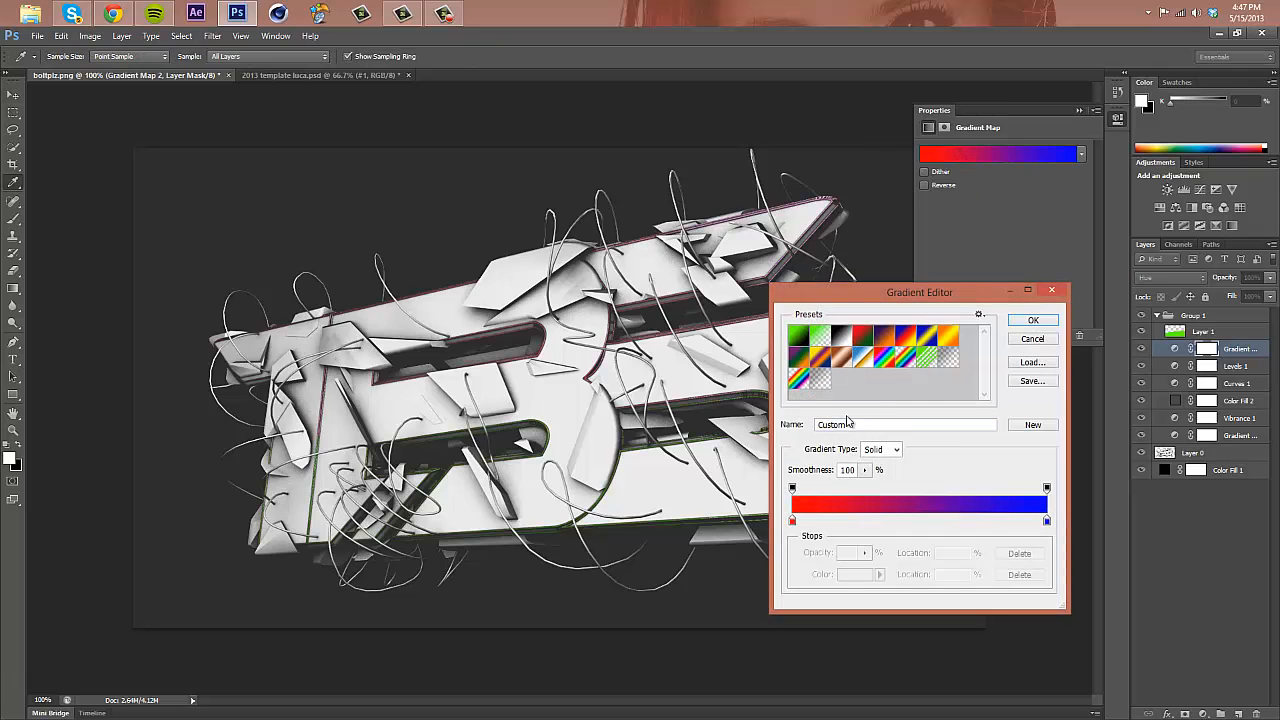
click(841, 343)
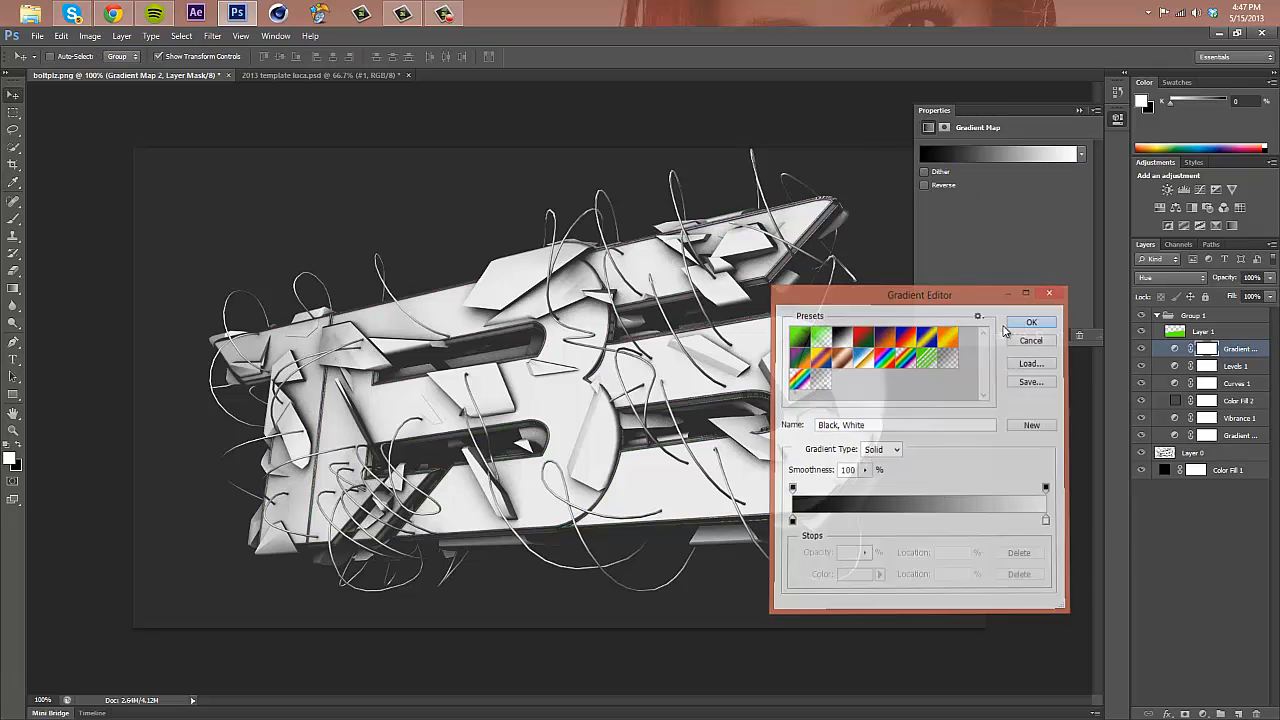
click(1006, 325)
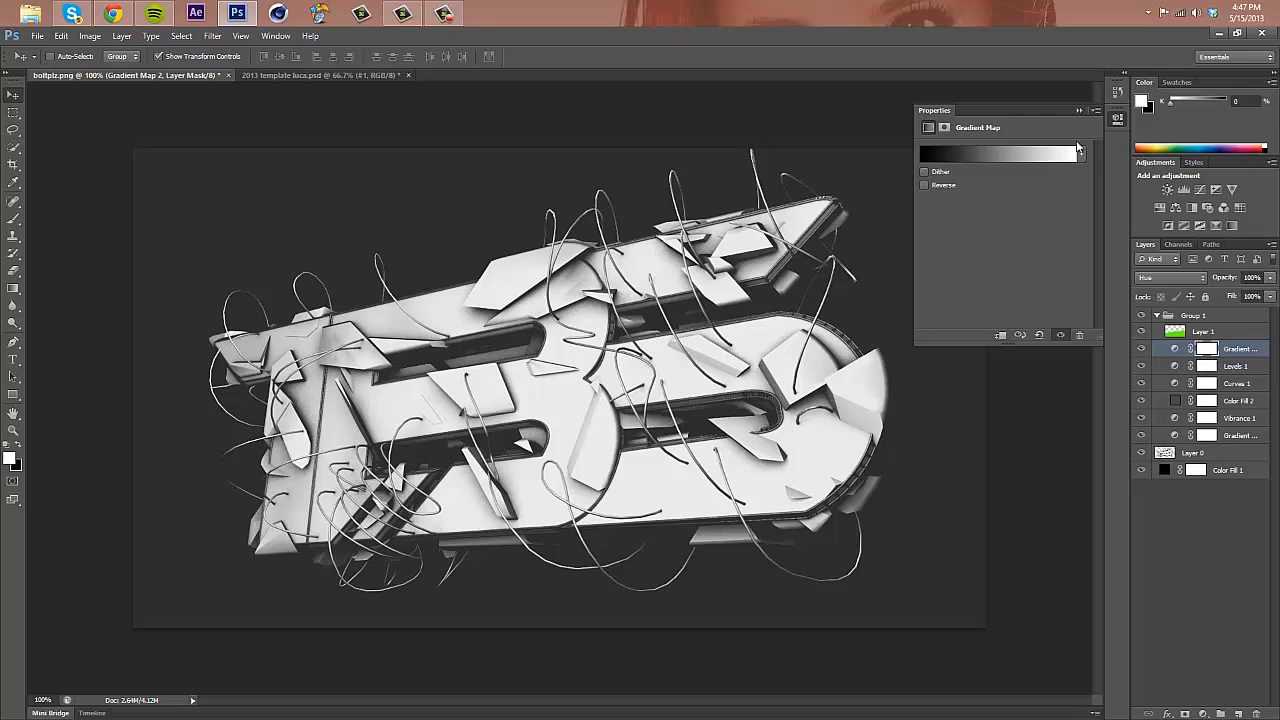
click(1079, 111)
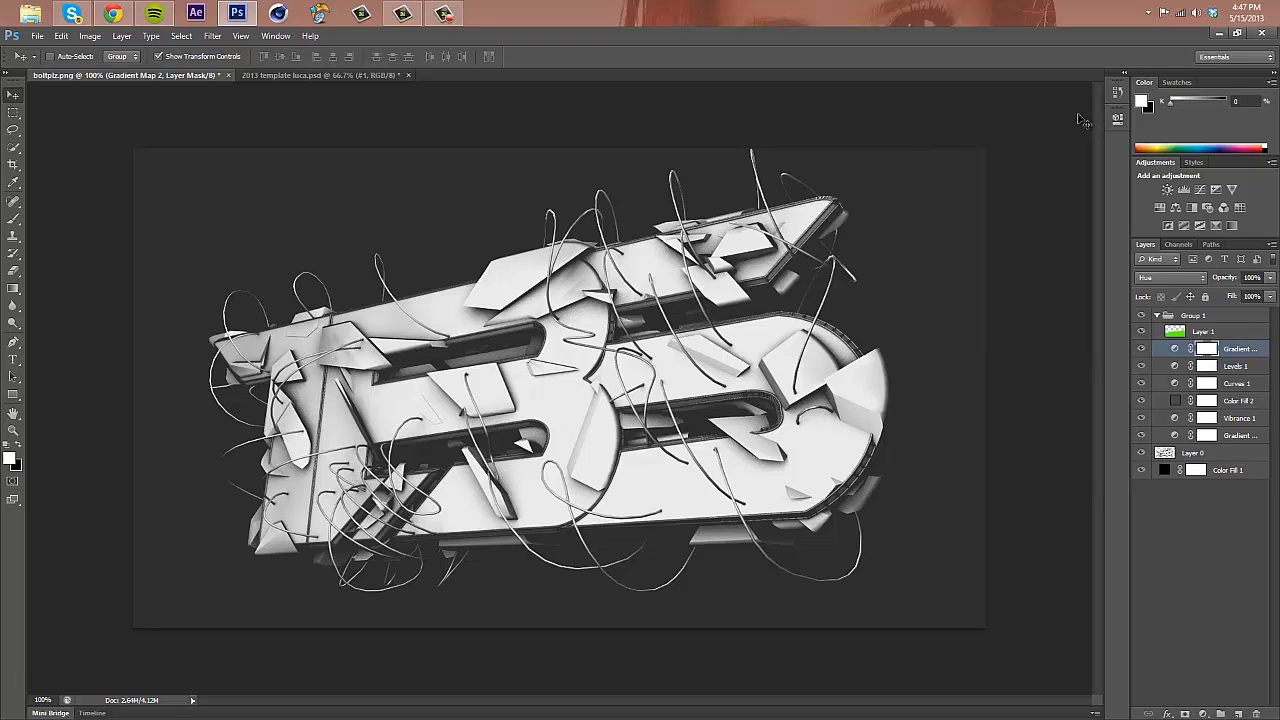
- Add a Brightness/Contrast adjustment layer above Gradient Map 2 with Brightness 14 and Contrast 9
click(1203, 713)
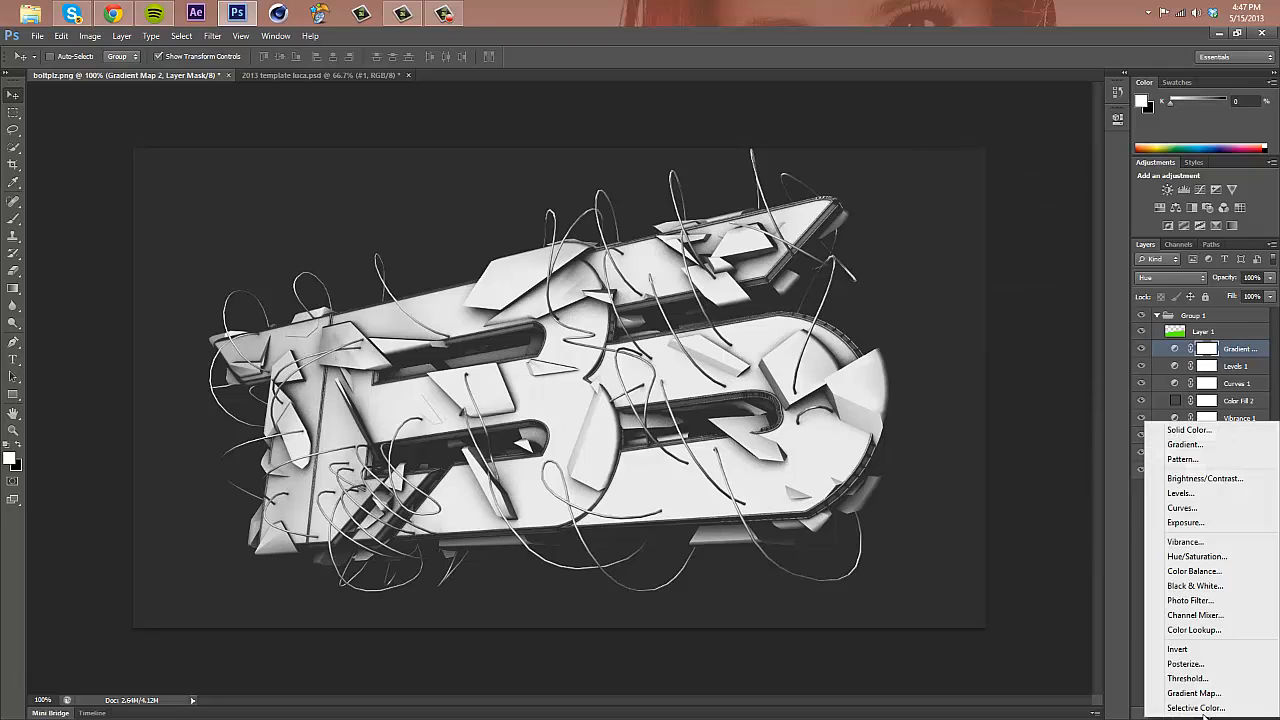
click(1193, 479)
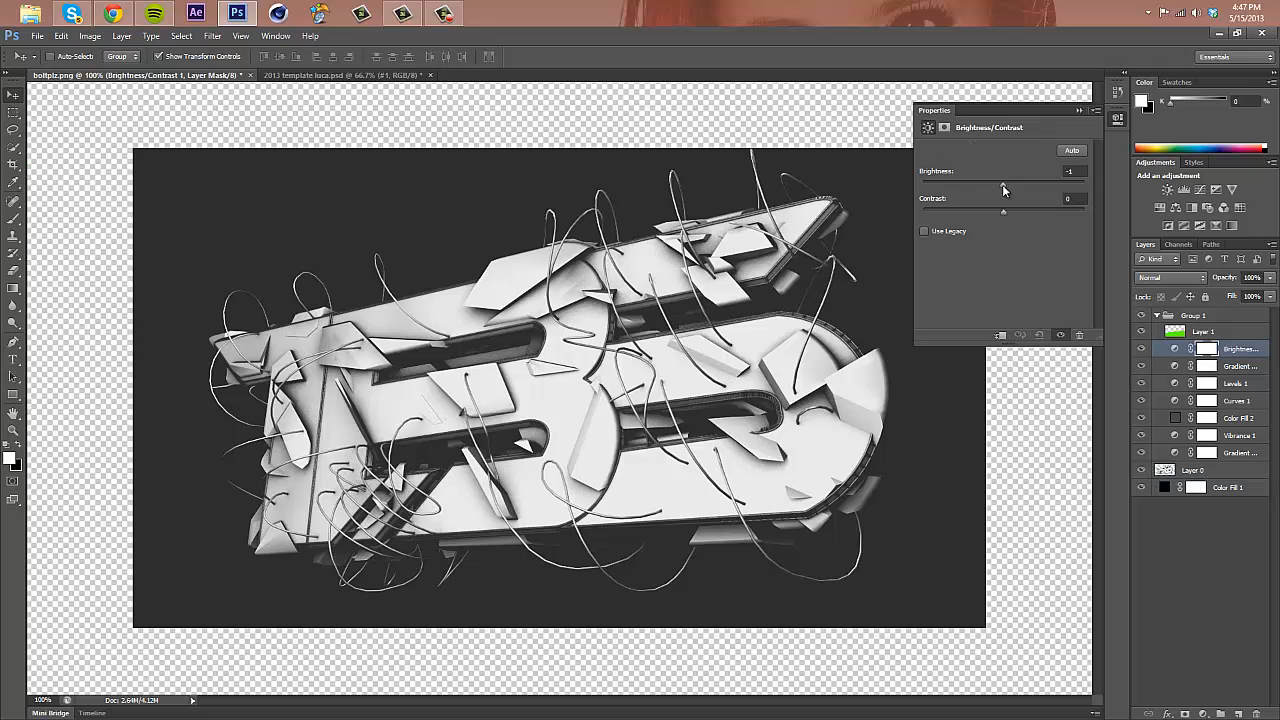
drag(1006, 185, 1010, 212)
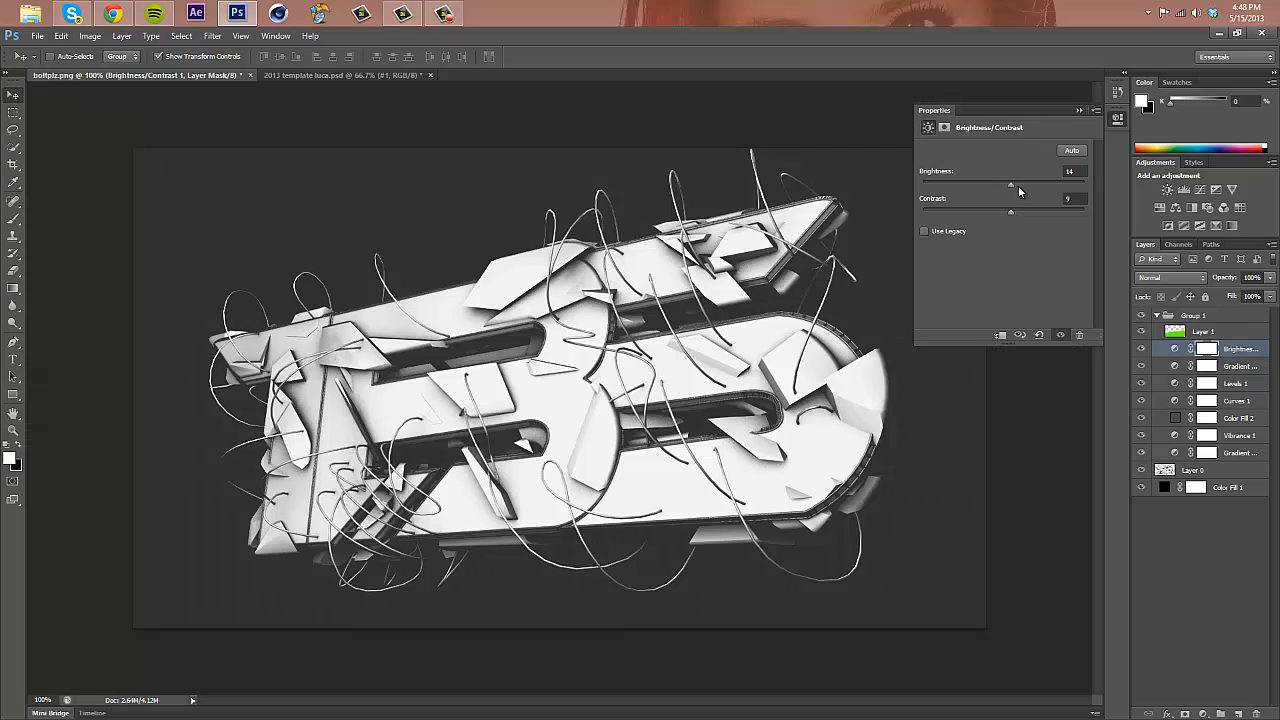
click(1079, 110)
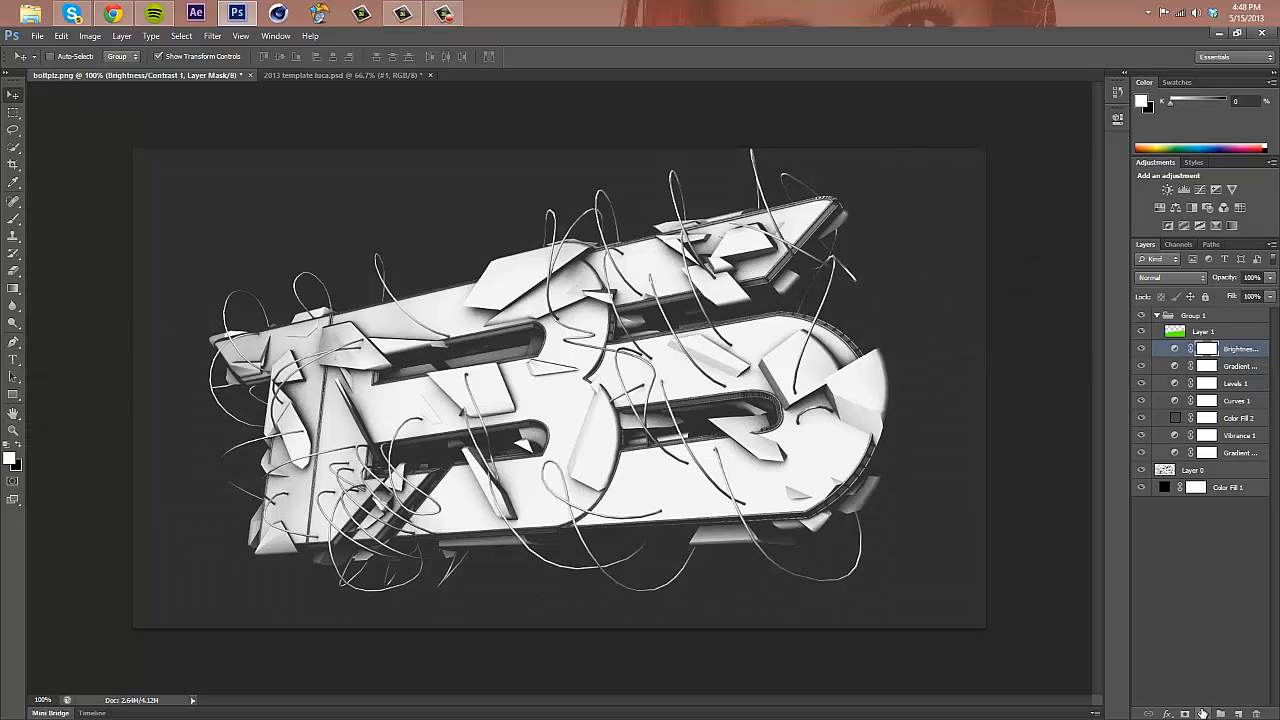
- Add a green-to-black Gradient Map layer above Brightness/Contrast 1 and set its blend mode to Hue
click(1205, 713)
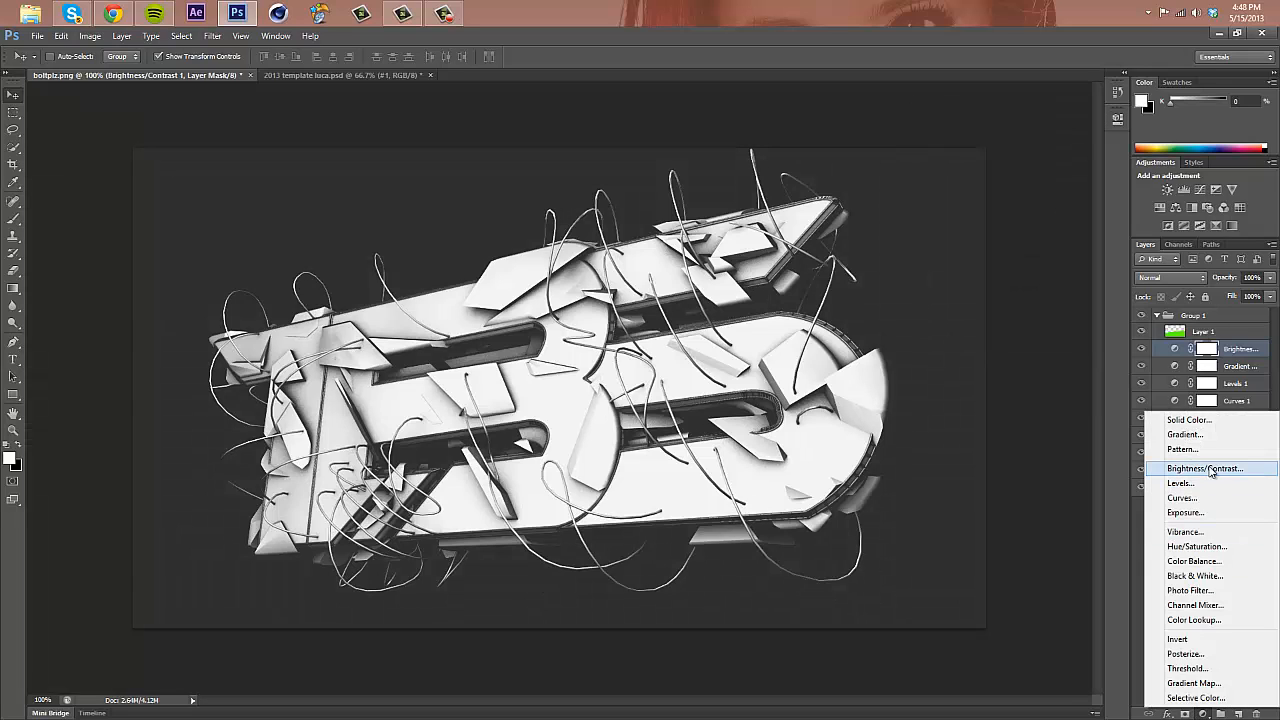
click(1195, 685)
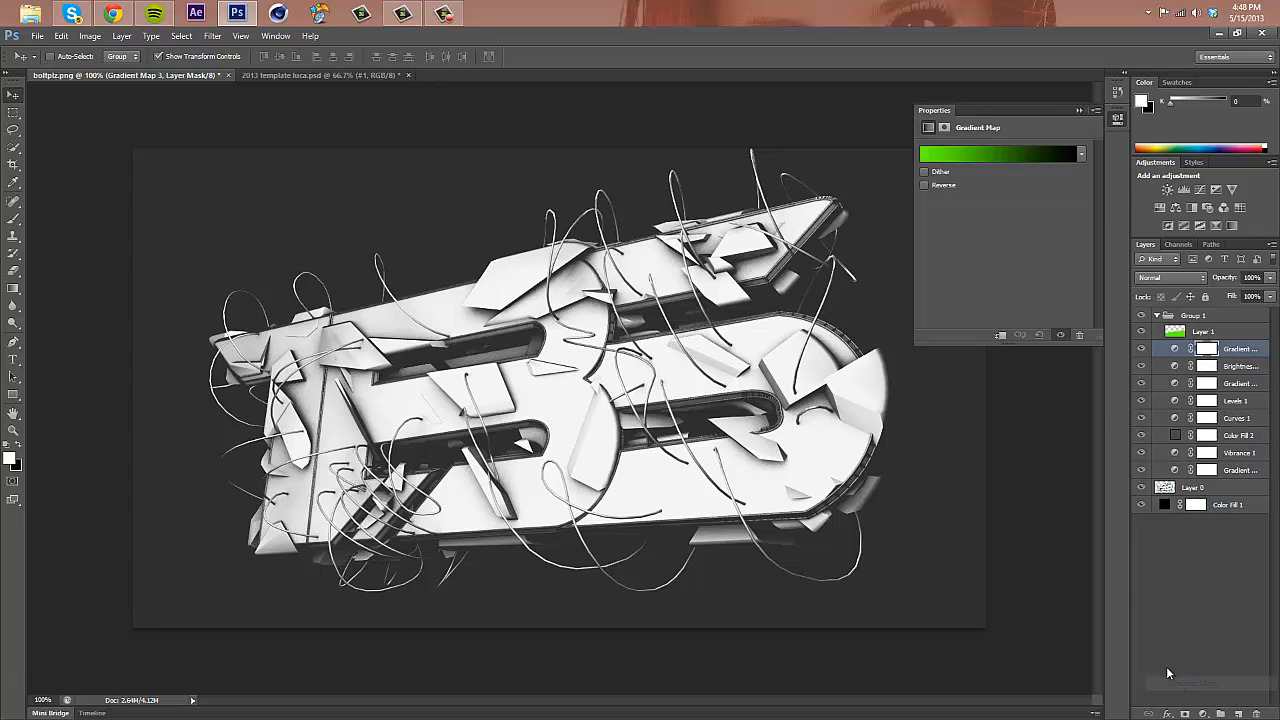
click(983, 155)
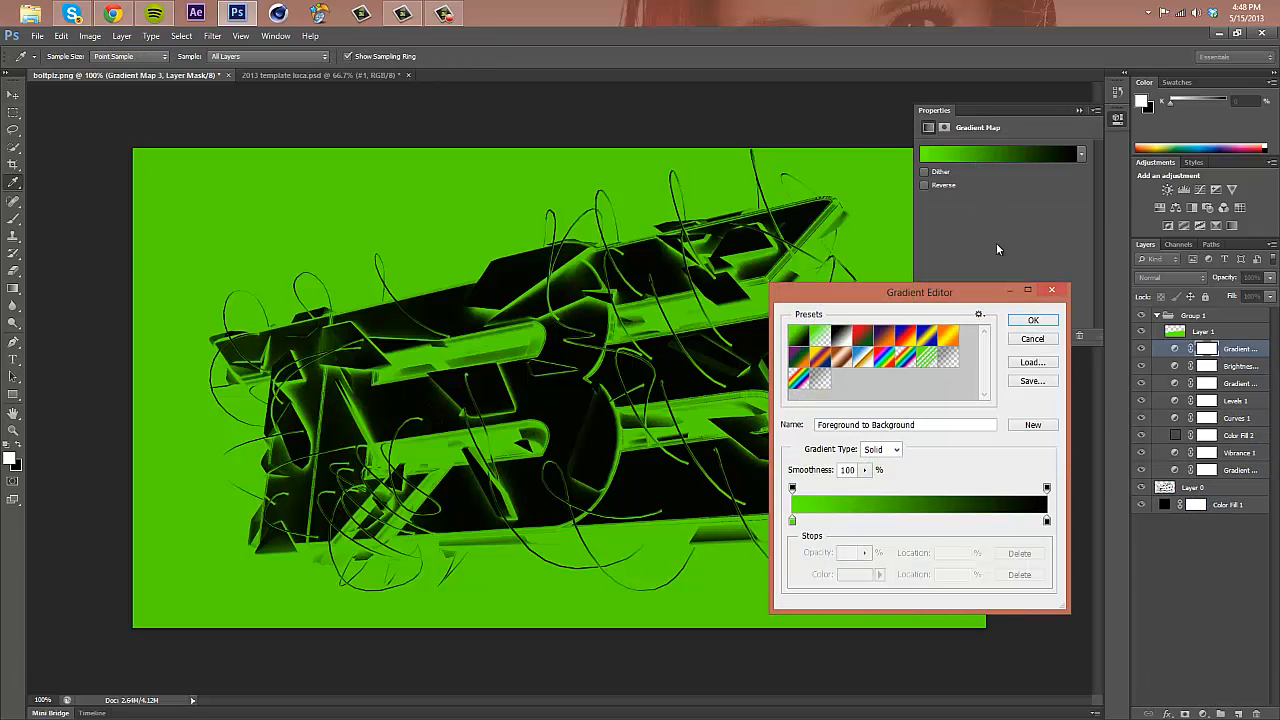
click(1062, 291)
click(1078, 111)
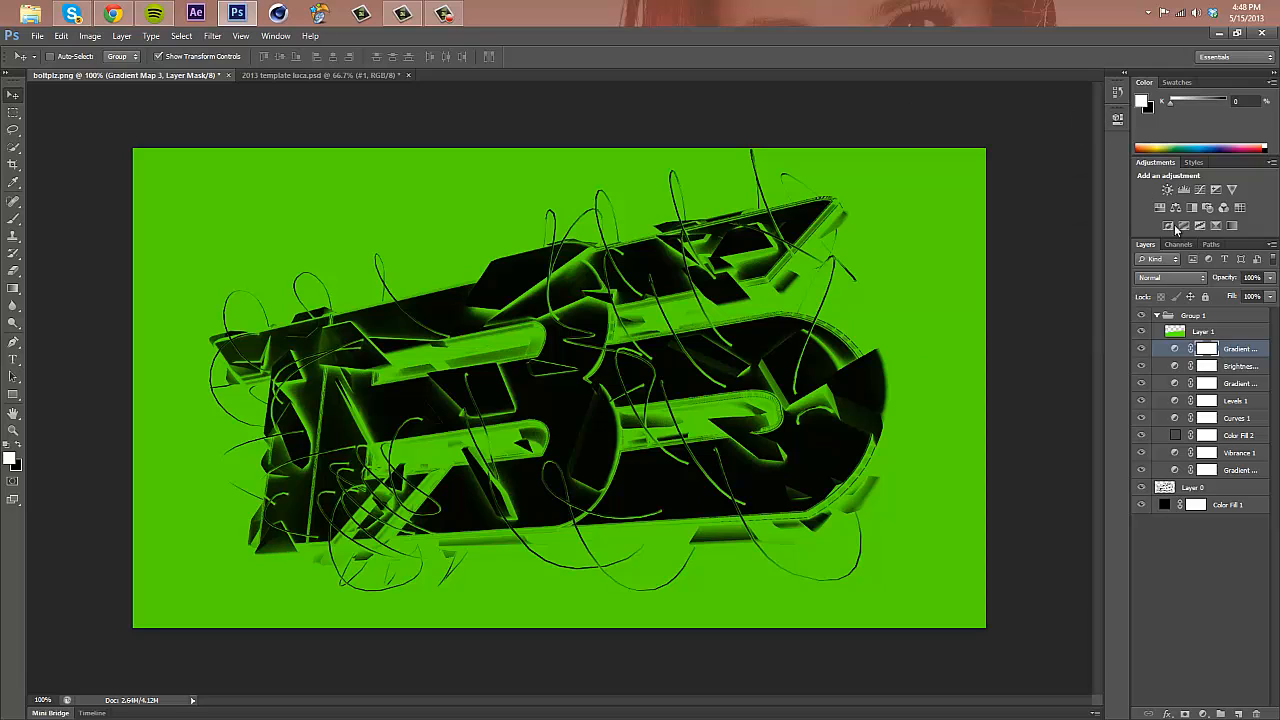
click(1177, 282)
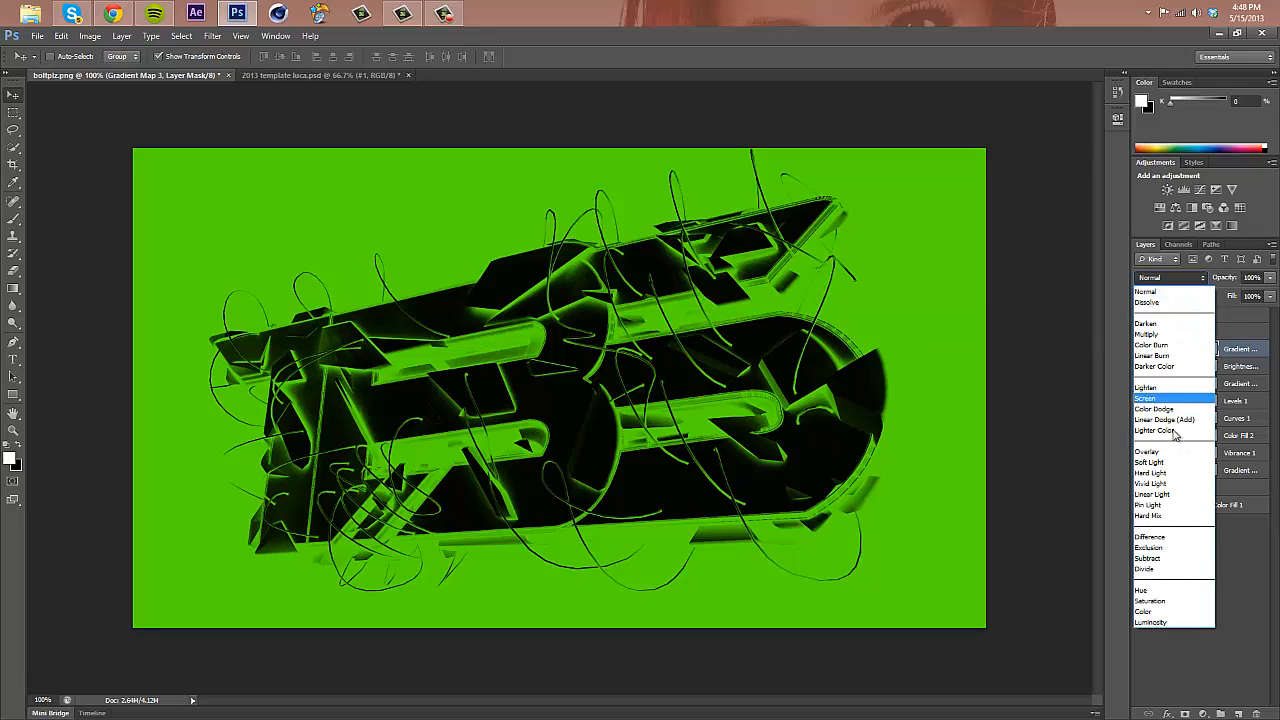
click(1158, 591)
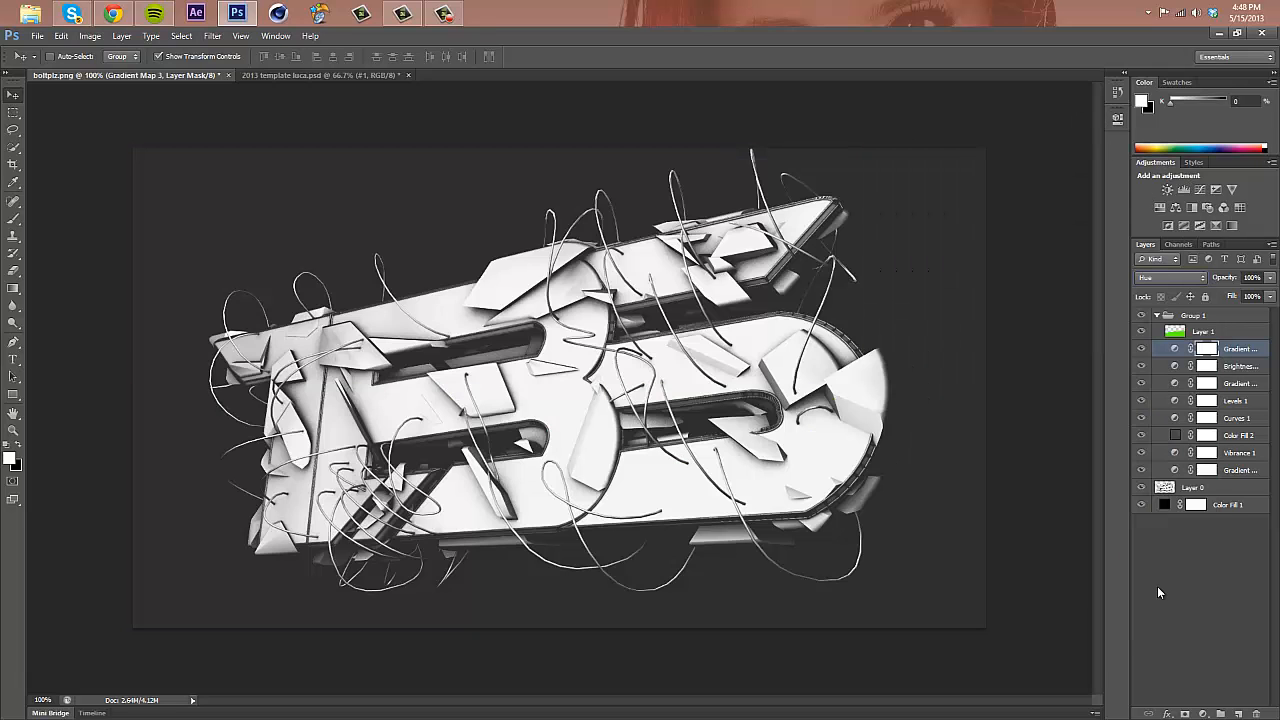
- Set the black end stop of Gradient Map 3 to red ff0000, giving a green-to-red gradient
click(1221, 332)
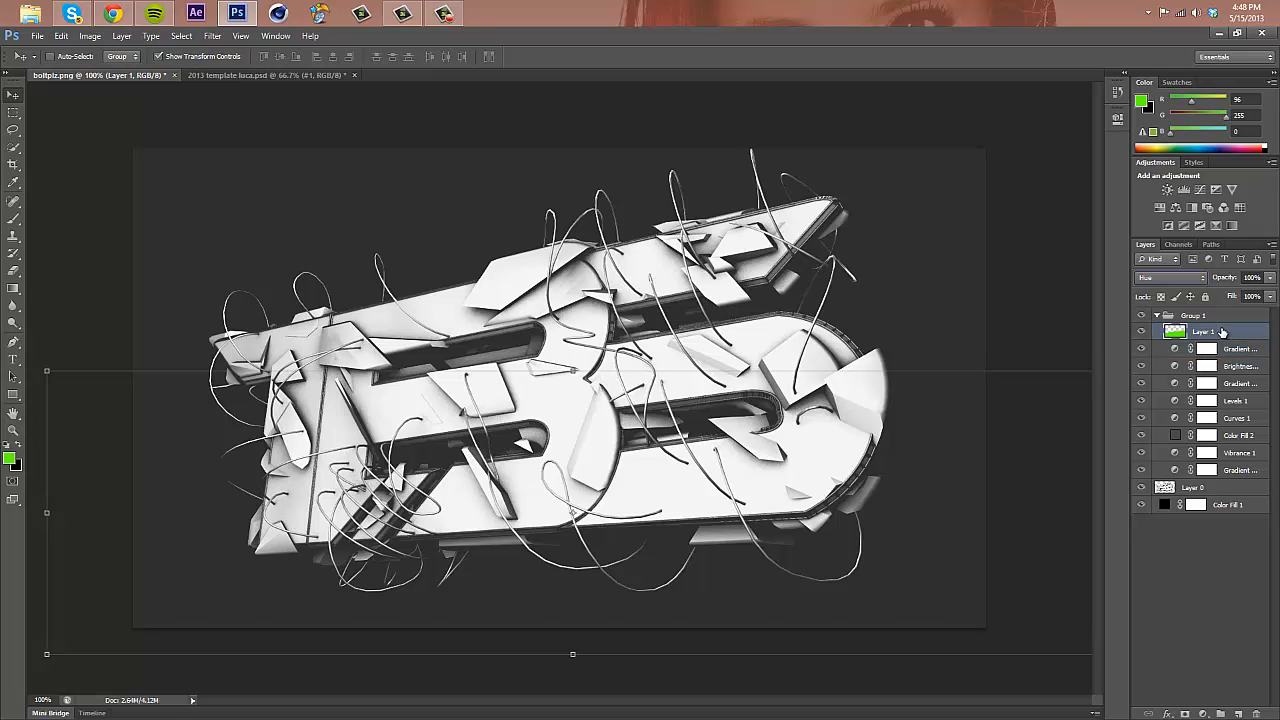
double_click(1174, 349)
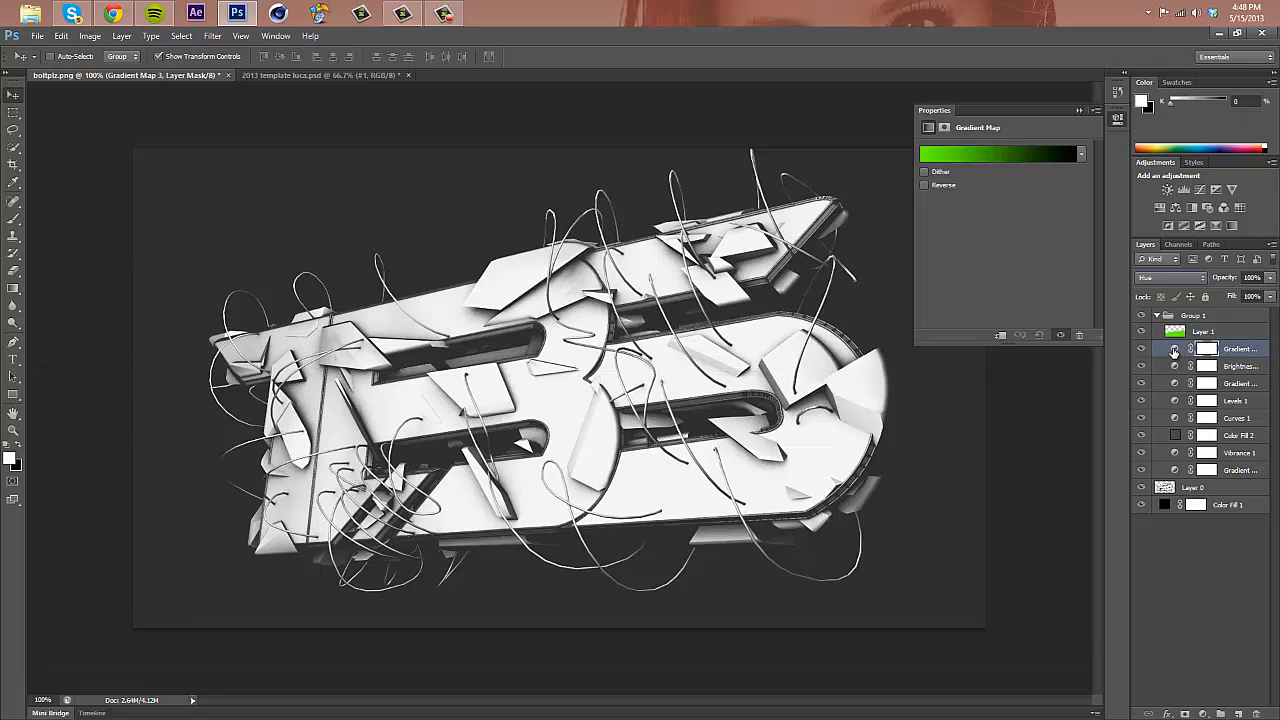
click(1072, 156)
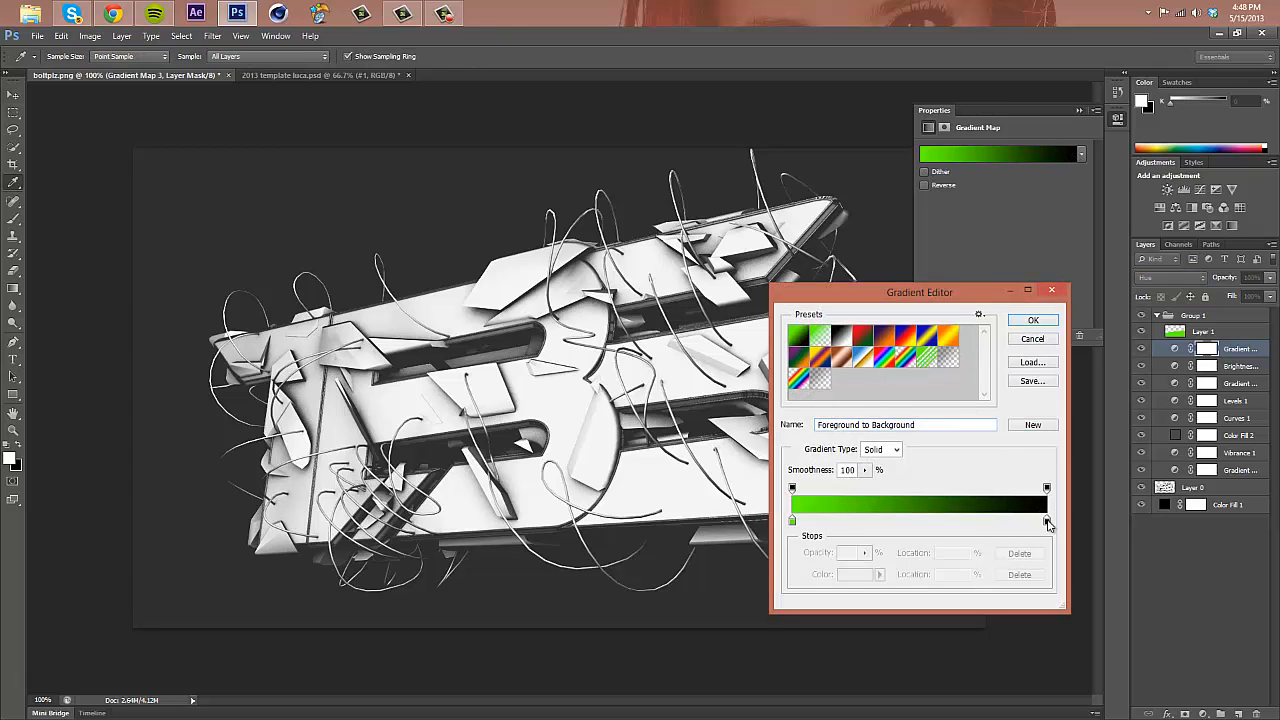
click(1047, 521)
double_click(1047, 522)
drag(905, 246, 1076, 96)
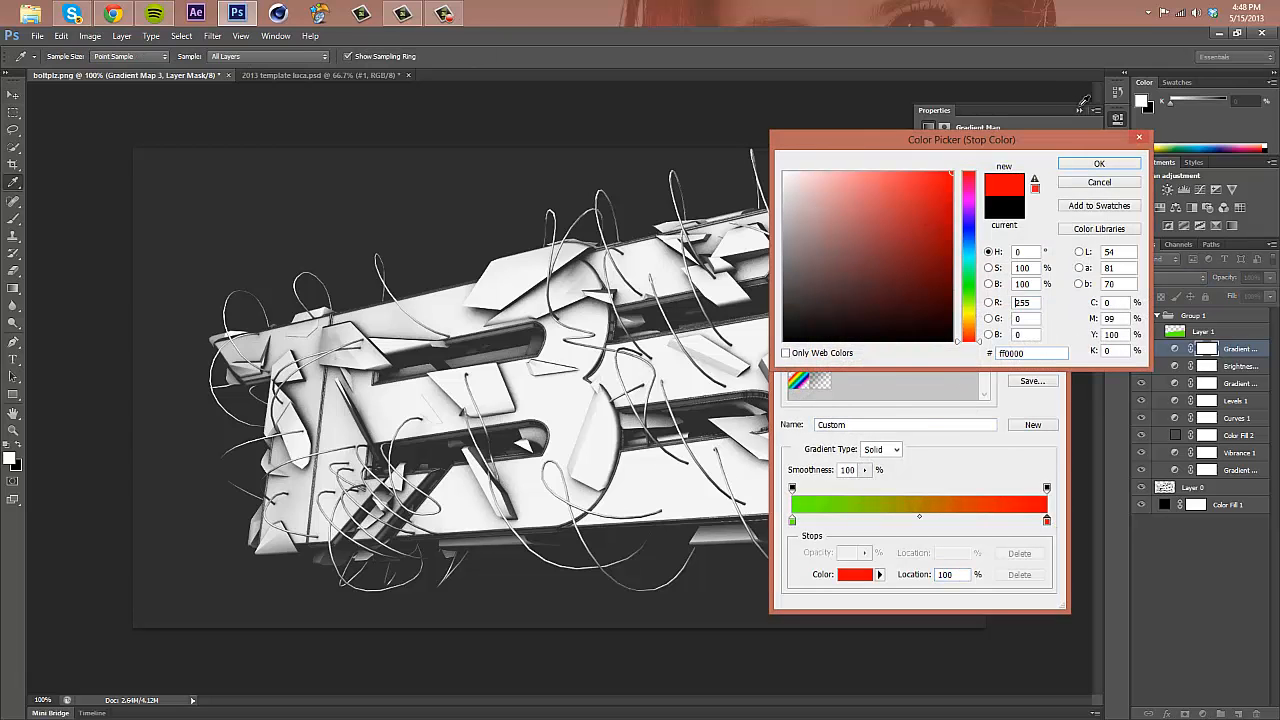
click(1098, 164)
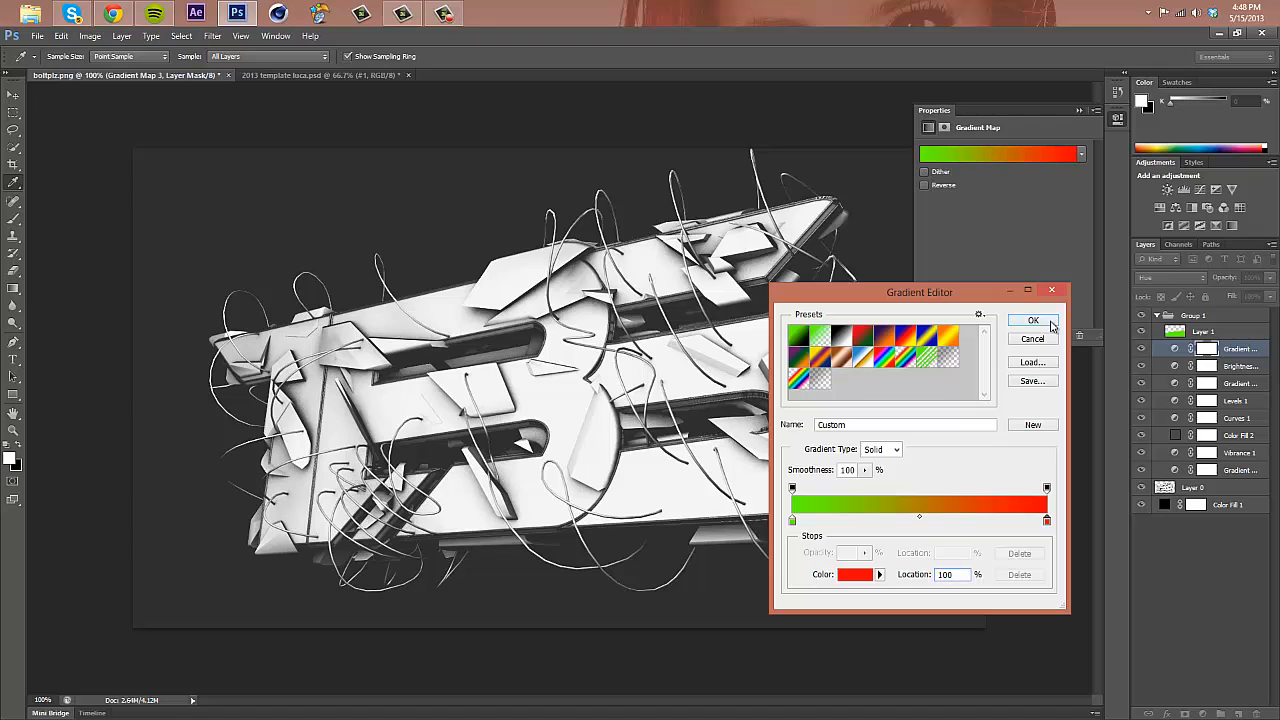
click(1049, 321)
click(1080, 111)
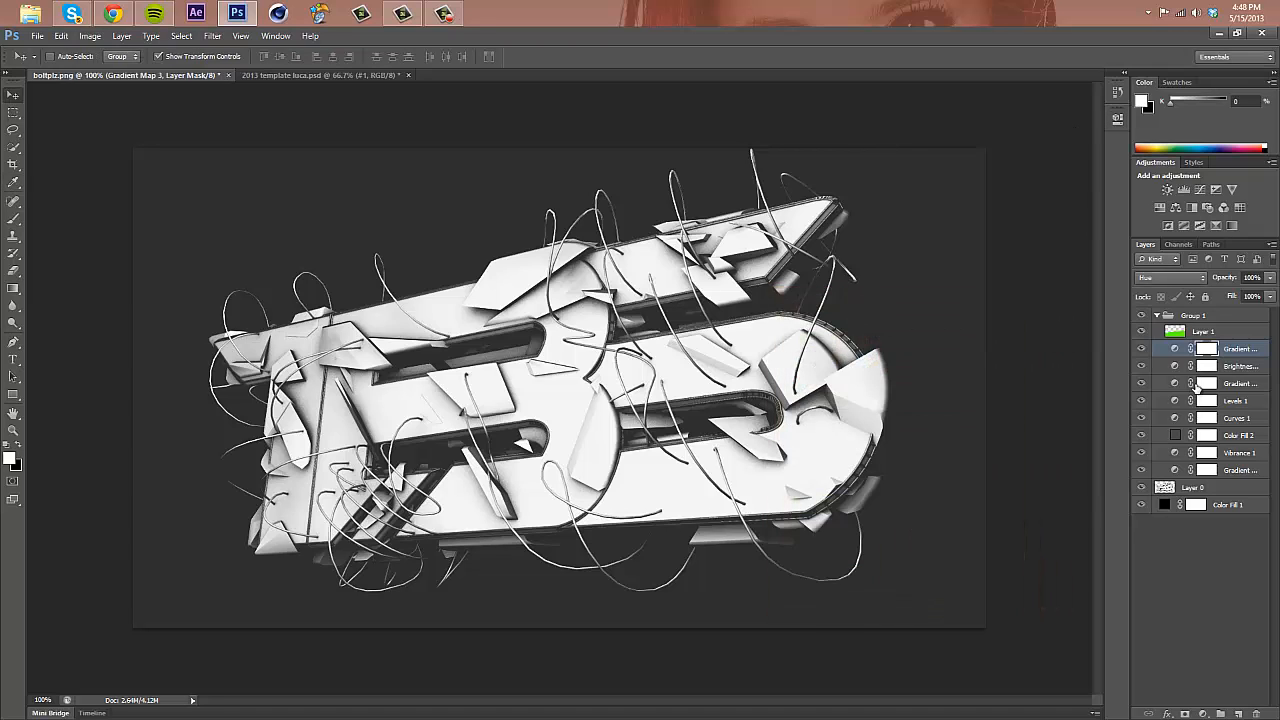
- Delete Gradient Map 3, Brightness/Contrast 1 and Gradient Map 2 from Group 1, and undo only the last deletion
click(1143, 384)
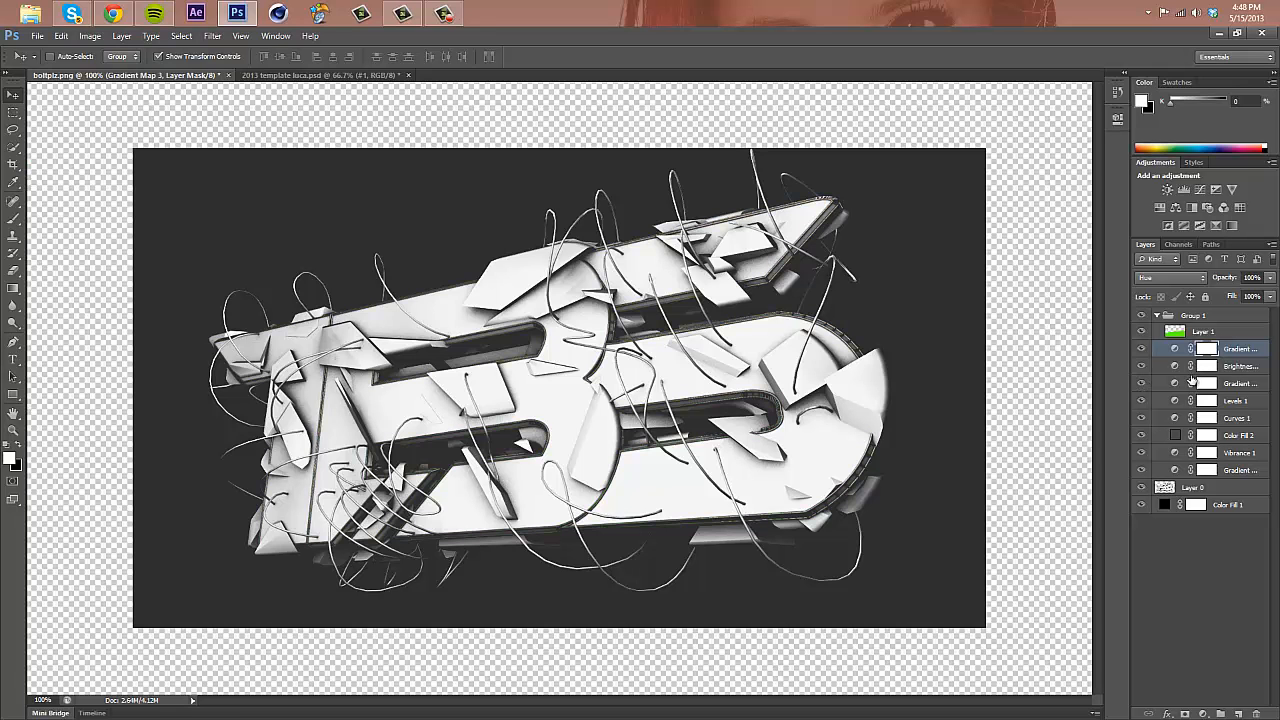
key(Delete)
key(Delete)
key(Delete)
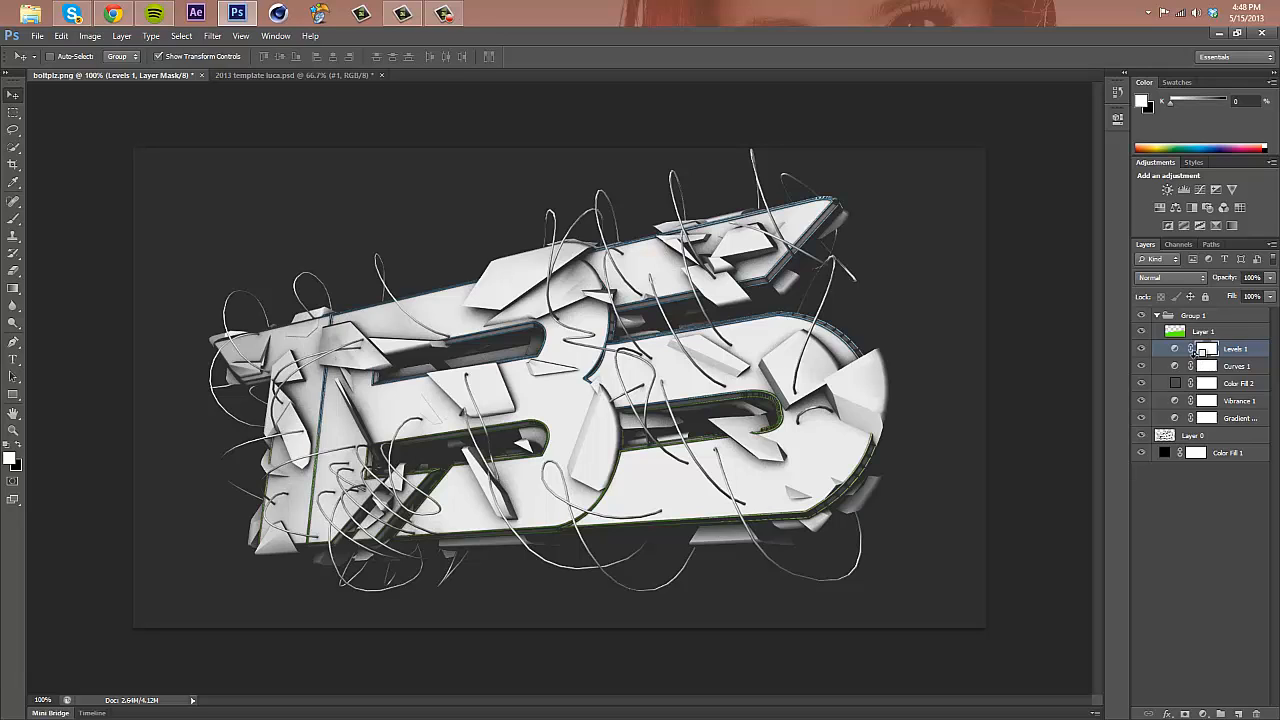
key(ctrl+z)
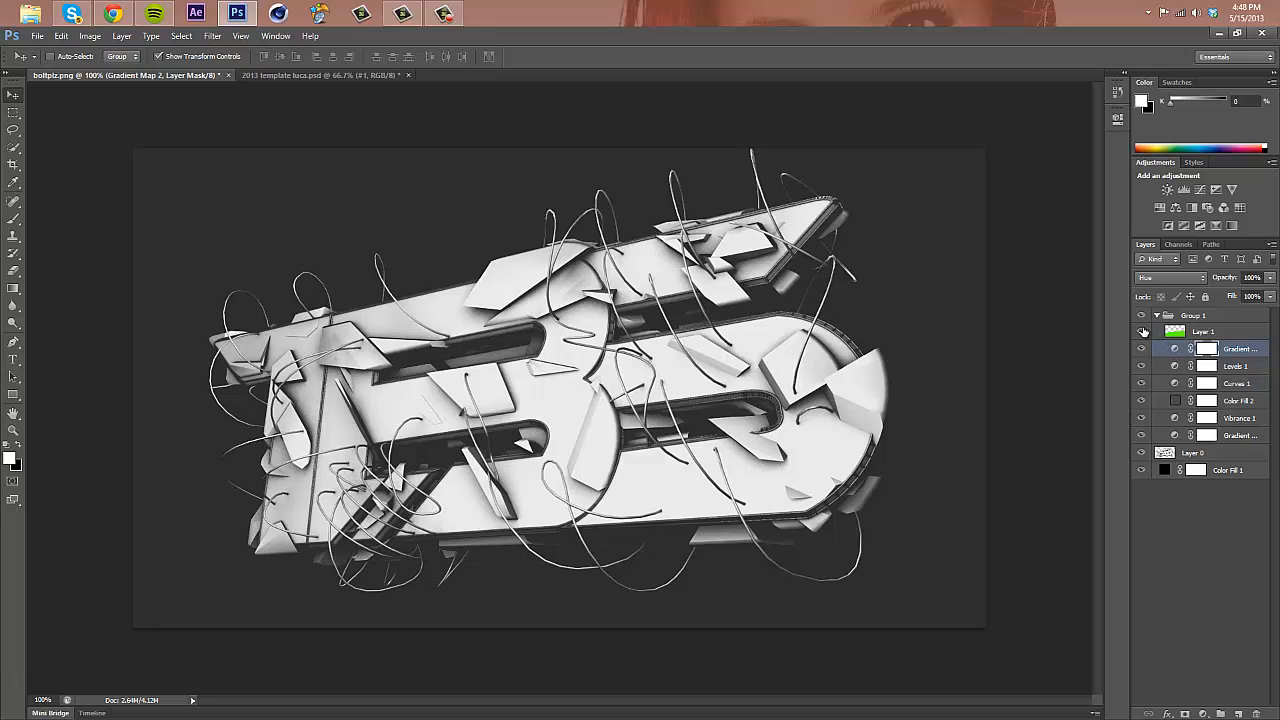
- Set the white end stop of Gradient Map 2's gradient to blue-violet 3c00ff
double_click(1172, 349)
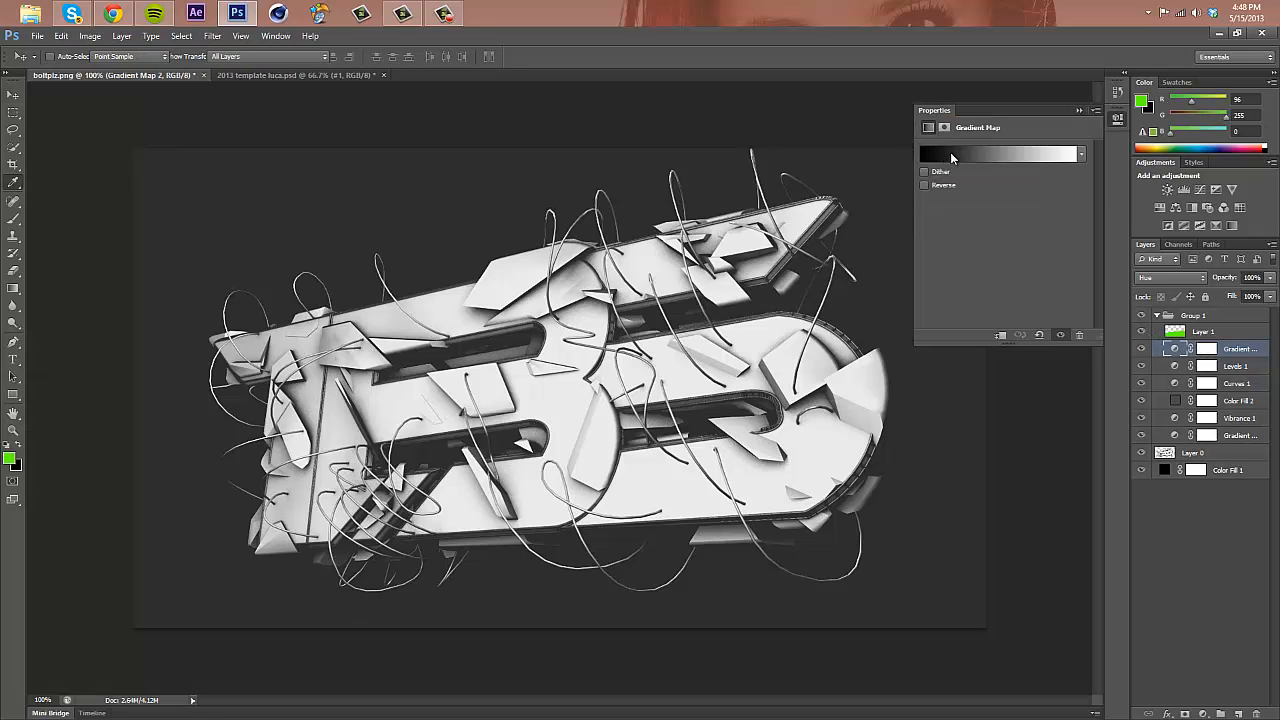
click(950, 152)
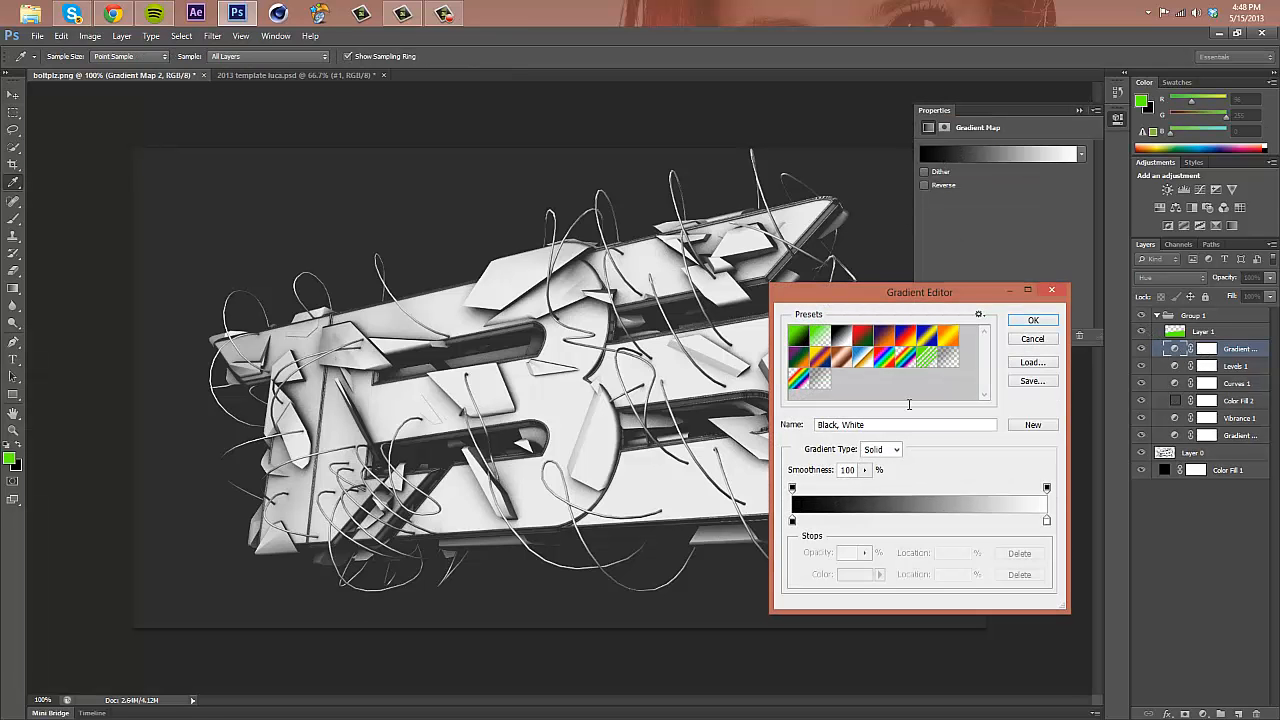
double_click(1046, 521)
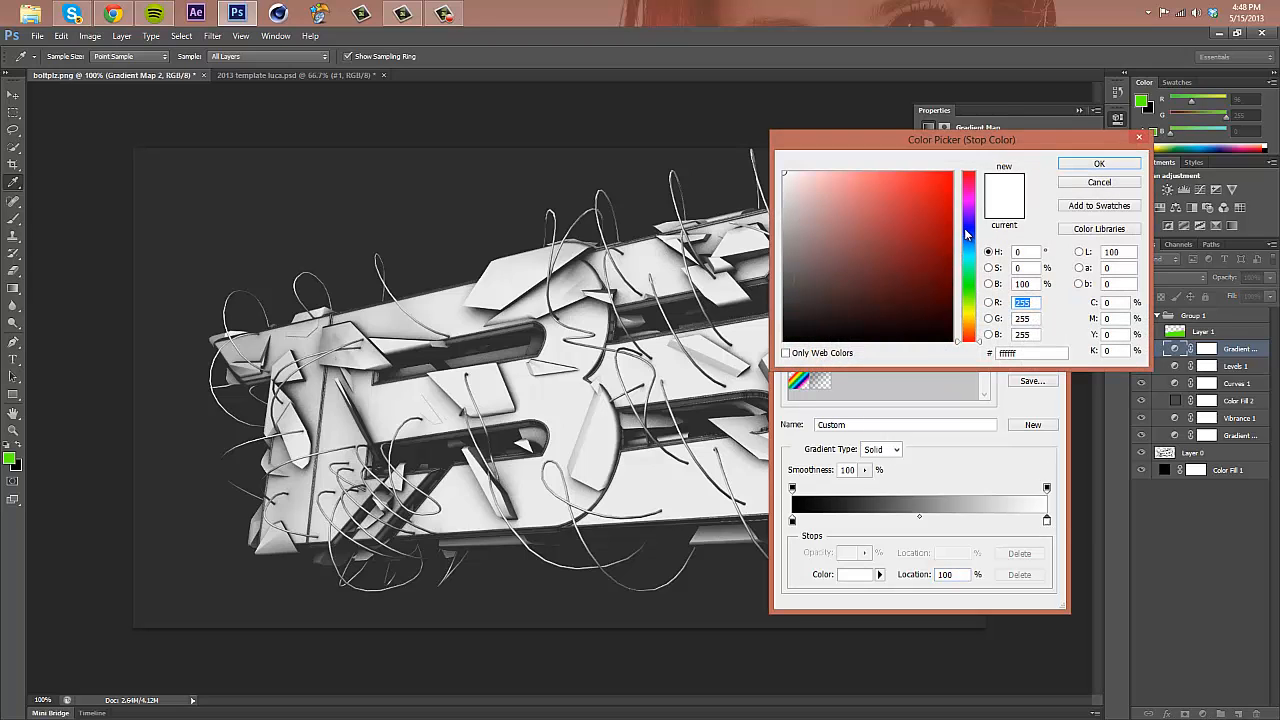
click(968, 224)
drag(912, 199, 955, 170)
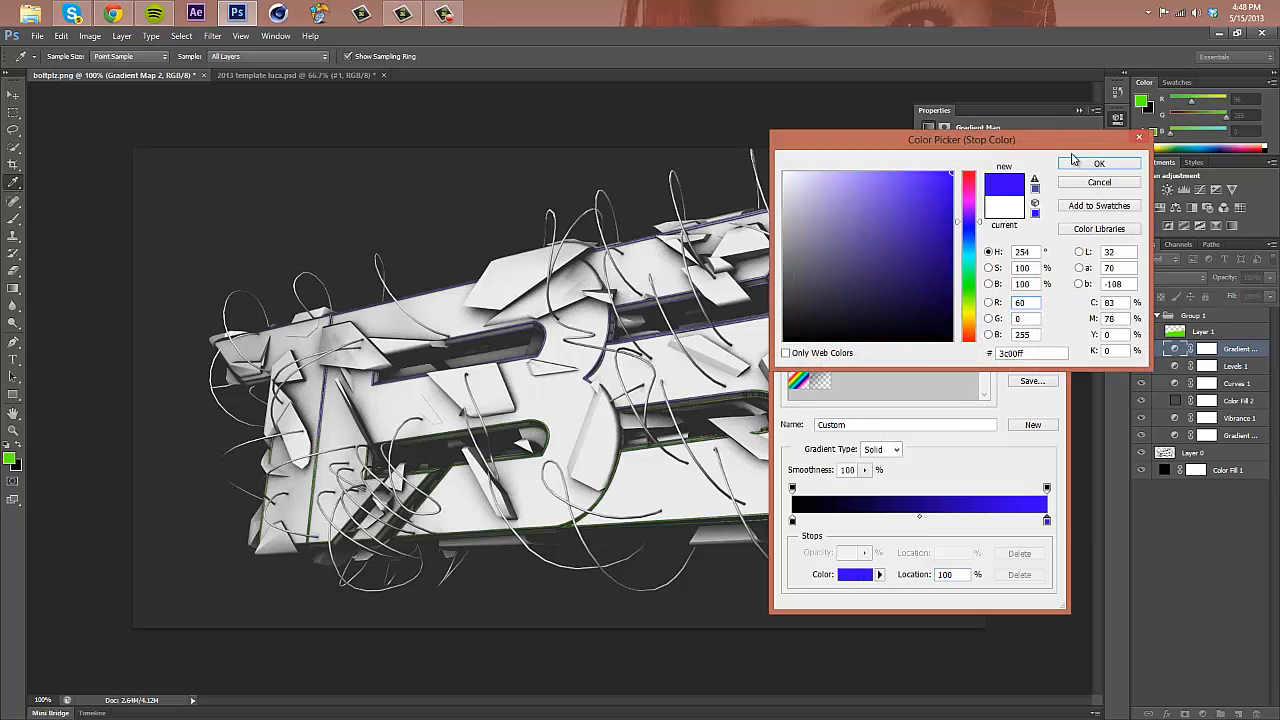
key(Return)
- Set the black end stop of Gradient Map 2 to blue 0000ff, apply the gradient, and hide Layer 1
double_click(792, 521)
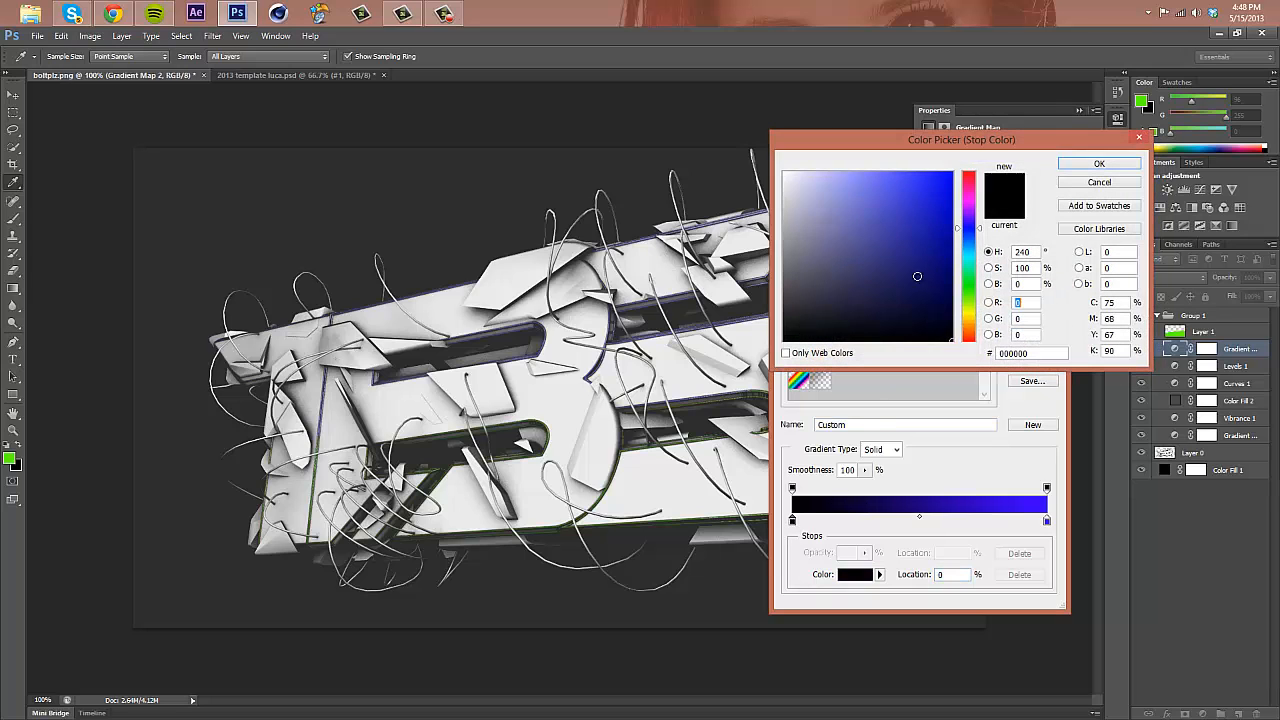
click(940, 223)
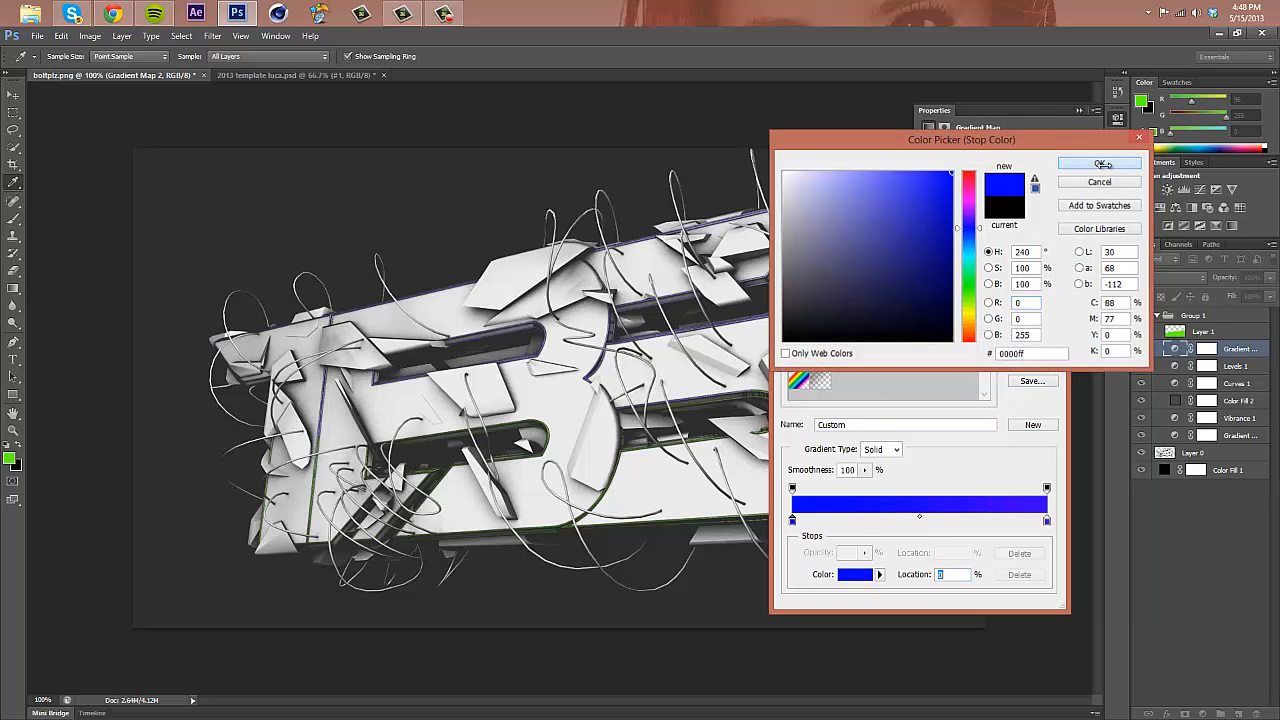
click(1099, 163)
click(1033, 320)
key(v)
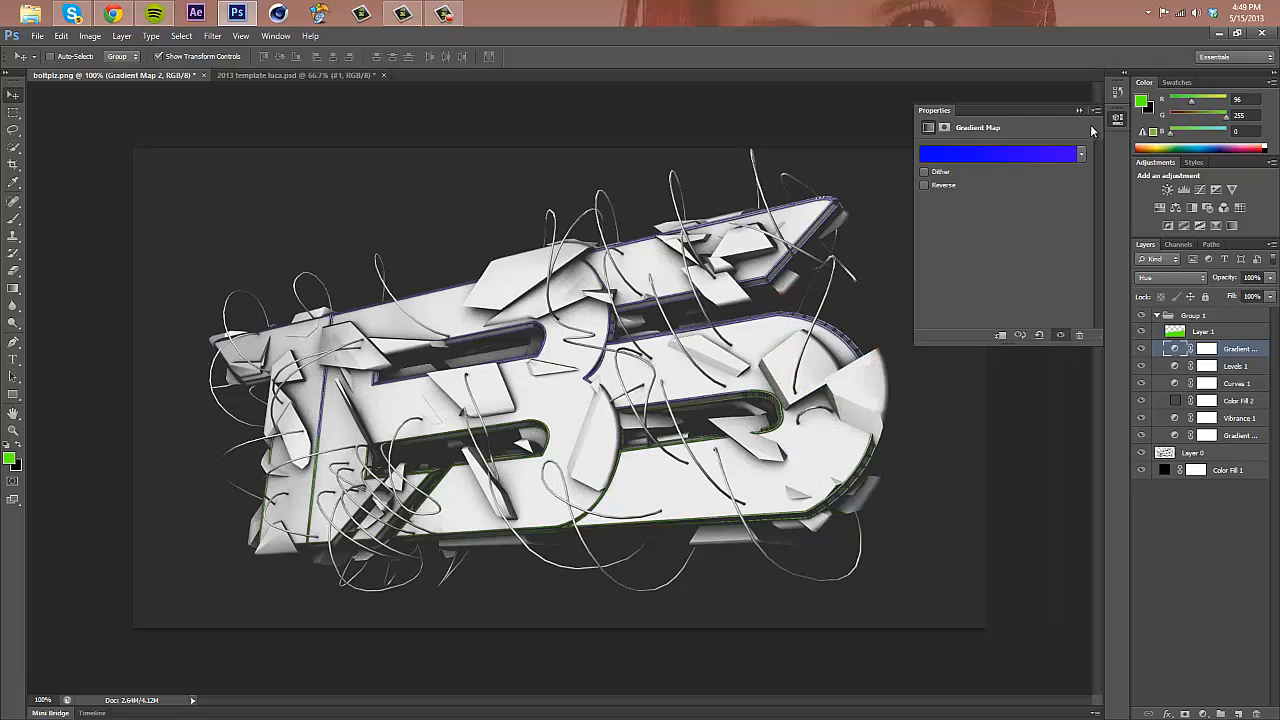
click(1142, 330)
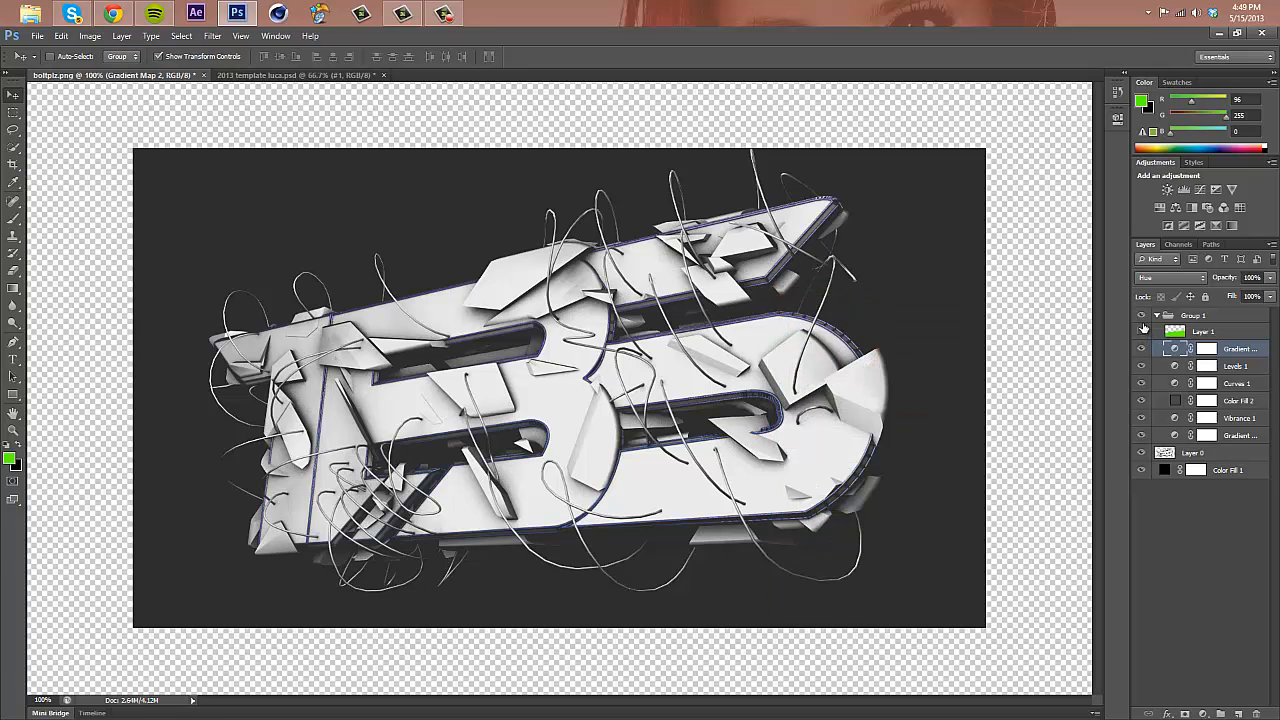
click(1184, 577)
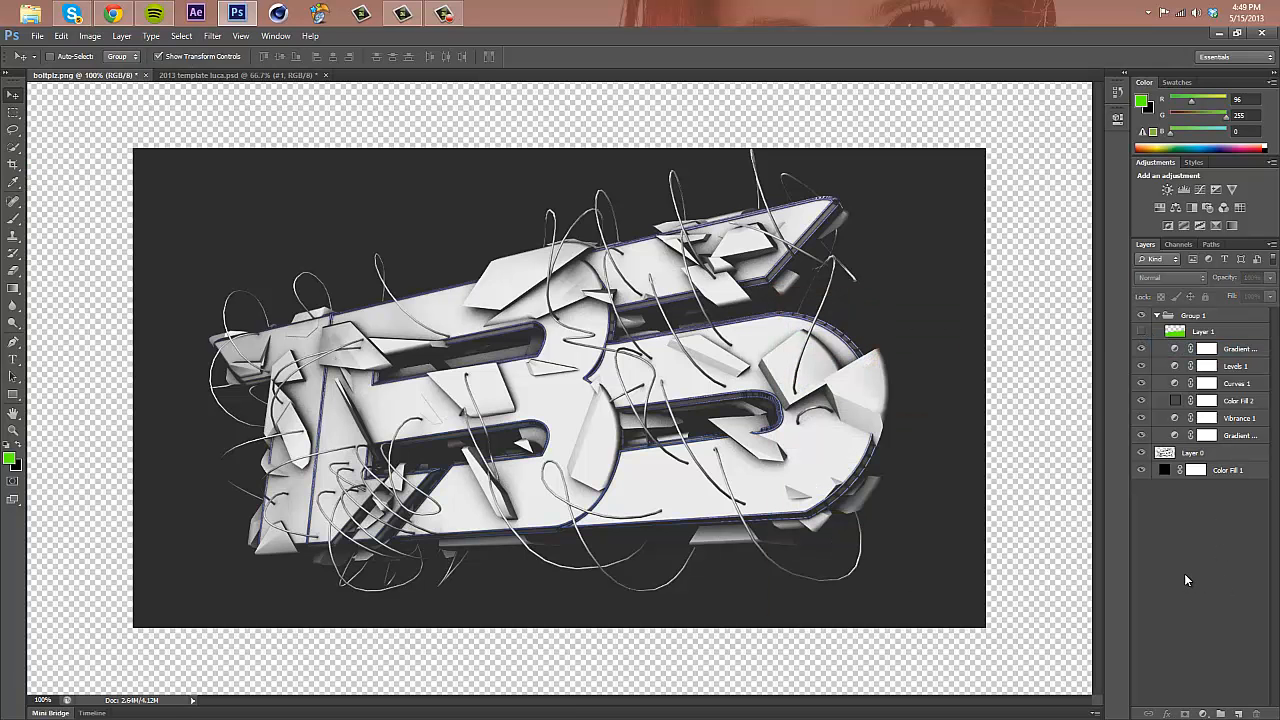
- Copy Group 1 from boltplz.png into the 2013 template luca.psd document
click(1189, 313)
click(1190, 317)
drag(829, 438, 423, 392)
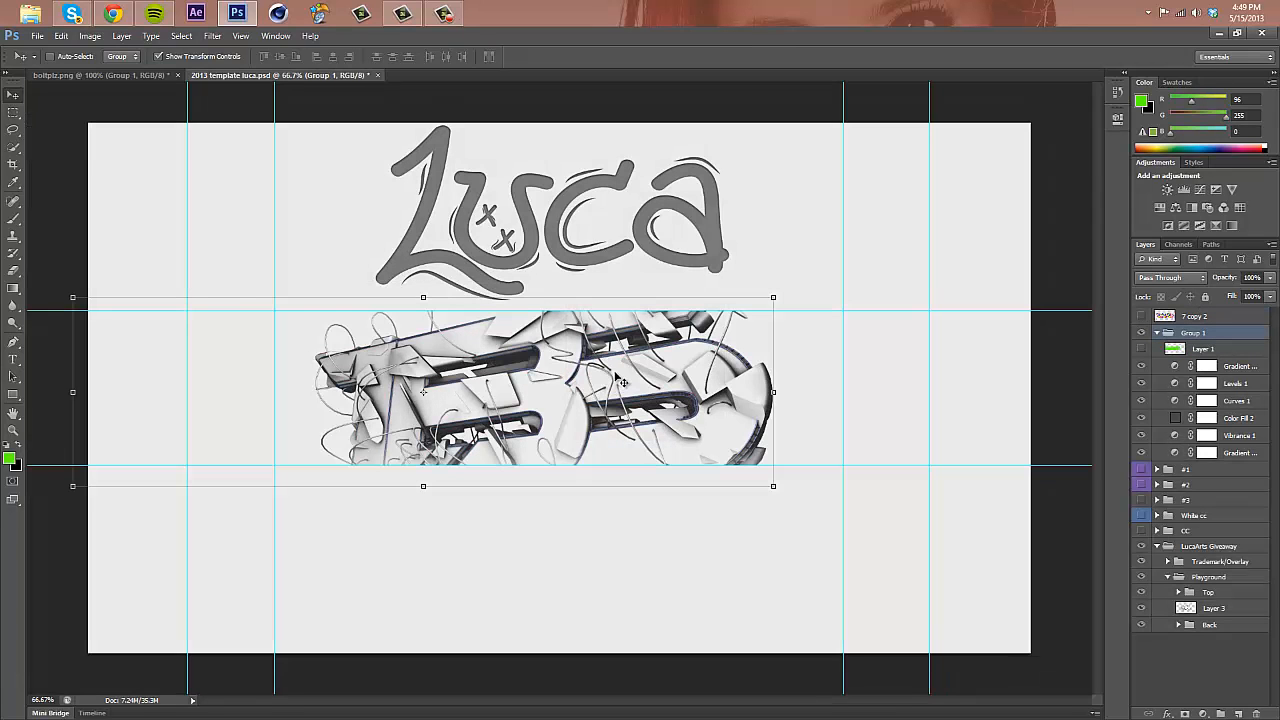
- Compare the template render with Curves 1 hidden and shown, and delete the copied Group 1
click(1142, 401)
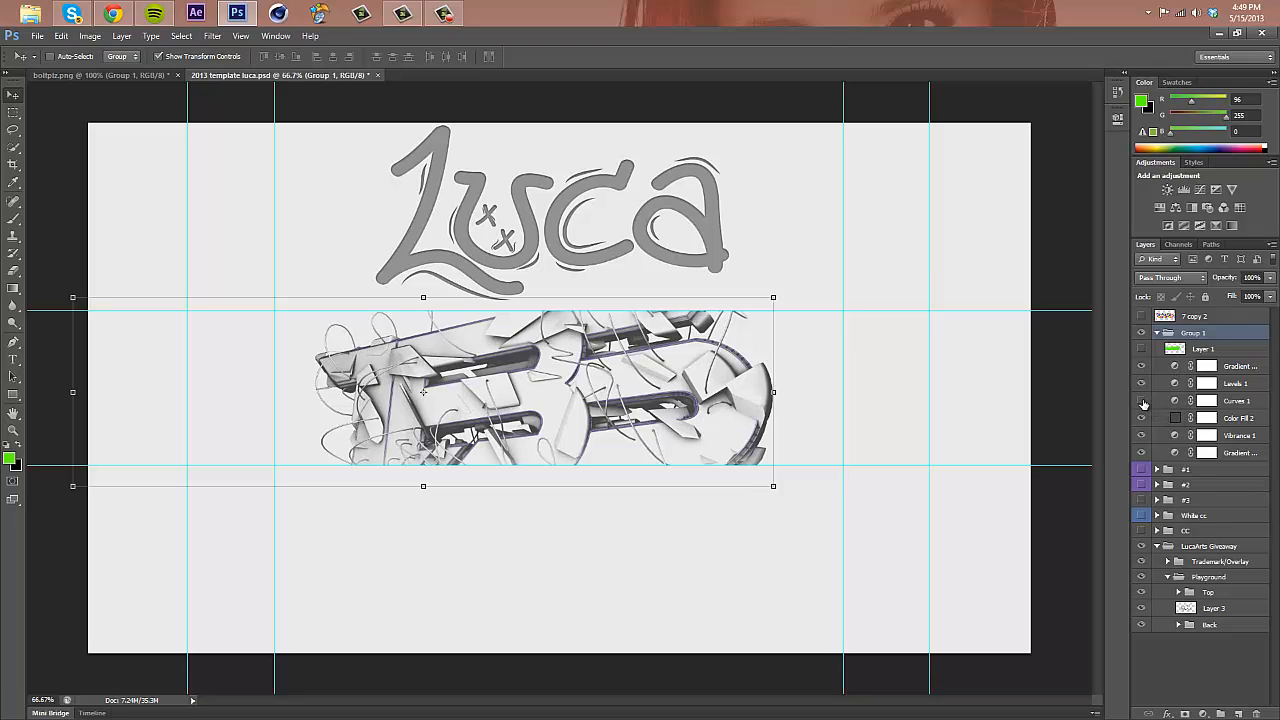
click(1143, 402)
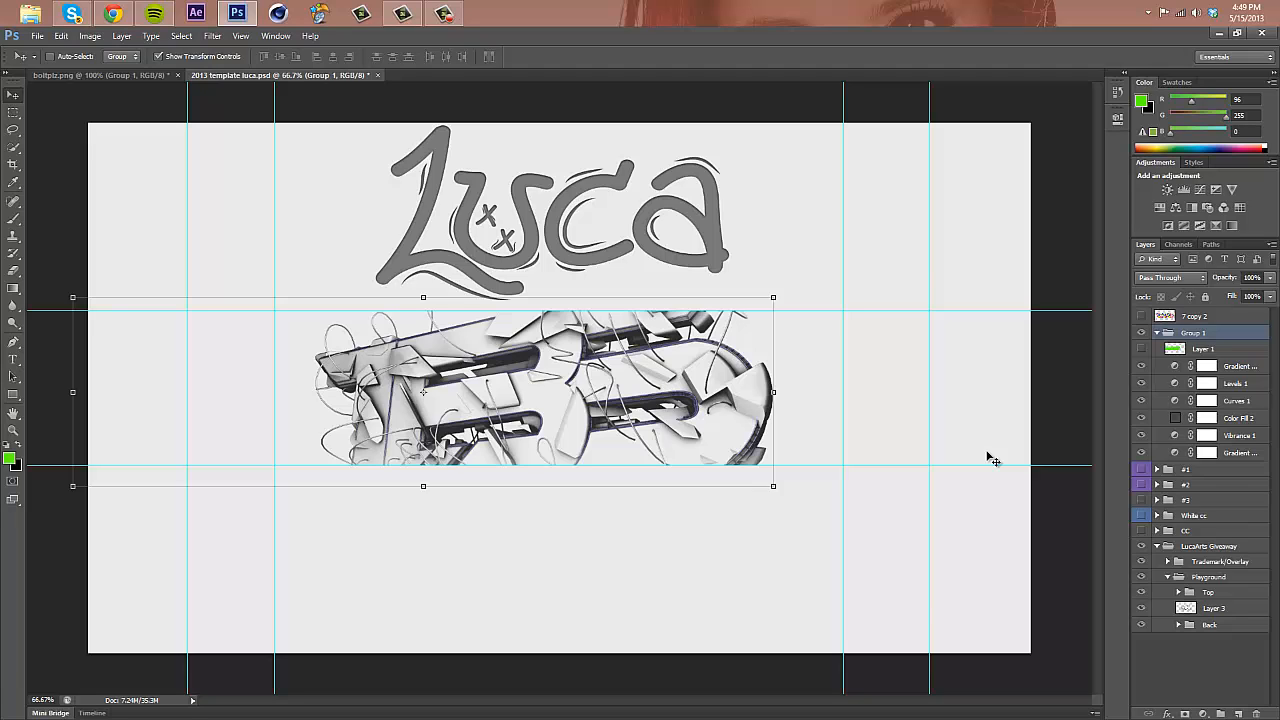
key(Delete)
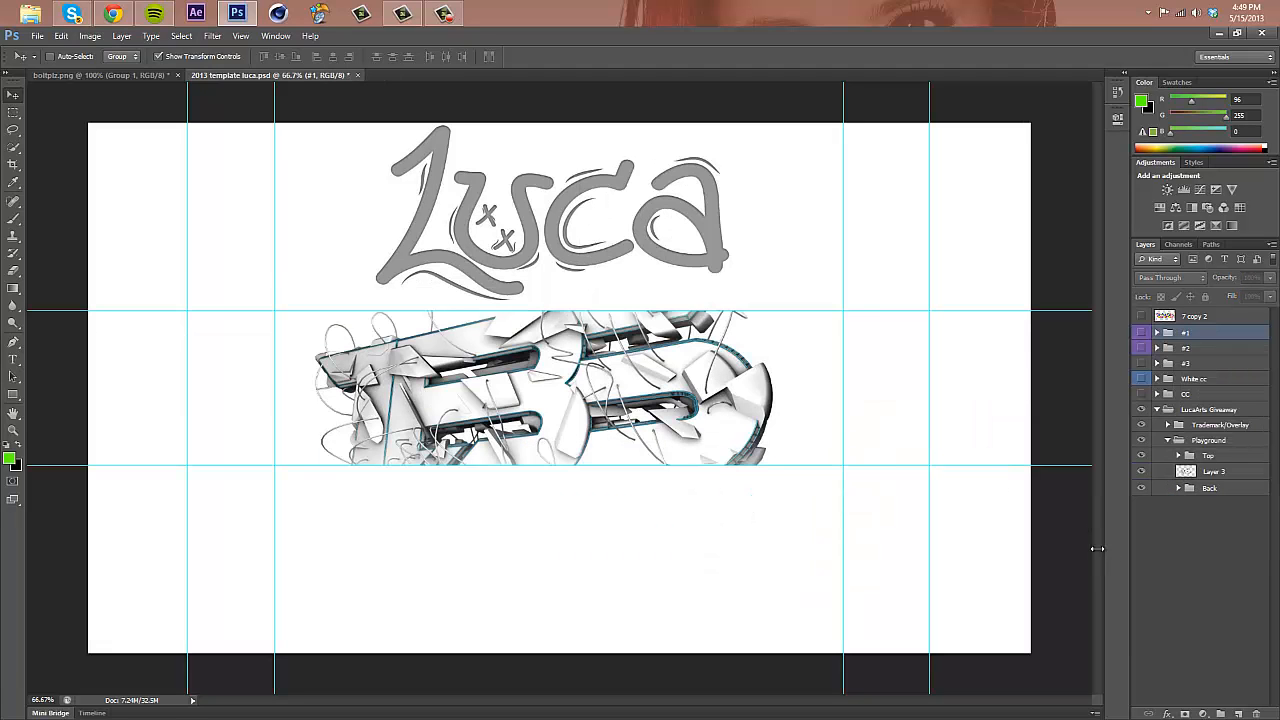
click(1191, 527)
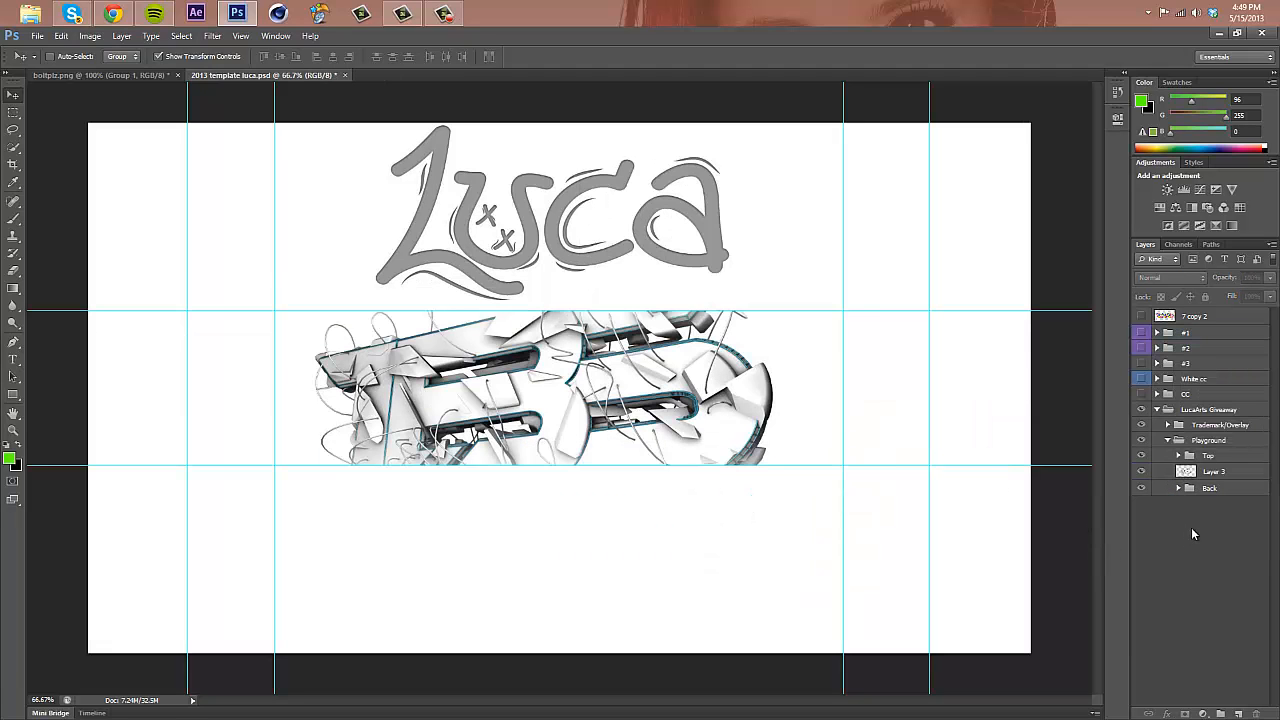
click(435, 20)
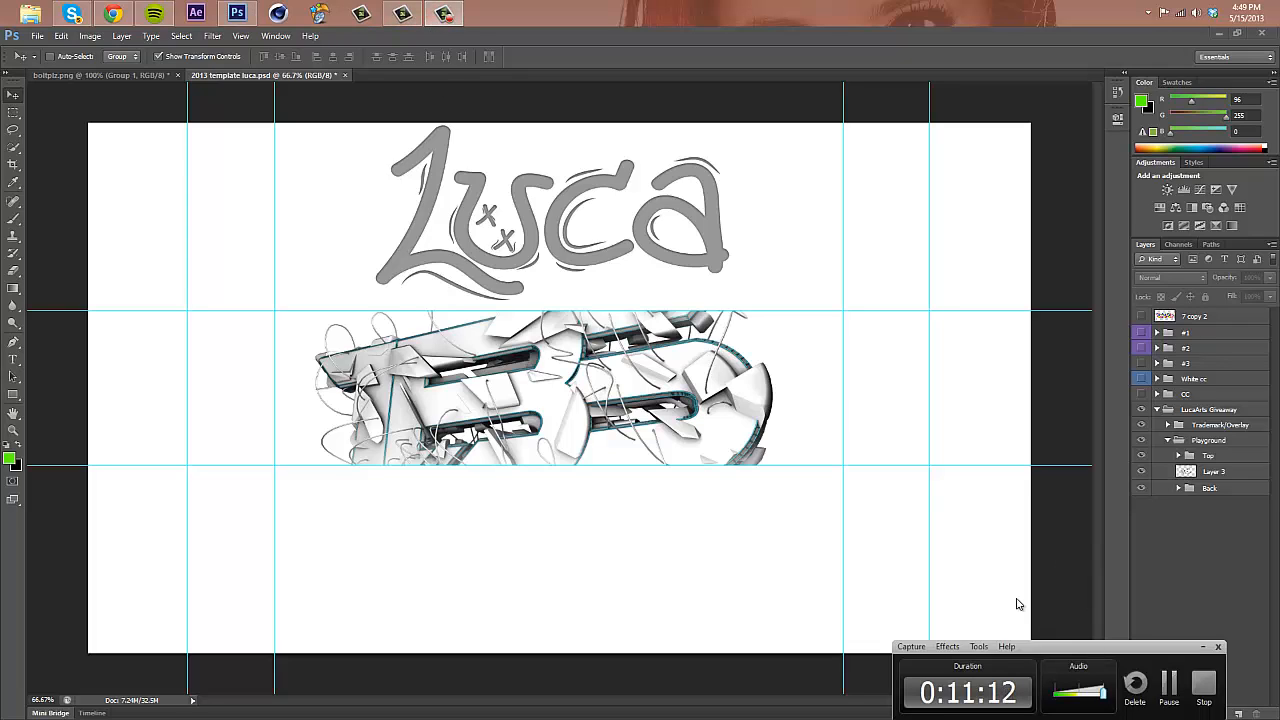